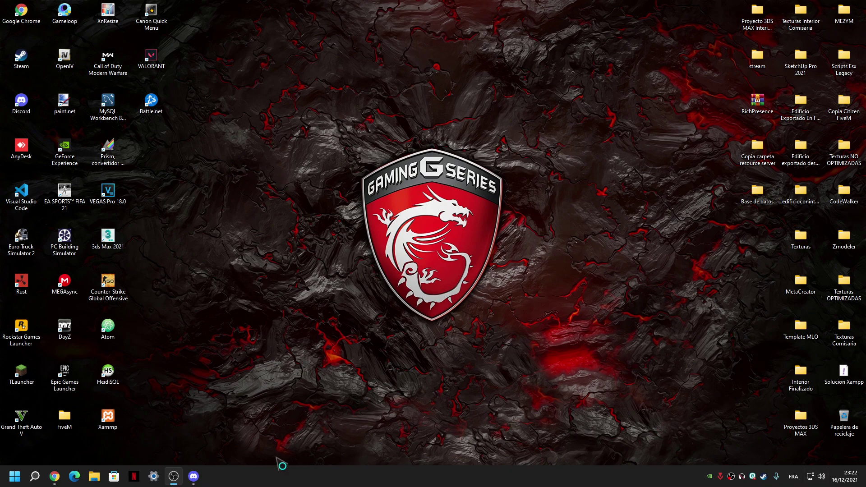
# Step: Bring Chrome forward, browse the GTA5-Mods home page, and open the ARMAS weapons category
pyautogui.hotkey('alt', 'Tab')
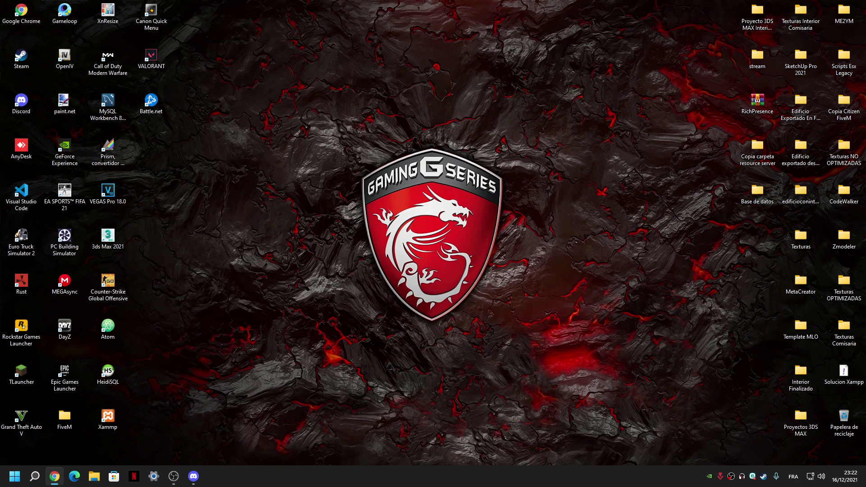
pyautogui.click(55, 476)
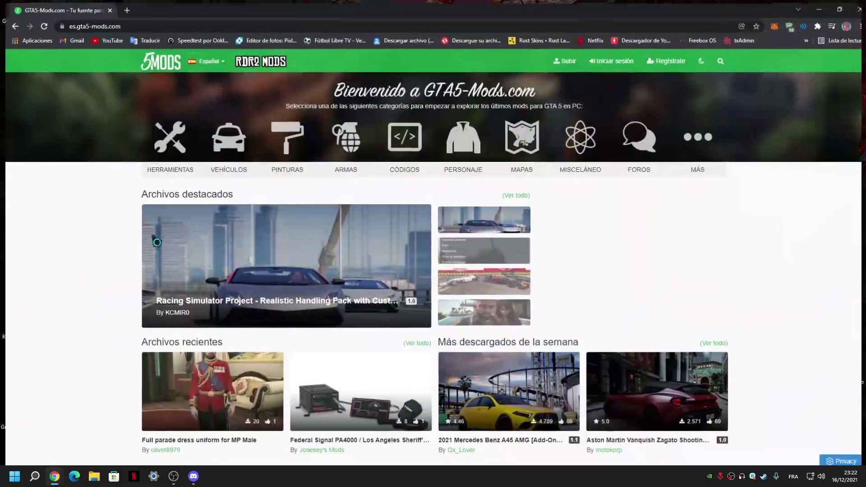
pyautogui.scroll(-1, 318, 280)
pyautogui.scroll(-3, 451, 271)
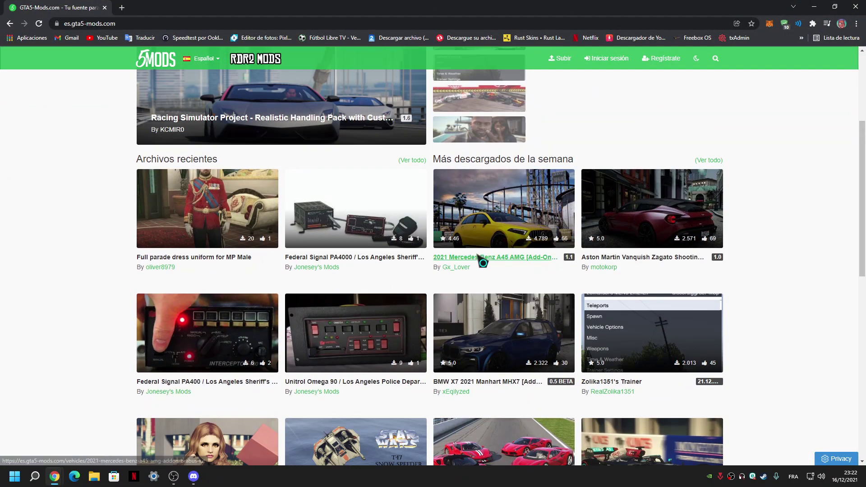
pyautogui.scroll(-4, 469, 259)
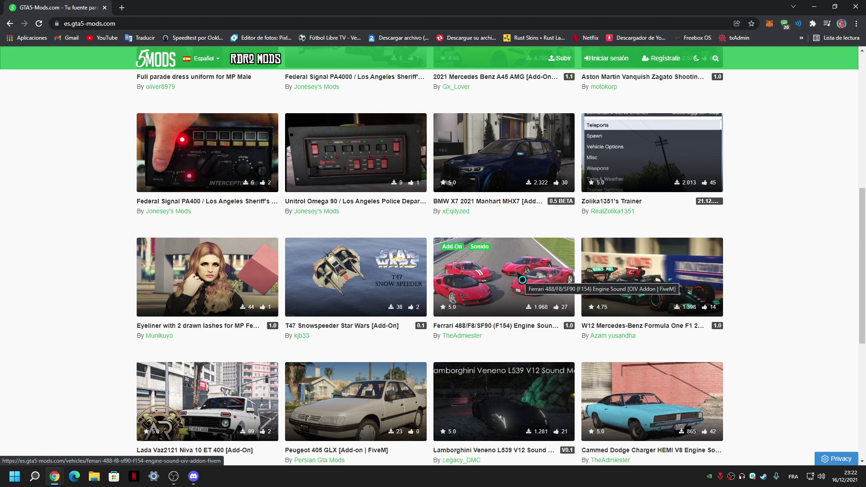
pyautogui.scroll(8, 519, 280)
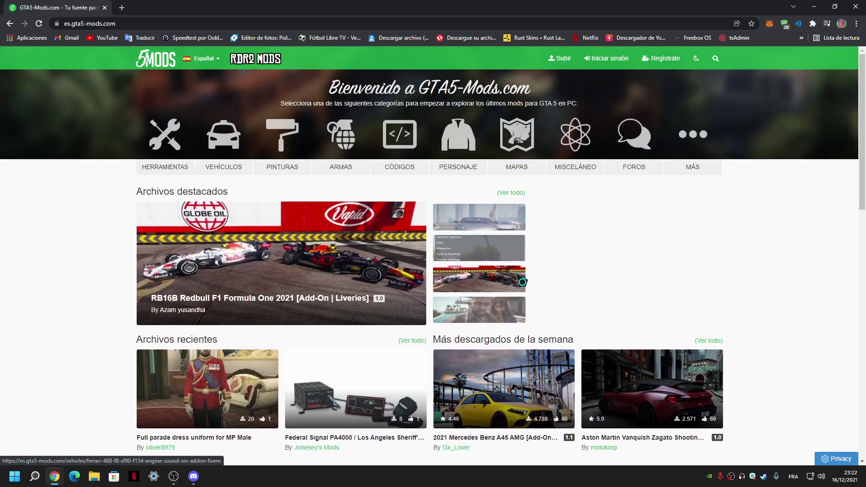
pyautogui.click(345, 171)
# Step: Preview the M4A1-S Nightmare mod in a new tab, then close that tab
pyautogui.scroll(-3, 377, 304)
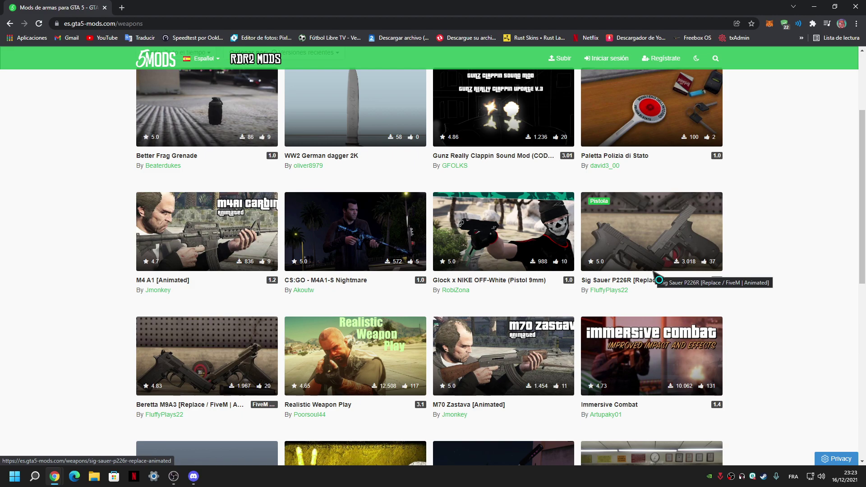
pyautogui.rightClick(358, 286)
pyautogui.click(396, 296)
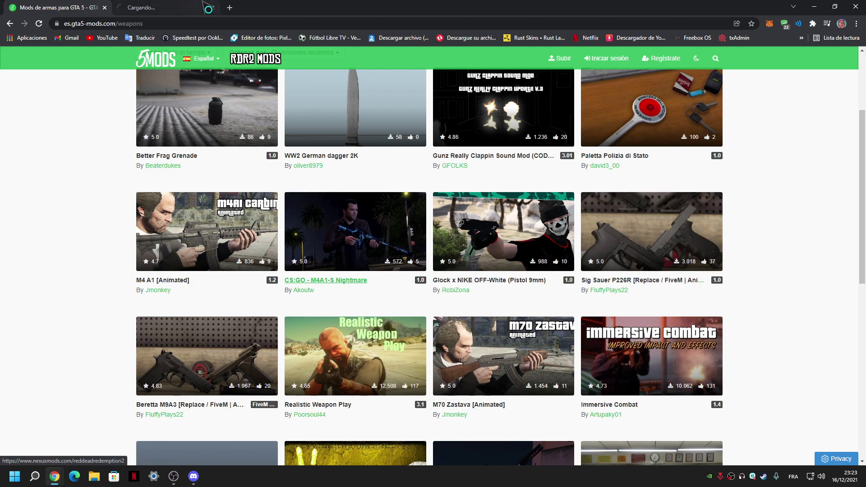
pyautogui.click(205, 6)
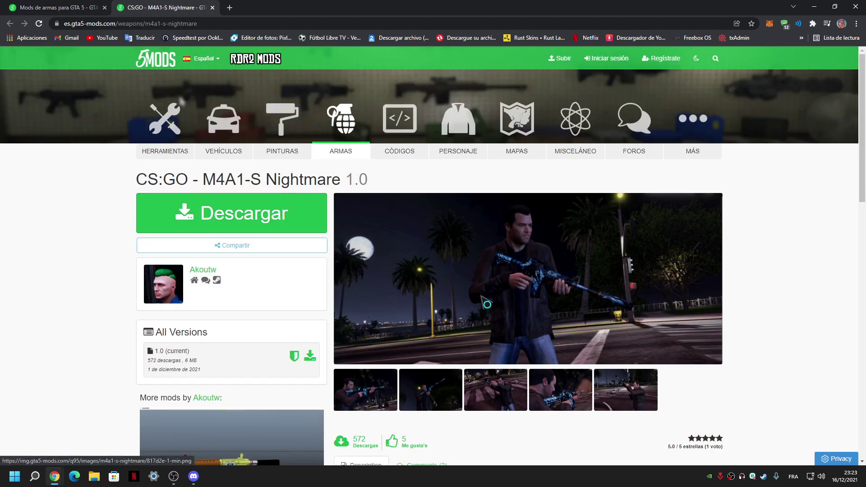
pyautogui.scroll(-6, 453, 299)
pyautogui.scroll(5, 453, 299)
pyautogui.click(212, 8)
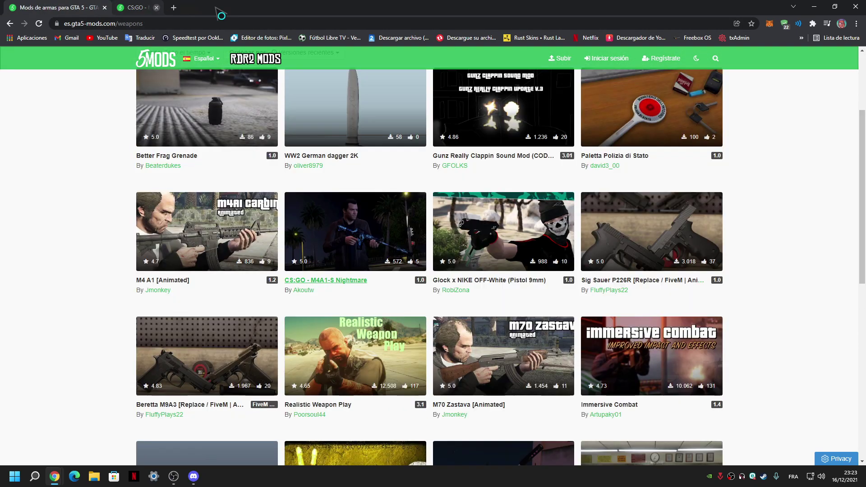
# Step: Preview Valorant Singularity Phantom in a new tab, close it, and scroll to the page numbers
pyautogui.scroll(-5, 363, 261)
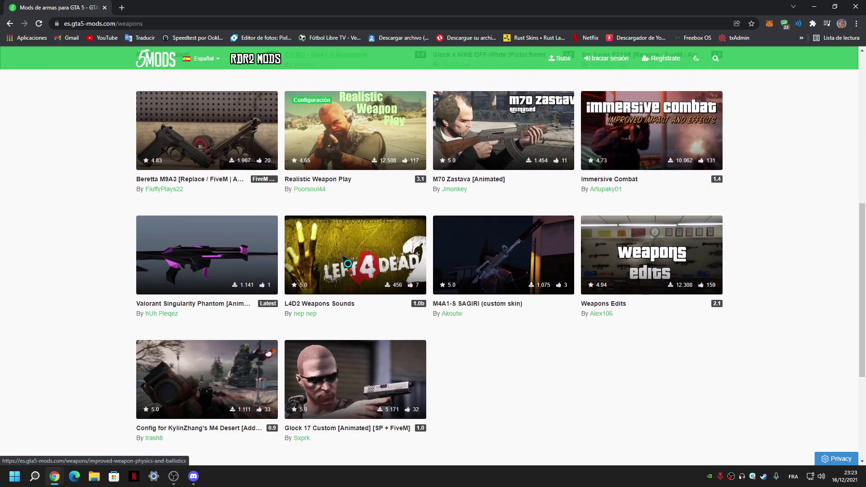
pyautogui.rightClick(183, 312)
pyautogui.click(212, 317)
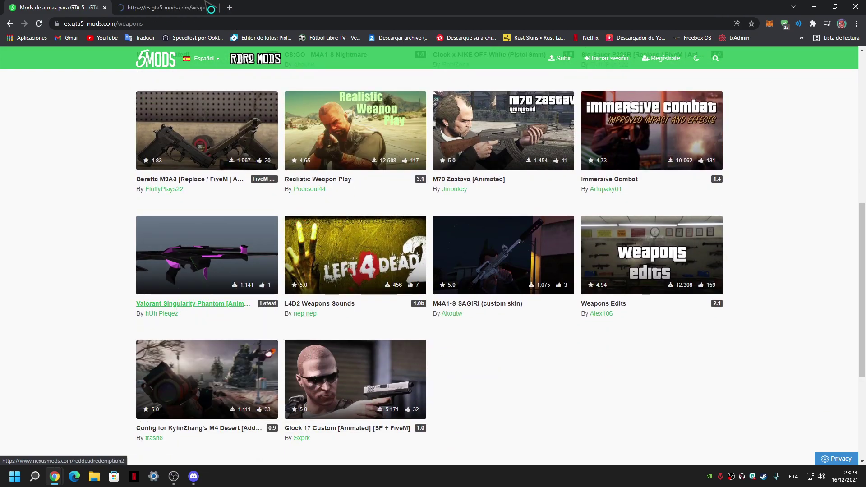
pyautogui.click(169, 7)
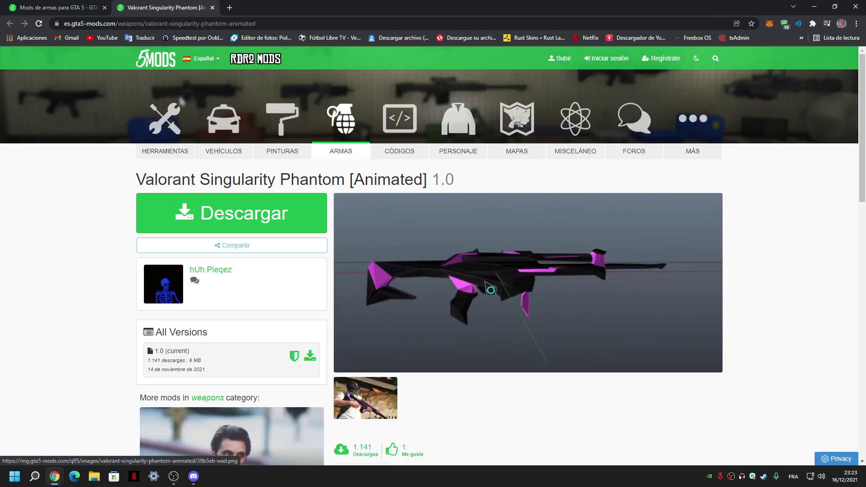
pyautogui.click(212, 7)
pyautogui.scroll(-2, 701, 358)
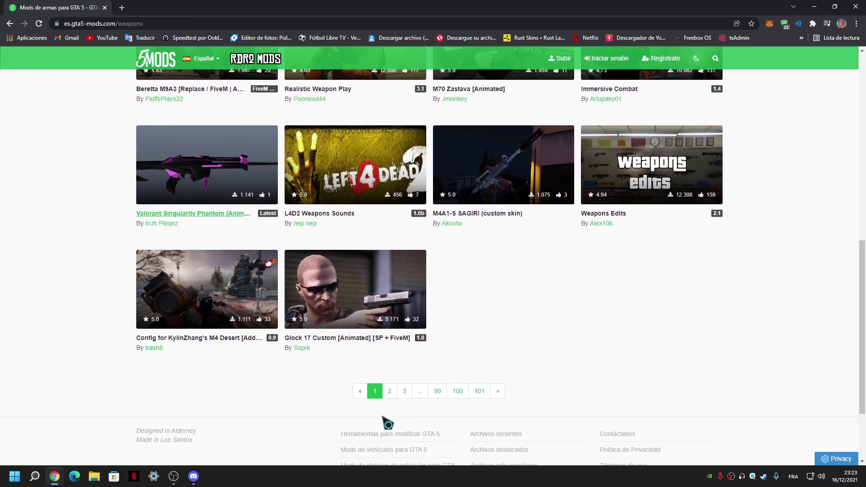
pyautogui.click(389, 392)
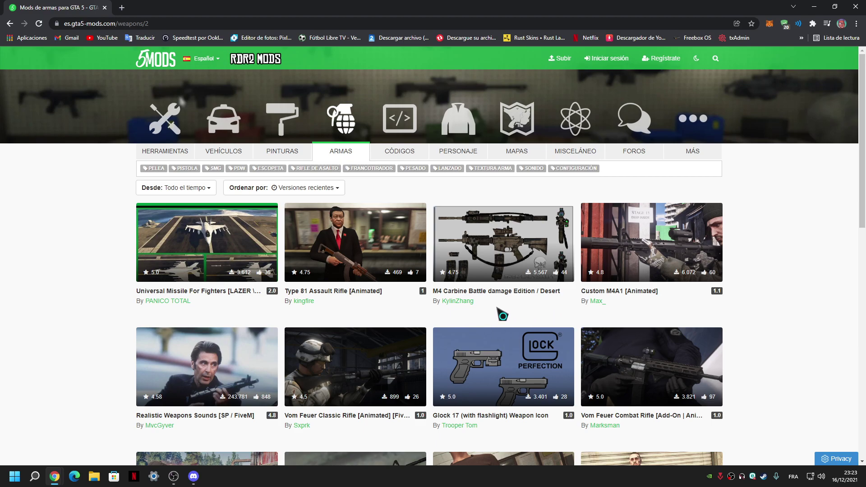
pyautogui.scroll(-3, 423, 314)
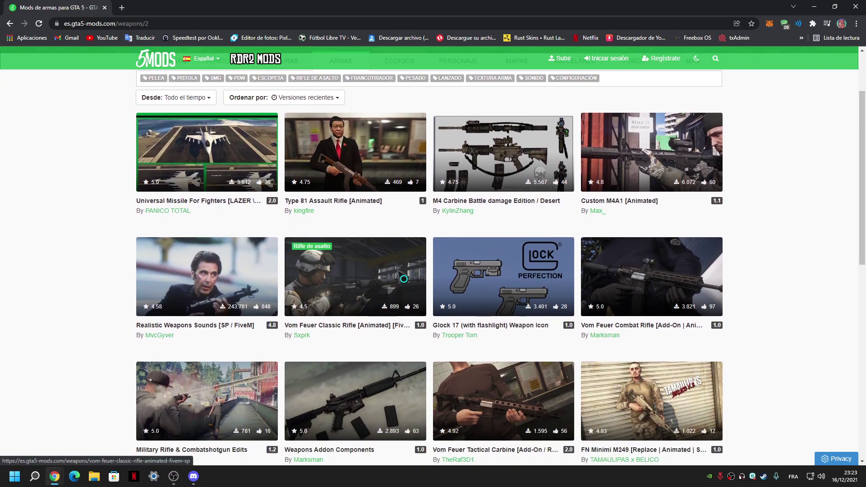
pyautogui.scroll(-5, 399, 275)
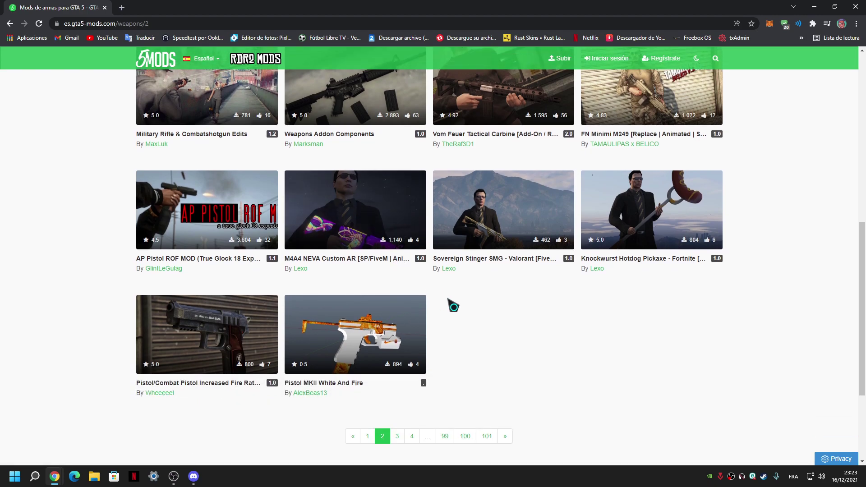
pyautogui.click(367, 436)
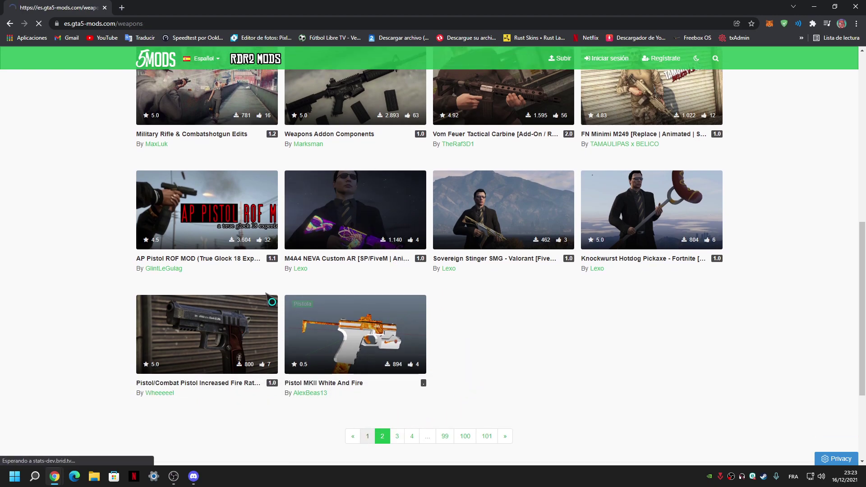
pyautogui.scroll(-5, 244, 288)
pyautogui.scroll(1, 189, 372)
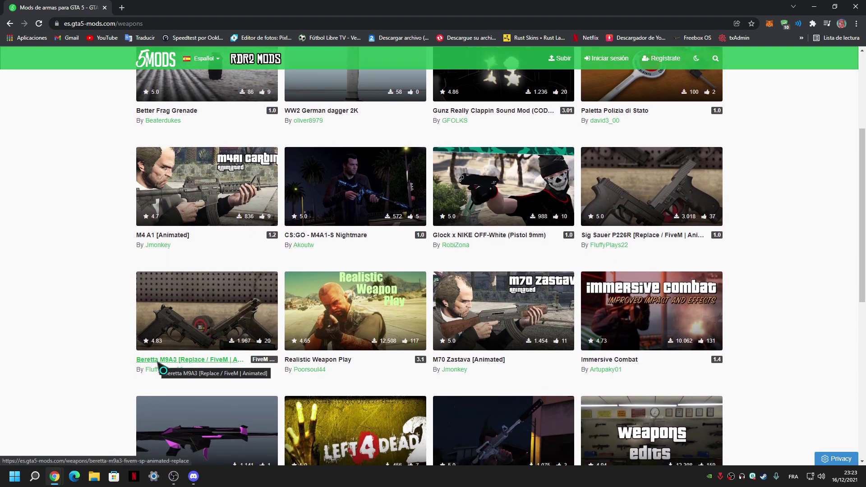
# Step: Open the Beretta M9A3 mod page and download its archive via Descargar
pyautogui.click(160, 361)
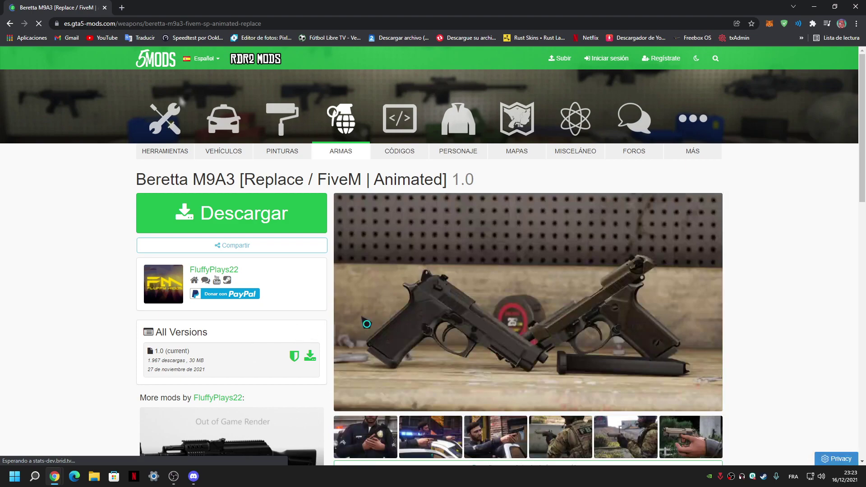
pyautogui.scroll(-6, 455, 309)
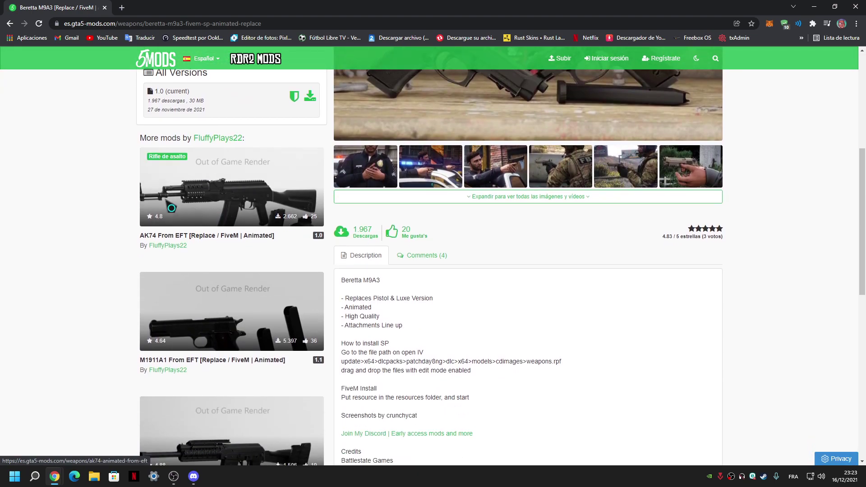
pyautogui.scroll(-3, 225, 244)
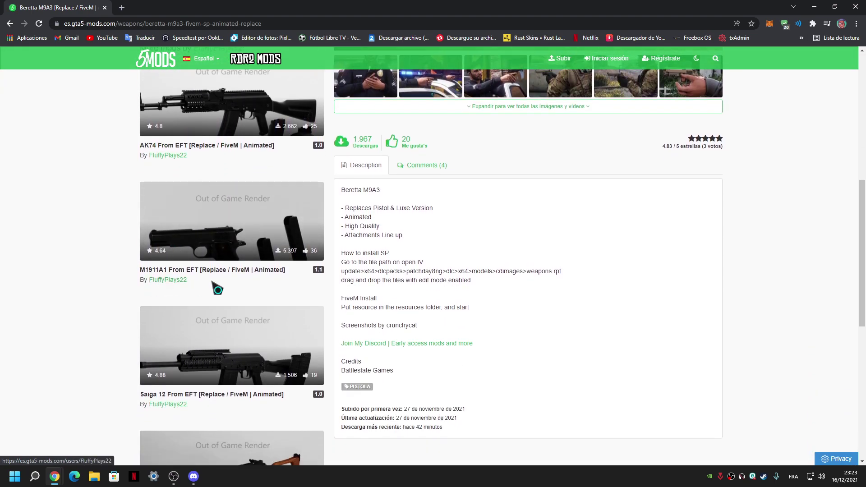
pyautogui.scroll(-2, 135, 271)
pyautogui.scroll(-2, 226, 361)
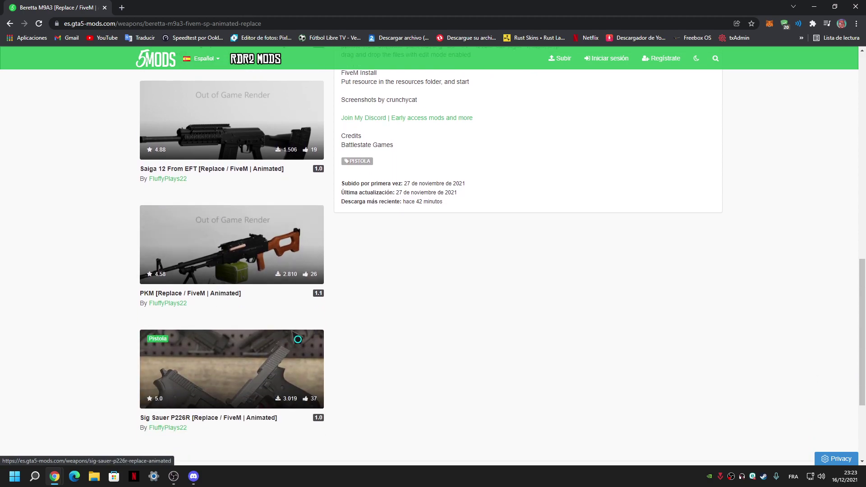
pyautogui.scroll(14, 469, 325)
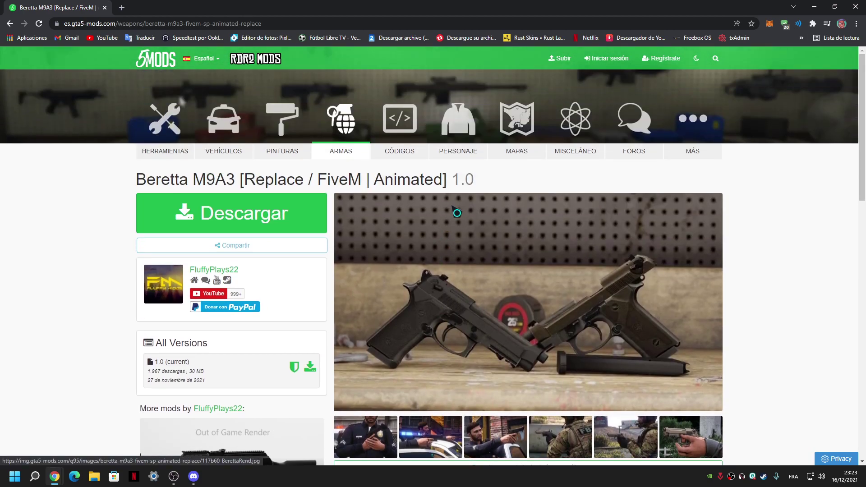
pyautogui.click(224, 221)
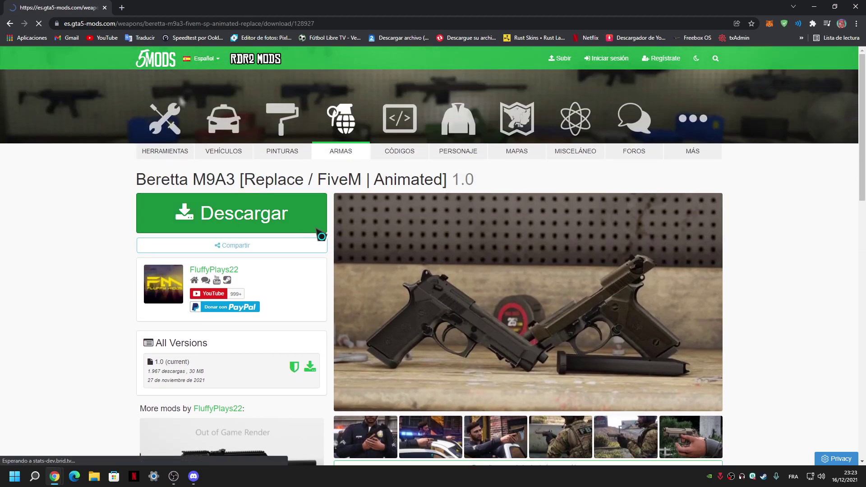
pyautogui.click(396, 251)
pyautogui.scroll(-4, 403, 266)
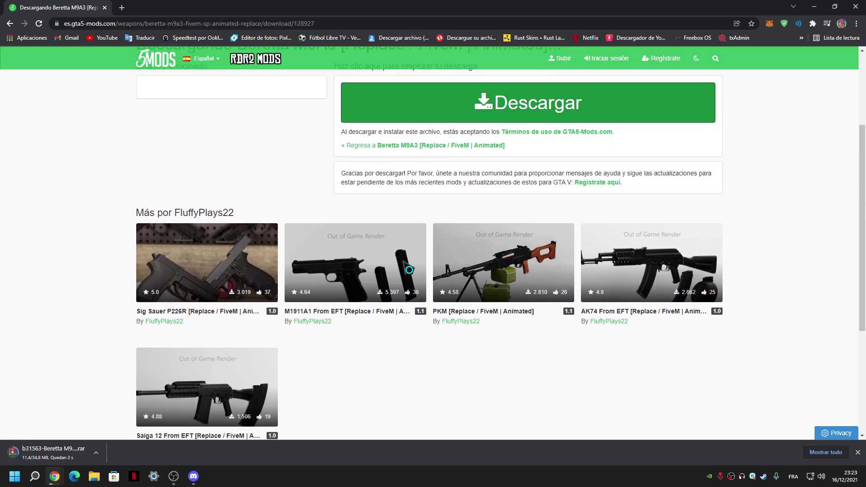
# Step: Download the AK74 From EFT archive, then go back to the Beretta M9A3 page
pyautogui.click(619, 267)
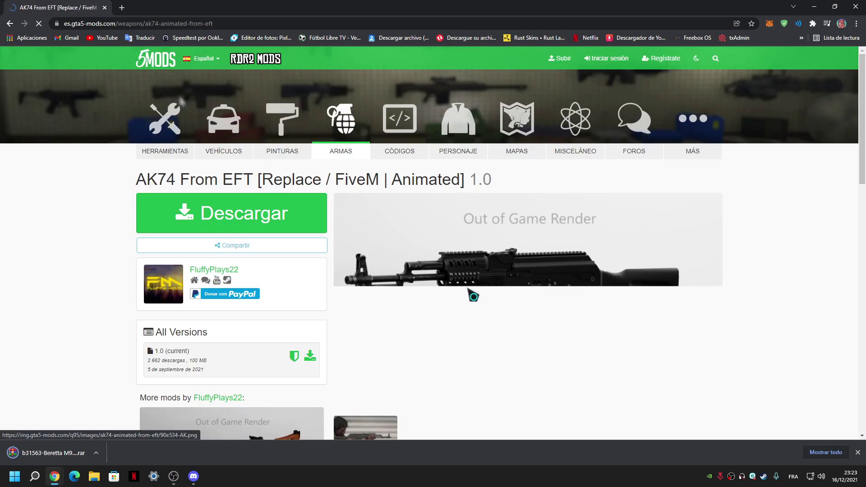
pyautogui.click(312, 225)
pyautogui.click(384, 241)
pyautogui.scroll(-4, 523, 288)
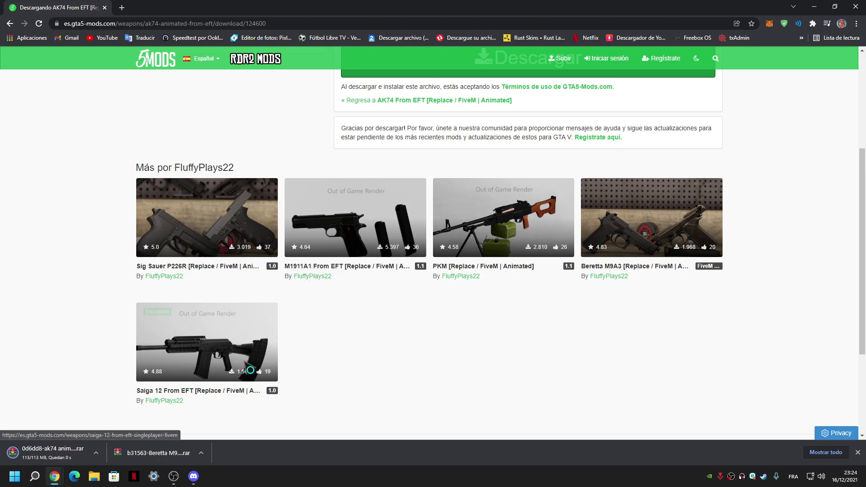
pyautogui.click(10, 24)
pyautogui.click(10, 23)
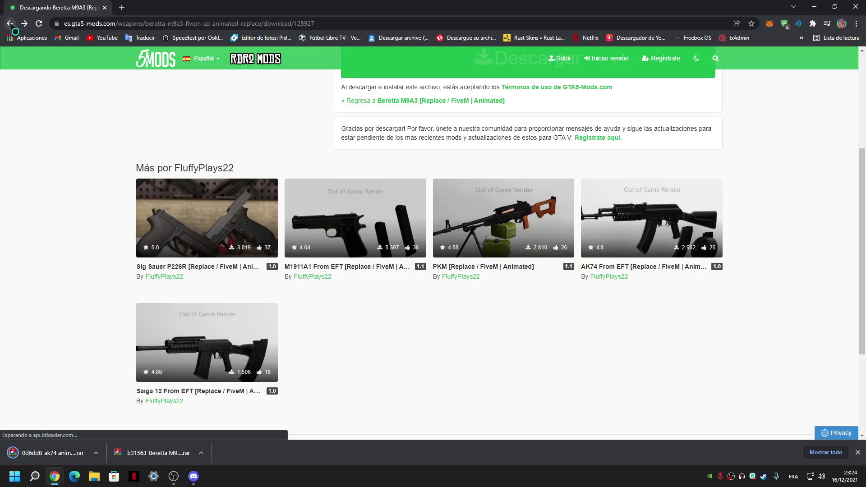
pyautogui.click(10, 24)
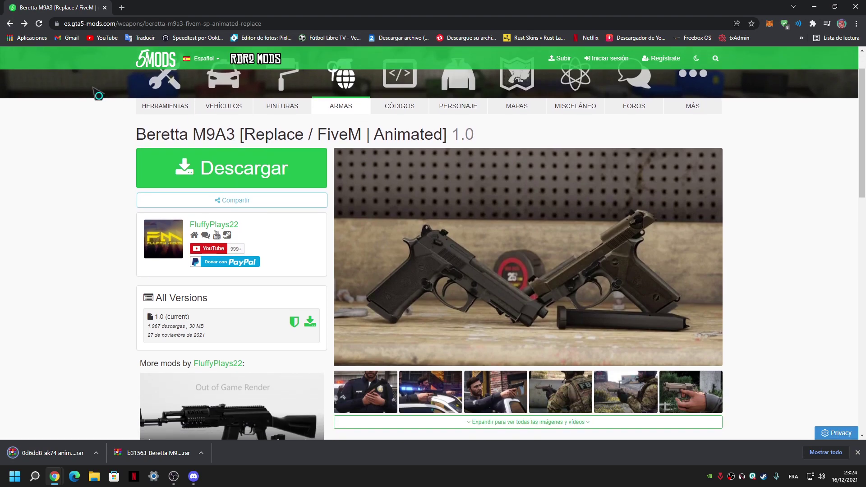
# Step: Return to the weapons list and open M4 A1 [Animated] in a new tab
pyautogui.click(15, 20)
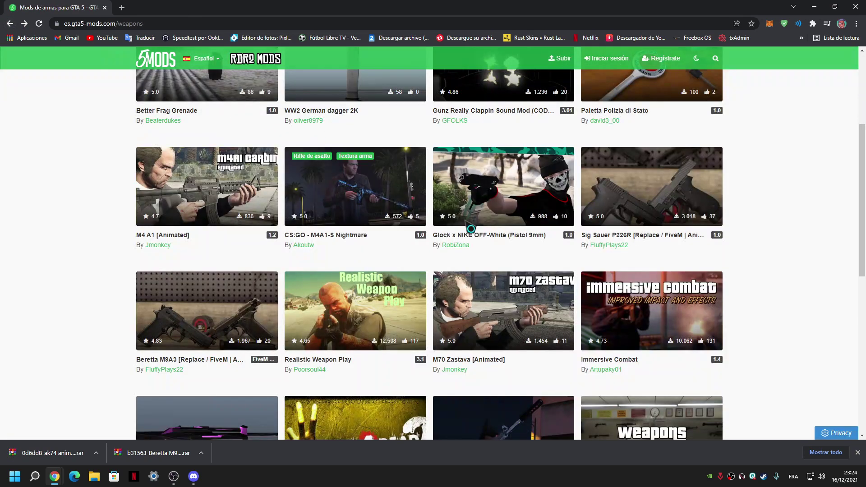
pyautogui.scroll(-2, 469, 221)
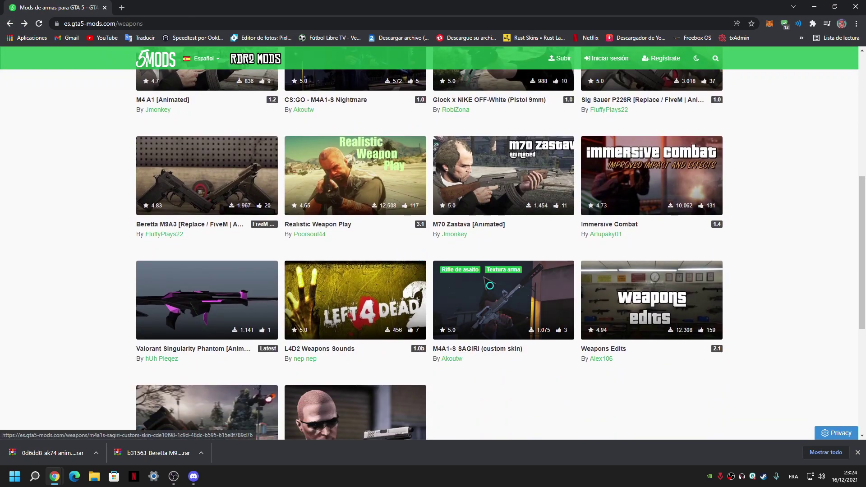
pyautogui.scroll(-2, 487, 284)
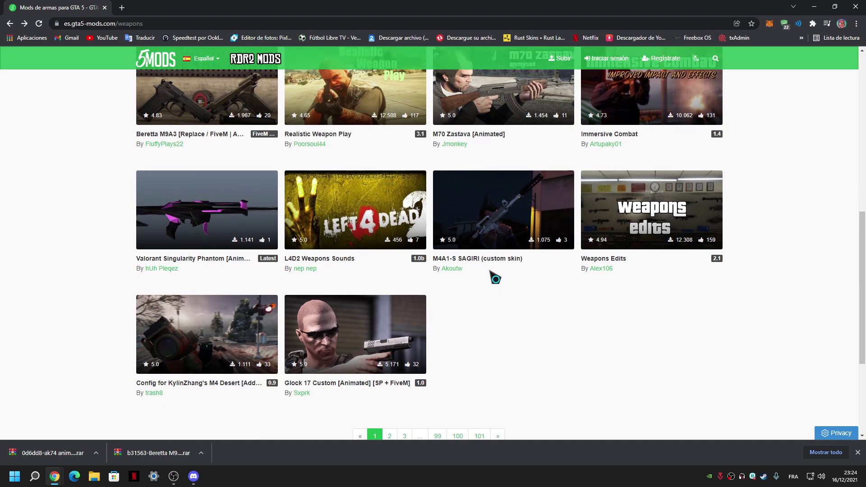
pyautogui.scroll(9, 357, 257)
pyautogui.scroll(-3, 175, 290)
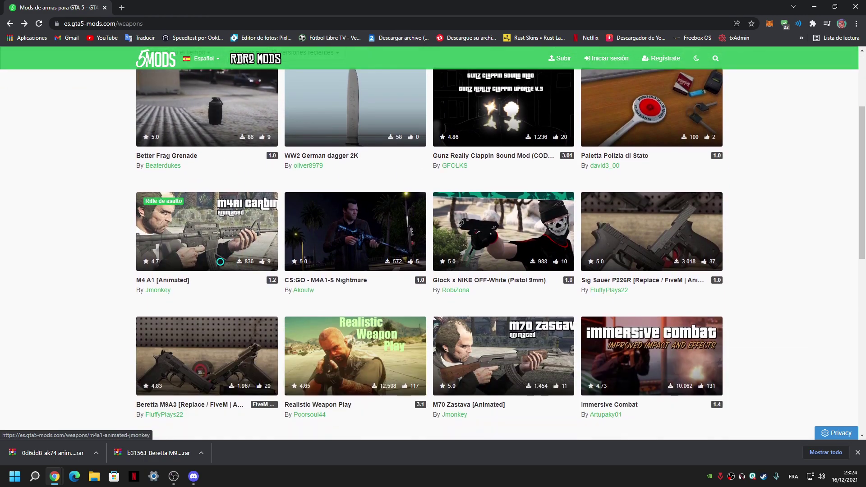
pyautogui.rightClick(175, 291)
pyautogui.click(202, 299)
pyautogui.hotkey('ctrl', 'Tab')
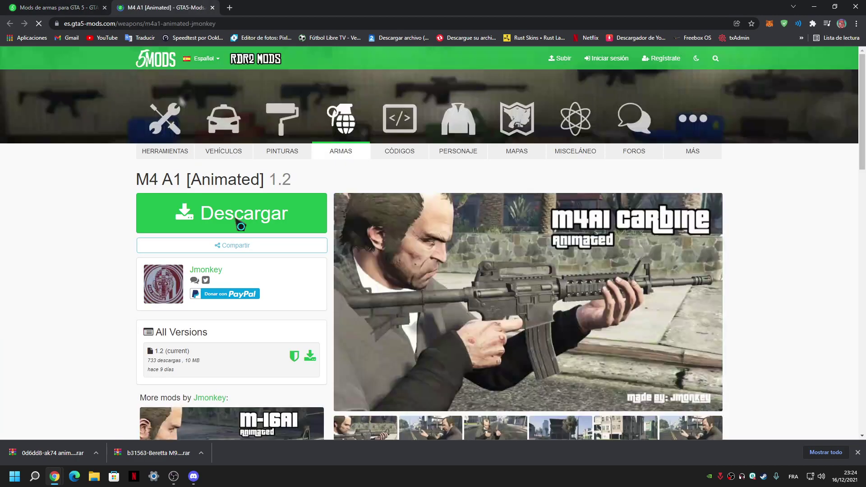
# Step: Browse the M4 A1 [Animated] screenshots in the full-screen image gallery
pyautogui.scroll(-3, 491, 268)
pyautogui.click(492, 267)
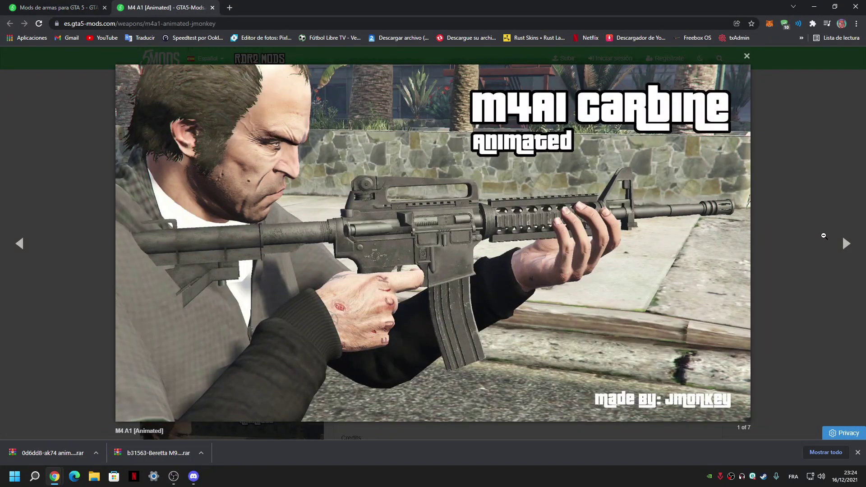
pyautogui.click(842, 246)
pyautogui.click(841, 246)
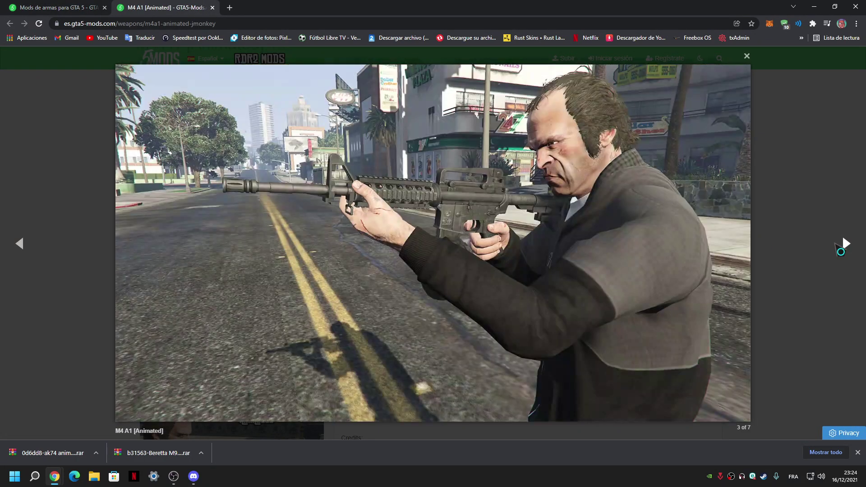
pyautogui.click(841, 245)
pyautogui.click(810, 191)
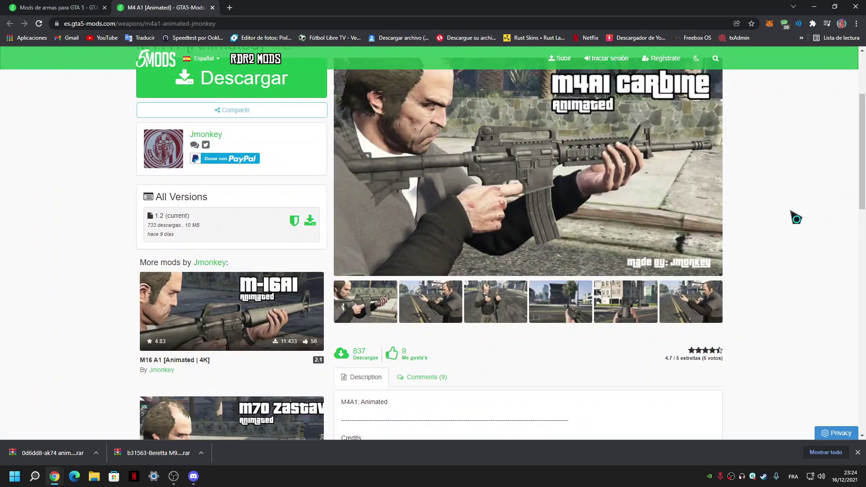
# Step: Download the M4 A1 archive as 5d863b-M4A1.zip and close its tab
pyautogui.scroll(-2, 720, 230)
pyautogui.scroll(-3, 720, 230)
pyautogui.scroll(-2, 718, 230)
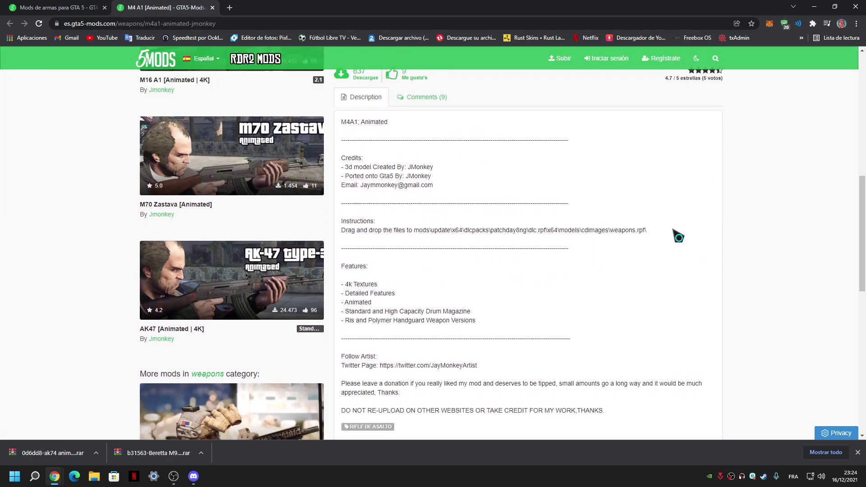
pyautogui.scroll(10, 676, 236)
pyautogui.click(288, 218)
pyautogui.click(405, 256)
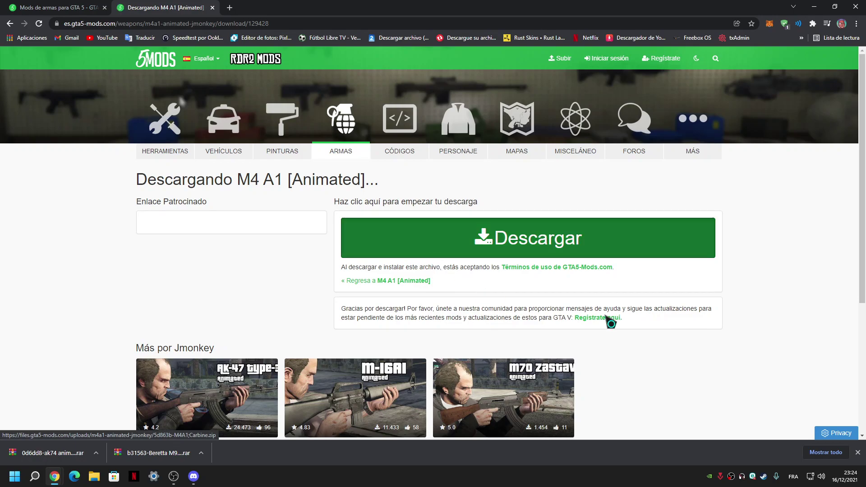
pyautogui.scroll(-5, 580, 247)
pyautogui.scroll(5, 361, 135)
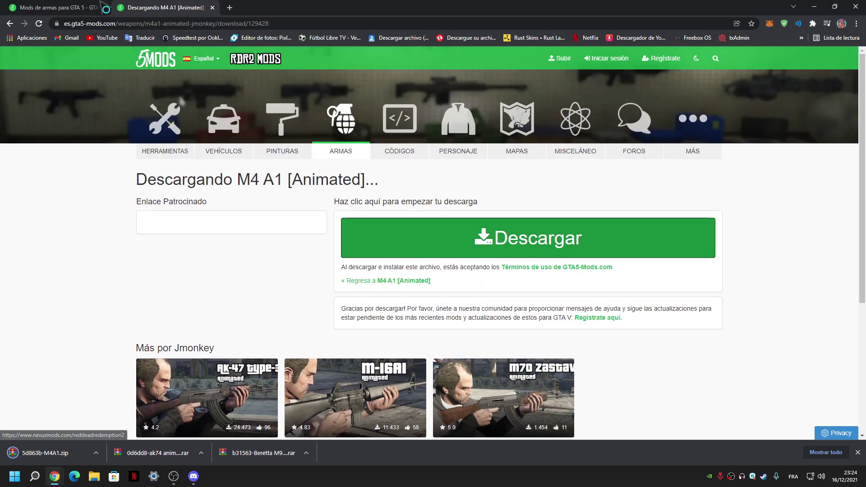
pyautogui.click(212, 7)
pyautogui.scroll(-10, 401, 258)
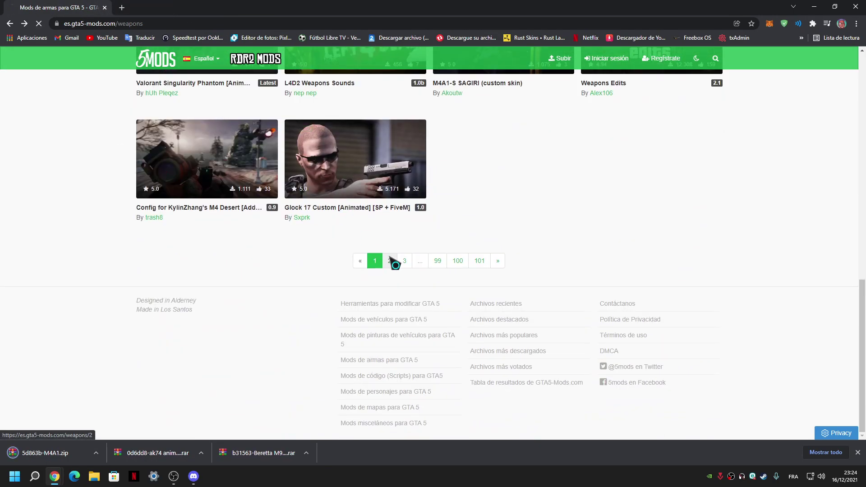
# Step: Go to page 2 of the weapons list and open M4A4 NEVA Custom AR in a new tab
pyautogui.click(389, 261)
pyautogui.scroll(-5, 483, 285)
pyautogui.scroll(-2, 484, 289)
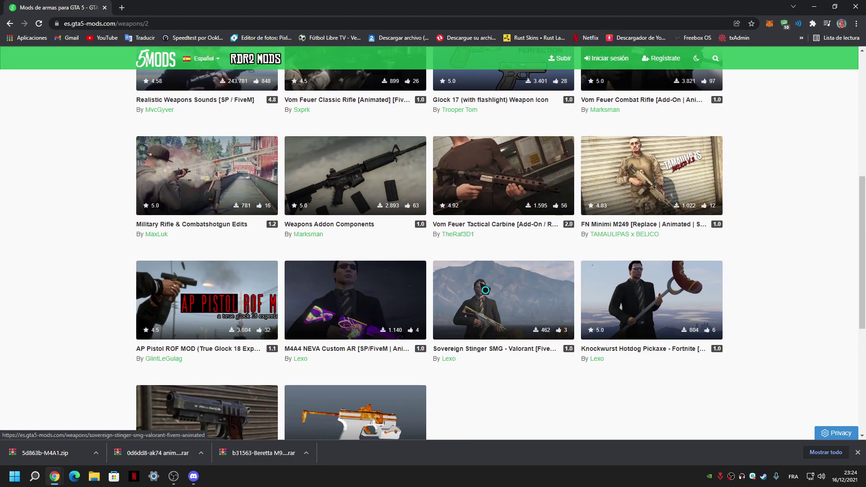
pyautogui.rightClick(325, 312)
pyautogui.click(357, 317)
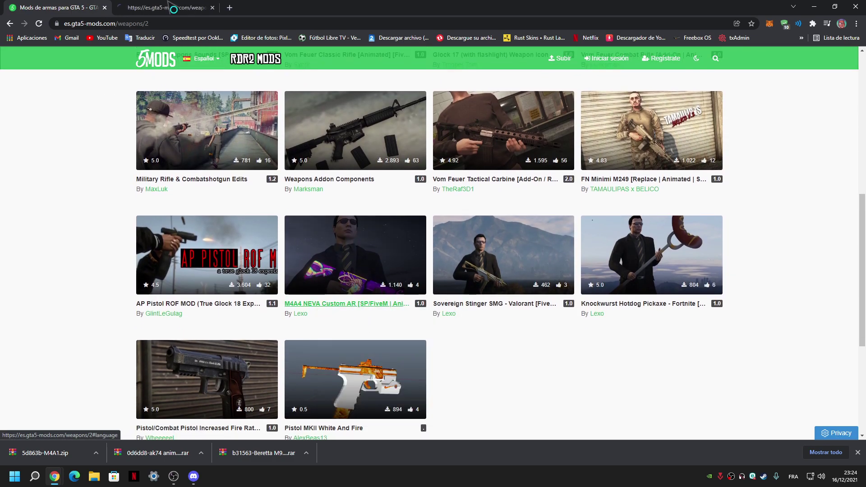
pyautogui.click(167, 7)
# Step: Download the M4A4 NEVA archive as 5f1a04-Neva.rar
pyautogui.scroll(-3, 439, 264)
pyautogui.scroll(2, 284, 199)
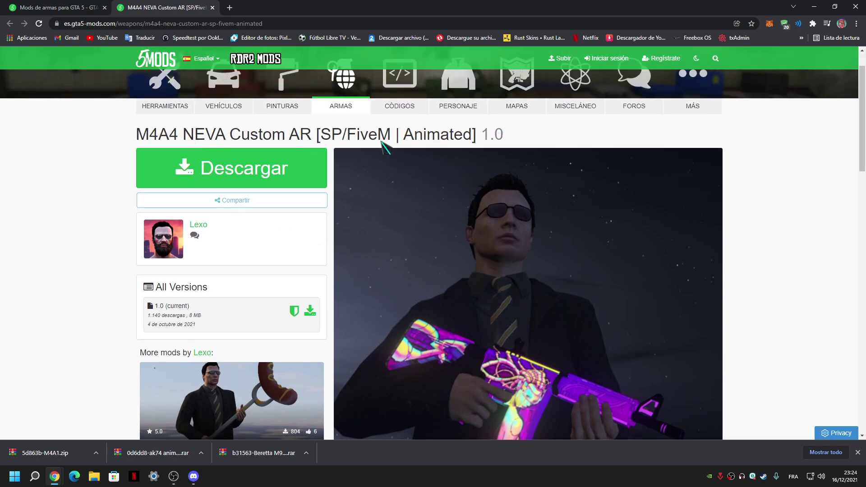
pyautogui.scroll(-7, 602, 212)
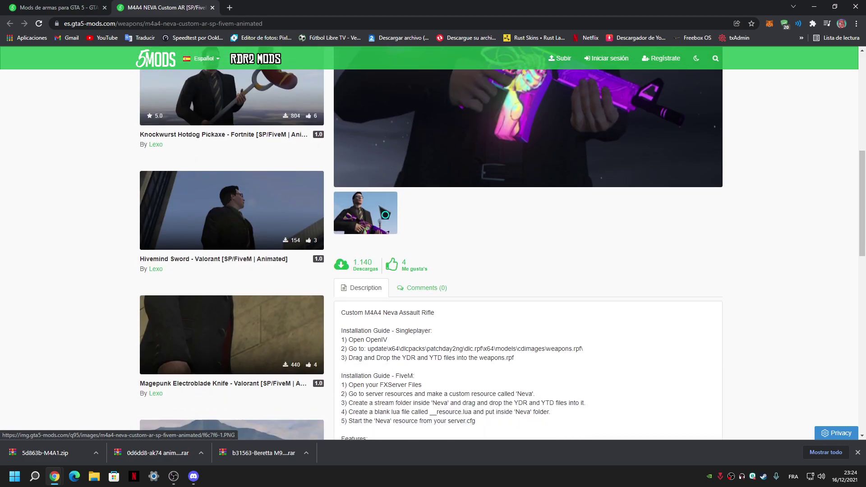
pyautogui.scroll(8, 386, 208)
pyautogui.click(322, 217)
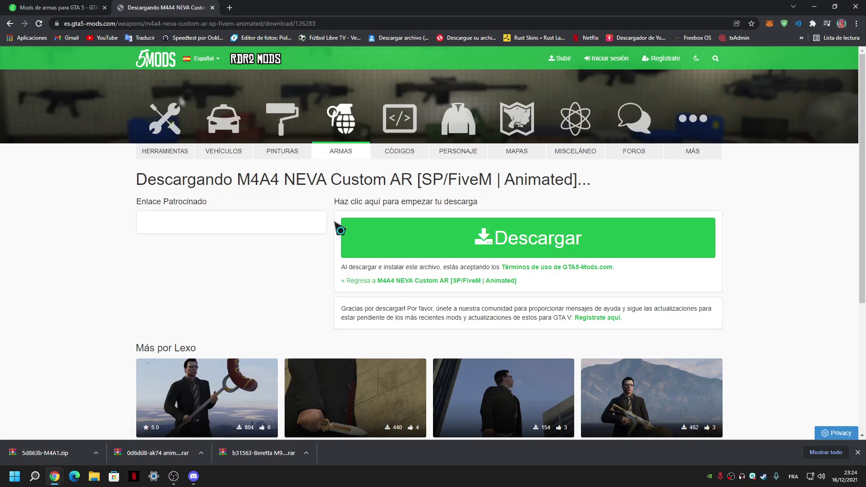
pyautogui.click(429, 251)
pyautogui.scroll(-5, 397, 253)
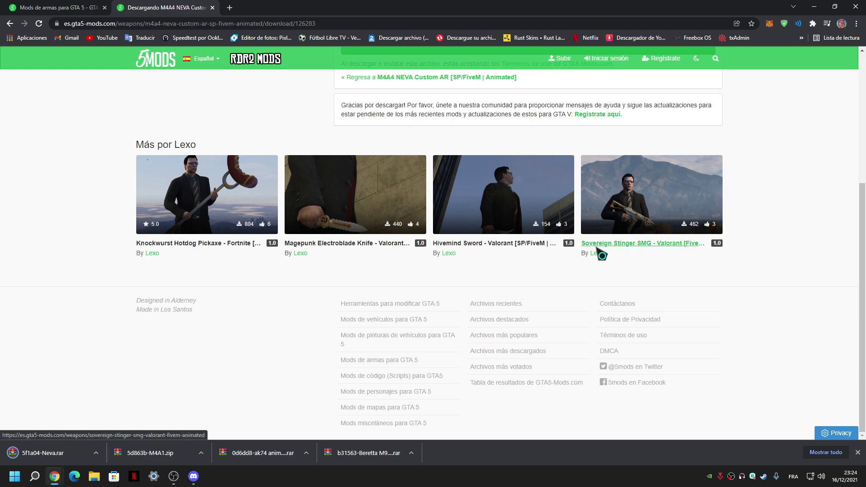
# Step: Look over the Knockwurst Hotdog Pickaxe mod, then return to the homepage and close the extra tab
pyautogui.click(230, 246)
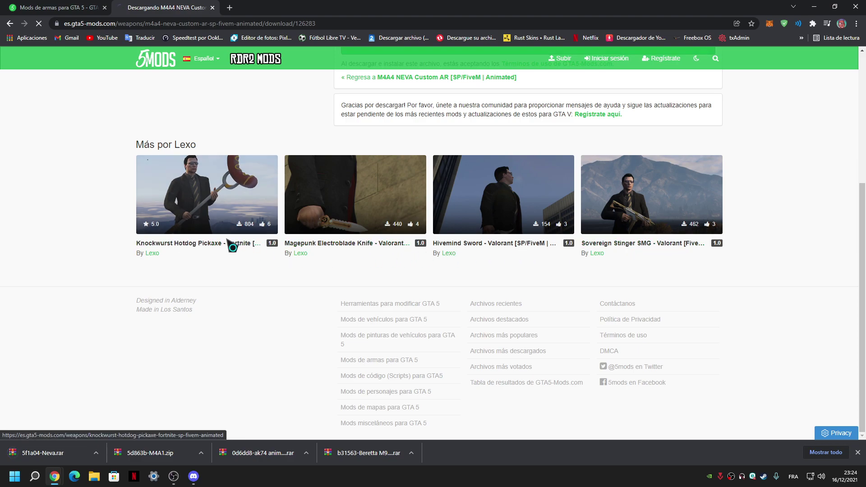
pyautogui.scroll(-5, 596, 293)
pyautogui.scroll(-3, 596, 293)
pyautogui.scroll(4, 595, 293)
pyautogui.scroll(-8, 595, 291)
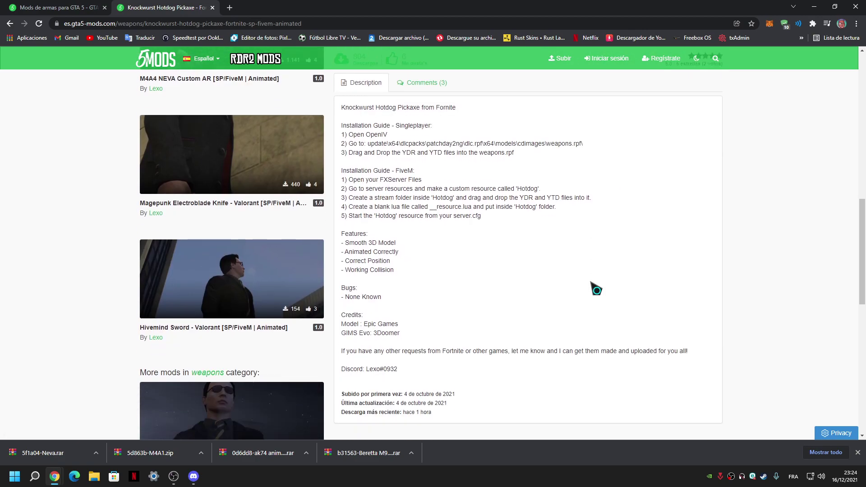
pyautogui.scroll(-10, 595, 288)
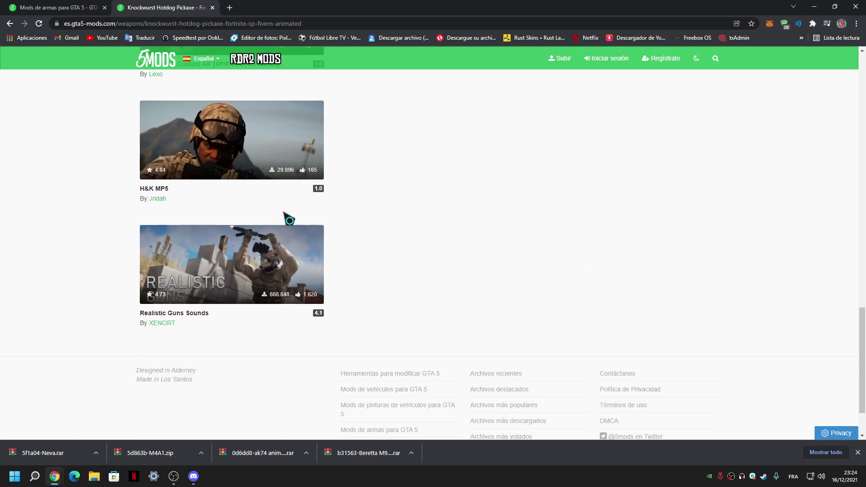
pyautogui.scroll(10, 291, 221)
pyautogui.click(166, 64)
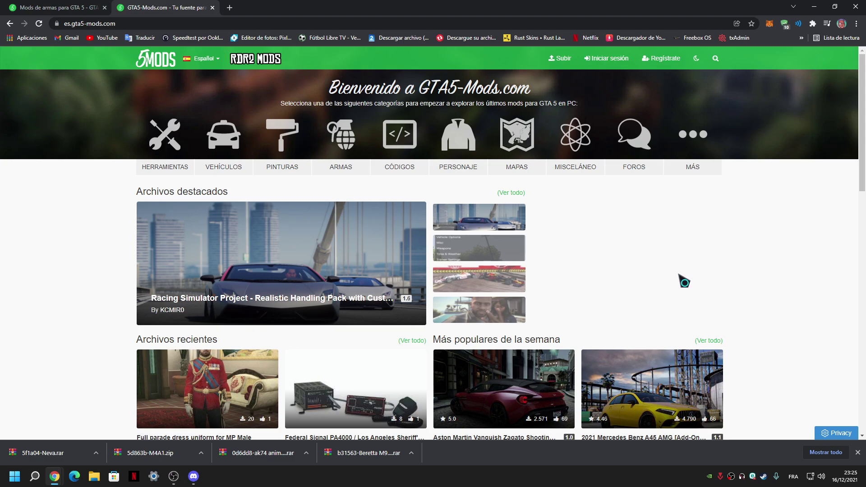
pyautogui.click(213, 9)
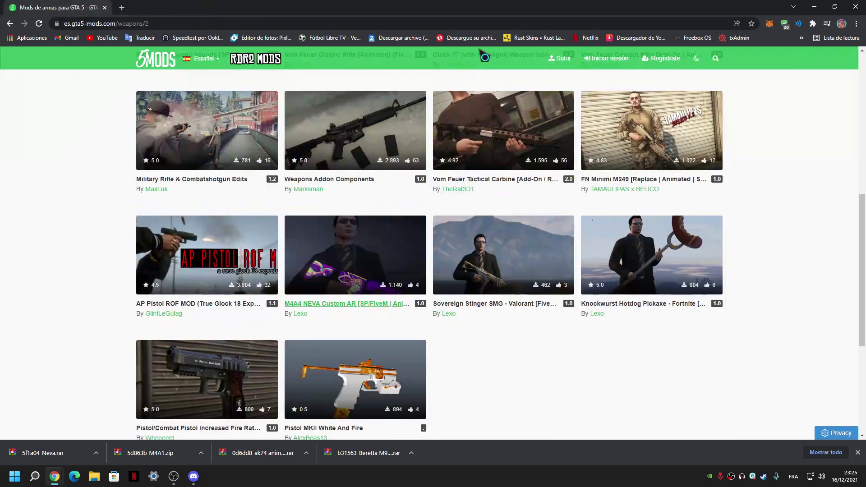
pyautogui.click(155, 58)
# Step: Copy the Neva and M4A1 archives to the desktop, then delete those copies
pyautogui.moveTo(442, 7); pyautogui.dragTo(576, 11)
pyautogui.moveTo(401, 446); pyautogui.dragTo(278, 333)
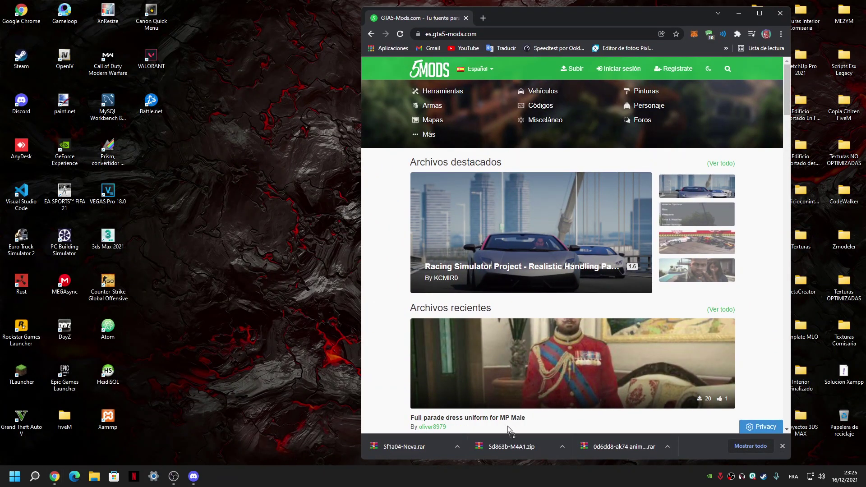
pyautogui.moveTo(511, 447); pyautogui.dragTo(278, 345)
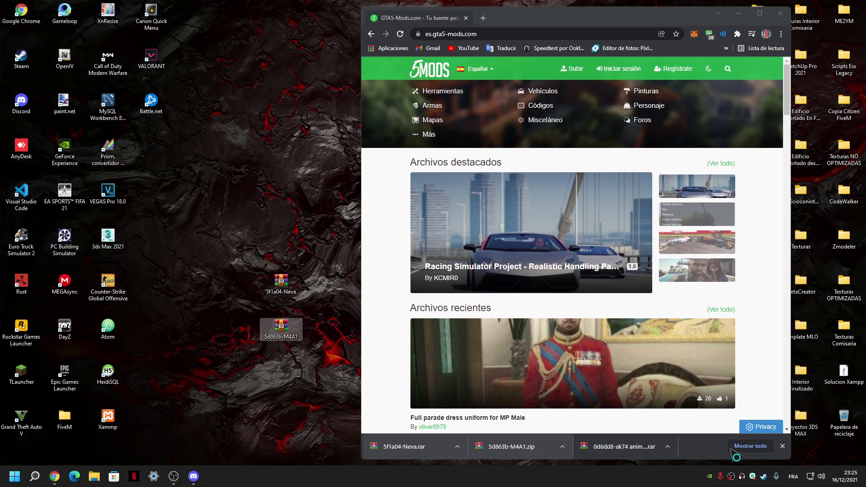
pyautogui.click(735, 449)
pyautogui.moveTo(216, 211); pyautogui.dragTo(322, 370)
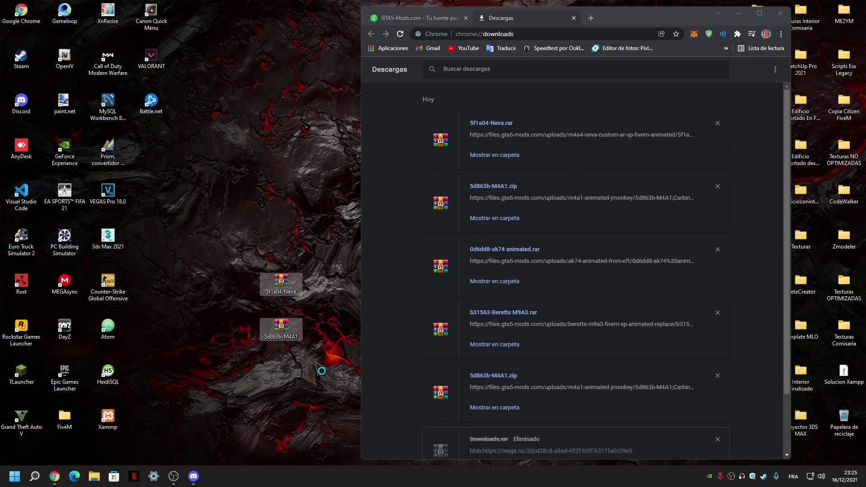
pyautogui.press('Delete')
pyautogui.click(717, 439)
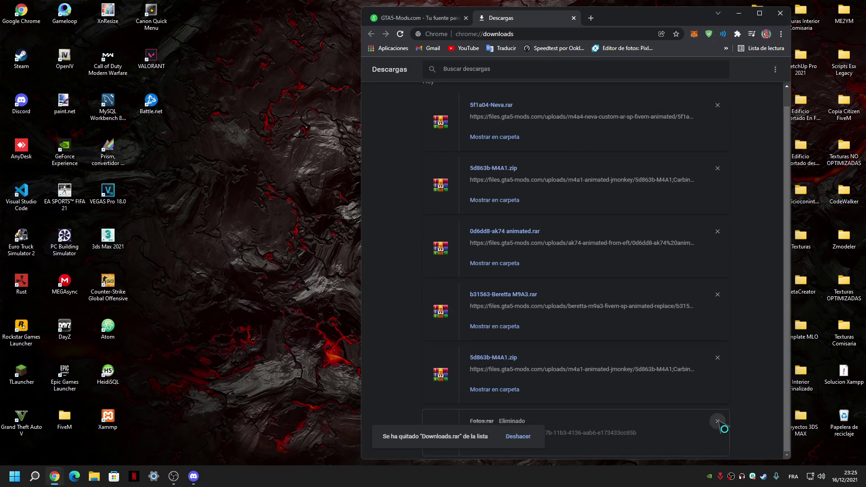
# Step: Open the Neva archive in WinRAR, close it, and delete the Neva desktop copy
pyautogui.doubleClick(487, 124)
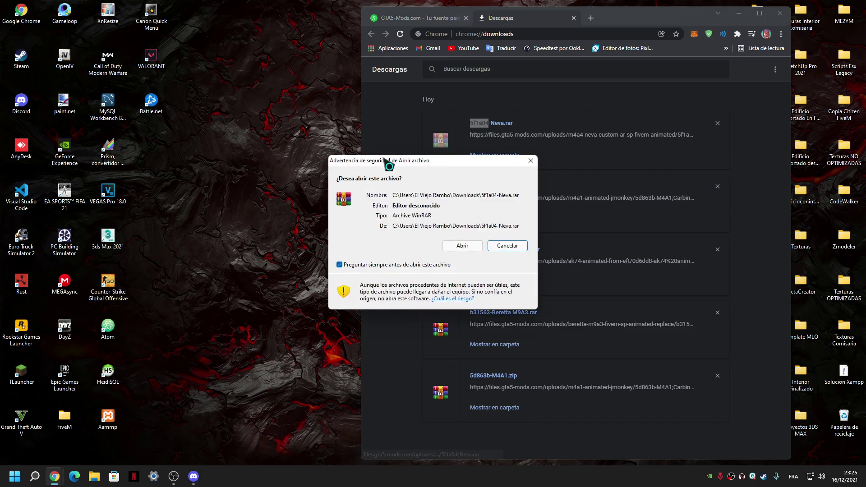
pyautogui.click(530, 162)
pyautogui.moveTo(319, 168); pyautogui.dragTo(319, 168)
pyautogui.moveTo(506, 188); pyautogui.dragTo(392, 232)
pyautogui.moveTo(393, 233); pyautogui.dragTo(328, 218)
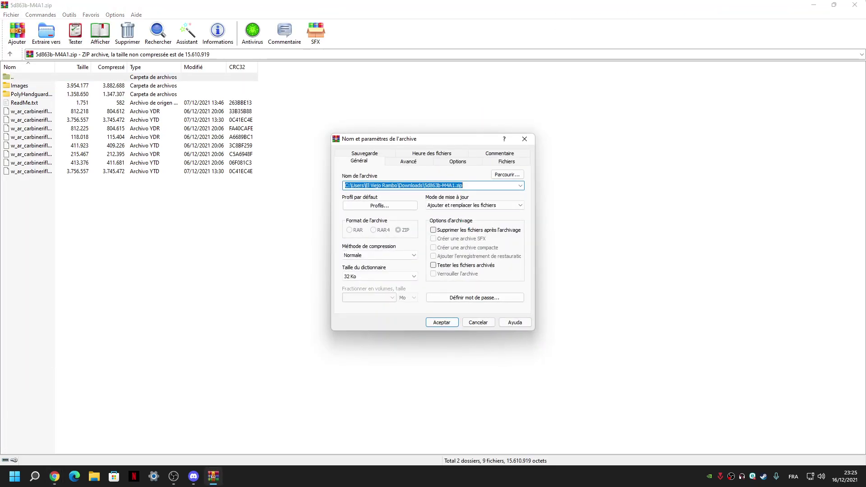
pyautogui.click(525, 139)
pyautogui.click(855, 4)
pyautogui.moveTo(307, 127); pyautogui.dragTo(363, 170)
pyautogui.press('Delete')
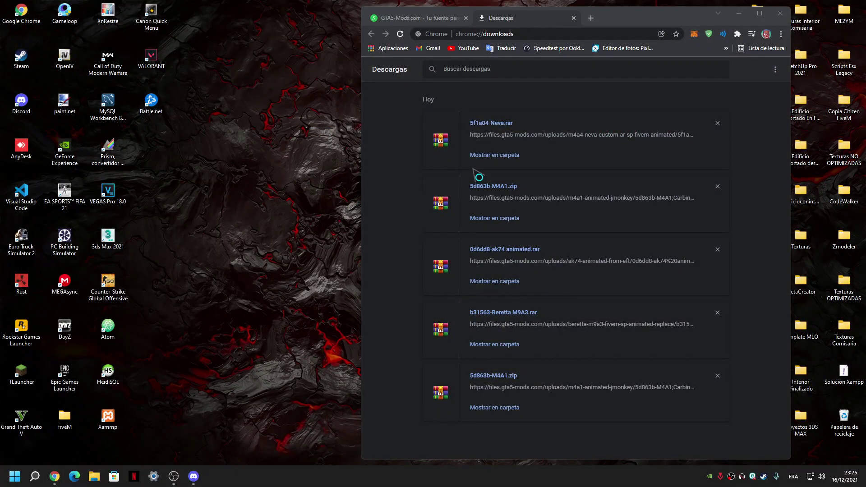
# Step: Copy the Neva, M4A1, ak74 and Beretta M9A3 archives to the desktop, declining the M4A1 zip replacement
pyautogui.moveTo(489, 123); pyautogui.dragTo(296, 175)
pyautogui.moveTo(488, 185); pyautogui.dragTo(302, 212)
pyautogui.moveTo(441, 266); pyautogui.dragTo(289, 251)
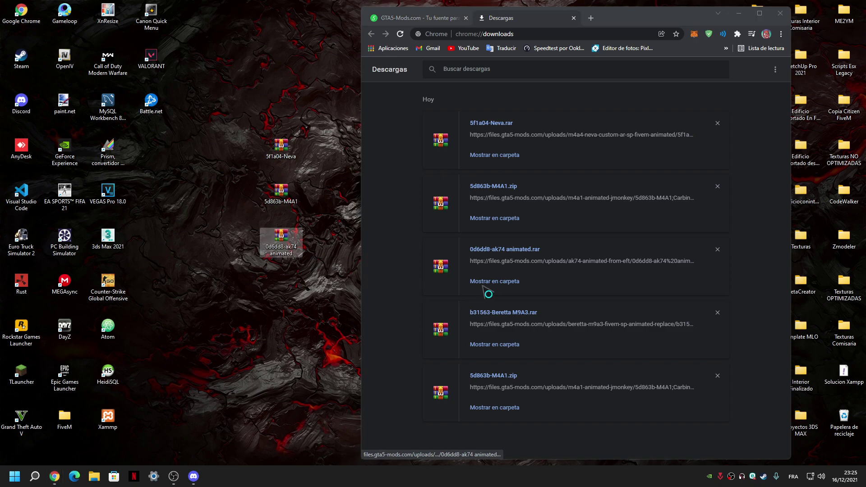
pyautogui.moveTo(495, 318); pyautogui.dragTo(290, 293)
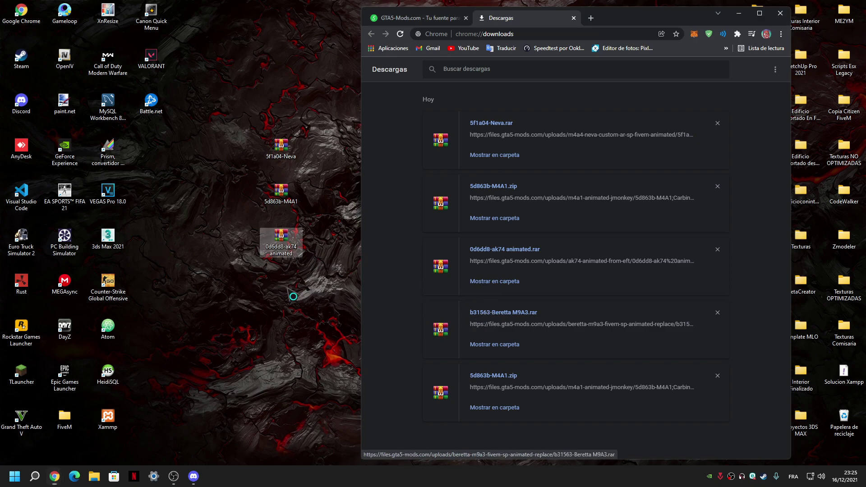
pyautogui.moveTo(505, 380); pyautogui.dragTo(291, 311)
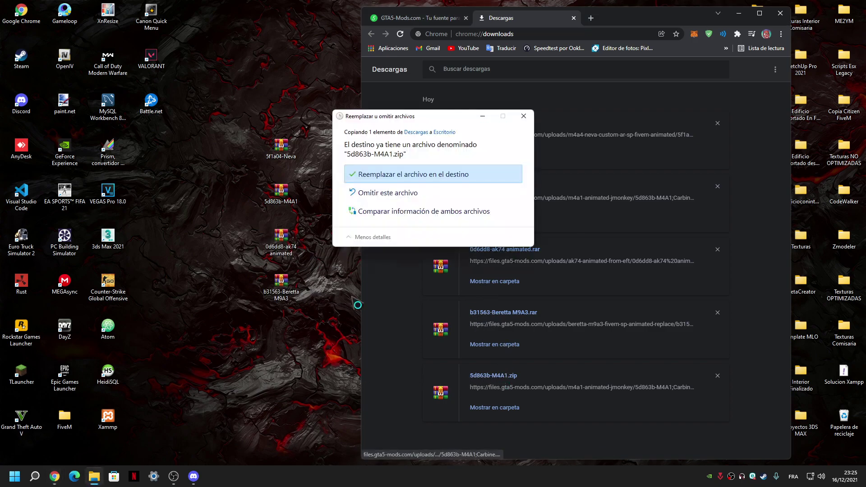
pyautogui.click(524, 116)
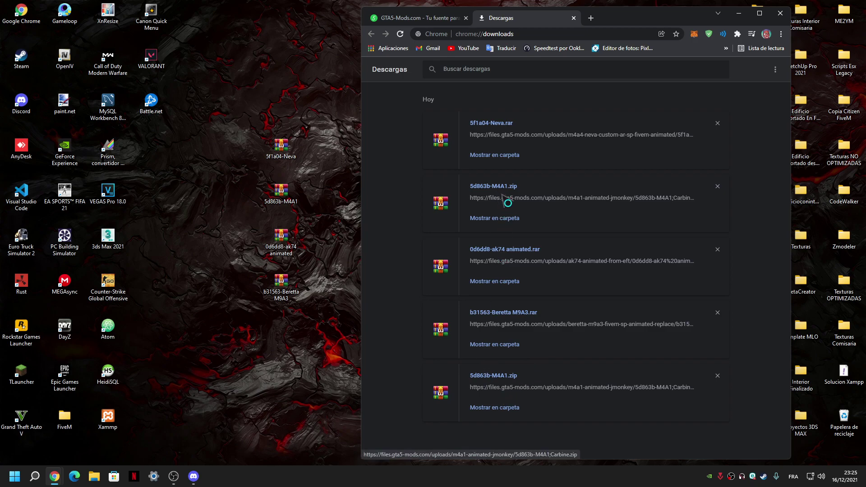
# Step: Rename the desktop M4A1 archive to 5d863b-M4A111 and copy the last M4A1 zip there
pyautogui.click(283, 209)
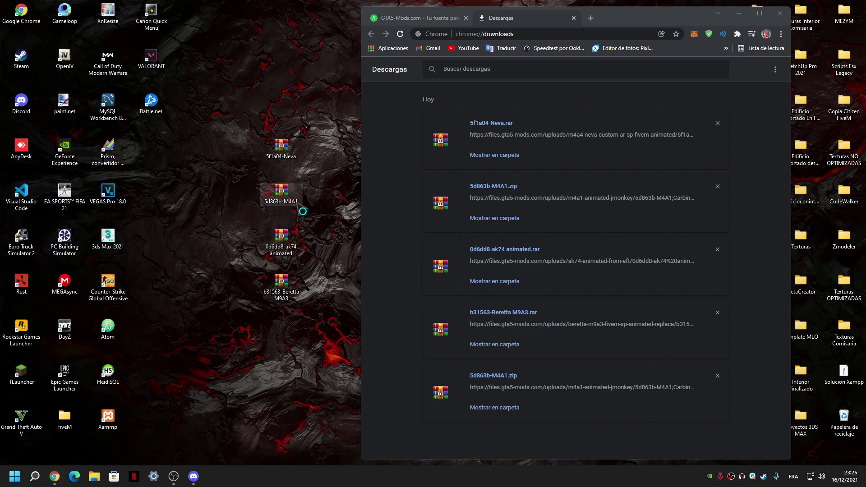
pyautogui.rightClick(296, 210)
pyautogui.click(339, 213)
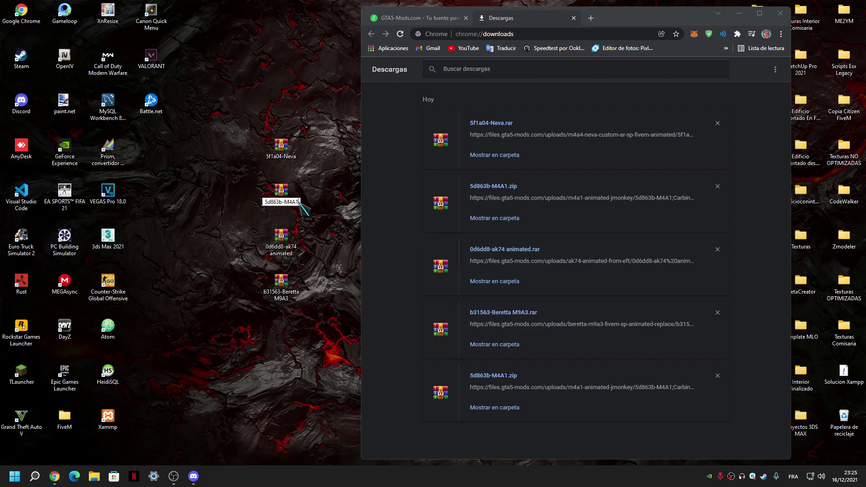
pyautogui.write('11')
pyautogui.press('Return')
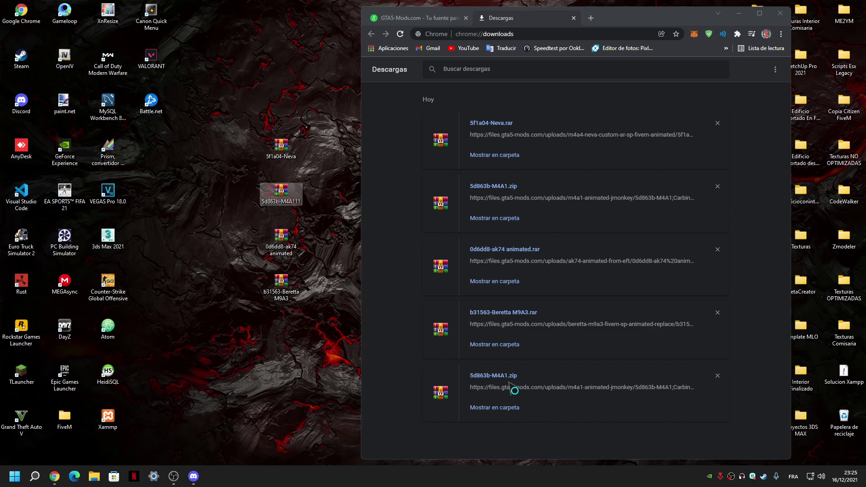
pyautogui.moveTo(506, 386); pyautogui.dragTo(282, 334)
pyautogui.moveTo(523, 381); pyautogui.dragTo(329, 357)
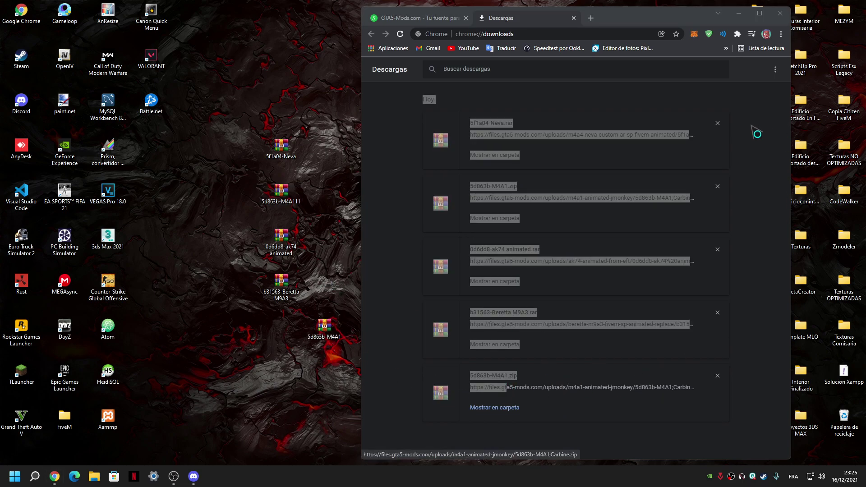
# Step: Clear all entries from Chrome's downloads list and close the downloads page
pyautogui.click(718, 123)
pyautogui.click(719, 124)
pyautogui.click(718, 124)
pyautogui.click(718, 123)
pyautogui.click(718, 123)
pyautogui.click(759, 13)
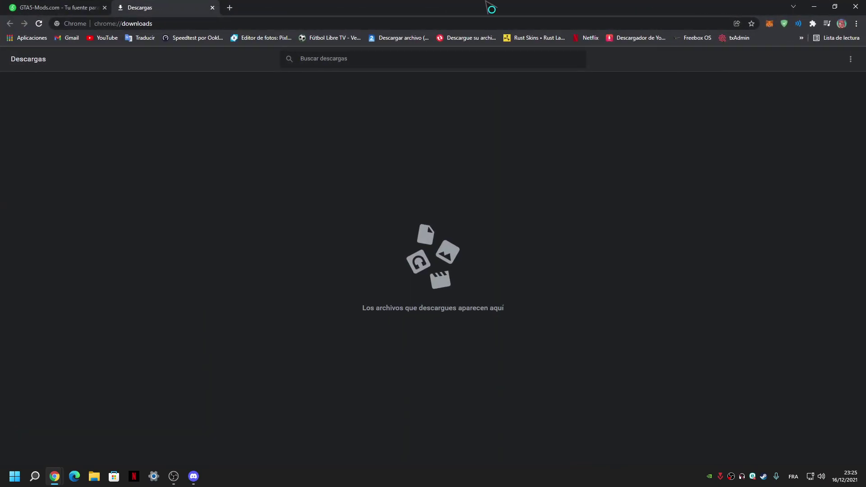
pyautogui.click(211, 8)
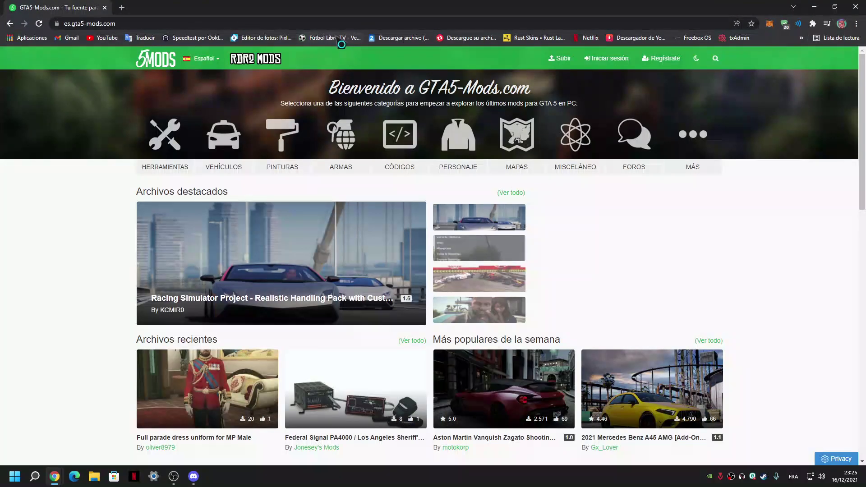
# Step: Line up the Neva, M4A1, ak74 and Beretta archives side by side on the desktop
pyautogui.click(814, 6)
pyautogui.moveTo(196, 76); pyautogui.dragTo(419, 356)
pyautogui.click(406, 360)
pyautogui.moveTo(330, 331); pyautogui.dragTo(331, 152)
pyautogui.moveTo(286, 248); pyautogui.dragTo(328, 203)
pyautogui.moveTo(282, 288); pyautogui.dragTo(286, 241)
pyautogui.moveTo(228, 131); pyautogui.dragTo(413, 337)
# Step: Extract the Neva and M4A1 archives into their own folders with Extraire les fichiers
pyautogui.click(293, 155)
pyautogui.rightClick(293, 153)
pyautogui.click(348, 258)
pyautogui.click(396, 64)
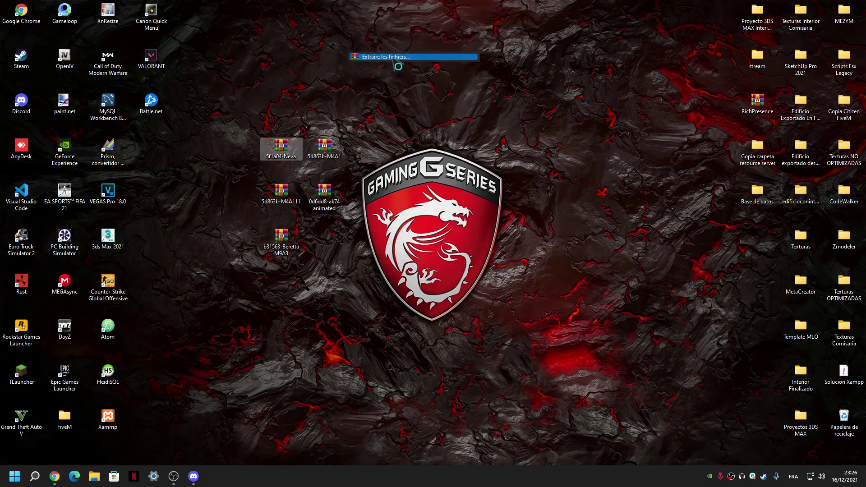
pyautogui.press('Return')
pyautogui.rightClick(329, 153)
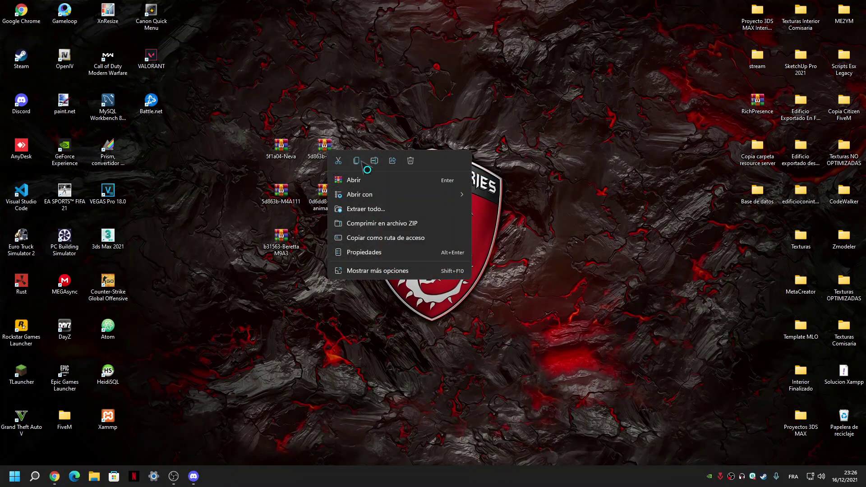
pyautogui.click(394, 271)
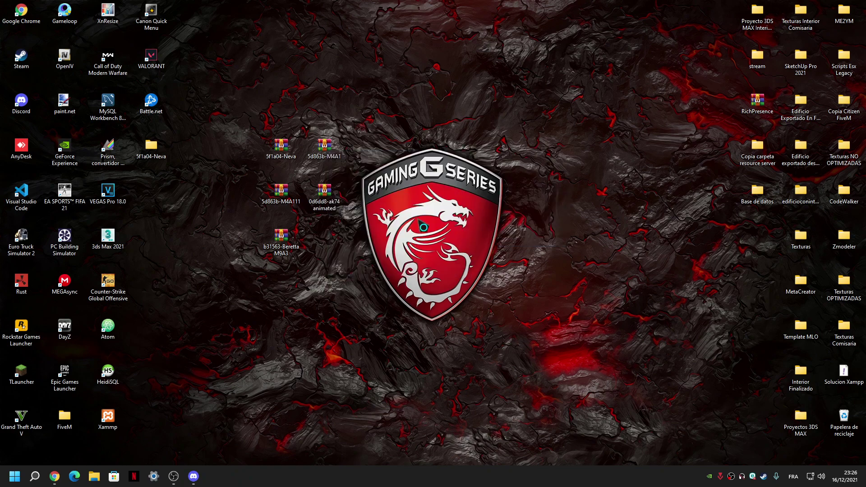
pyautogui.click(446, 68)
pyautogui.press('Return')
# Step: Rearrange the M4A1 archives and delete the two already-extracted archives
pyautogui.rightClick(286, 194)
pyautogui.click(328, 154)
pyautogui.moveTo(295, 195); pyautogui.dragTo(382, 155)
pyautogui.rightClick(323, 199)
pyautogui.rightClick(328, 207)
pyautogui.moveTo(419, 242)
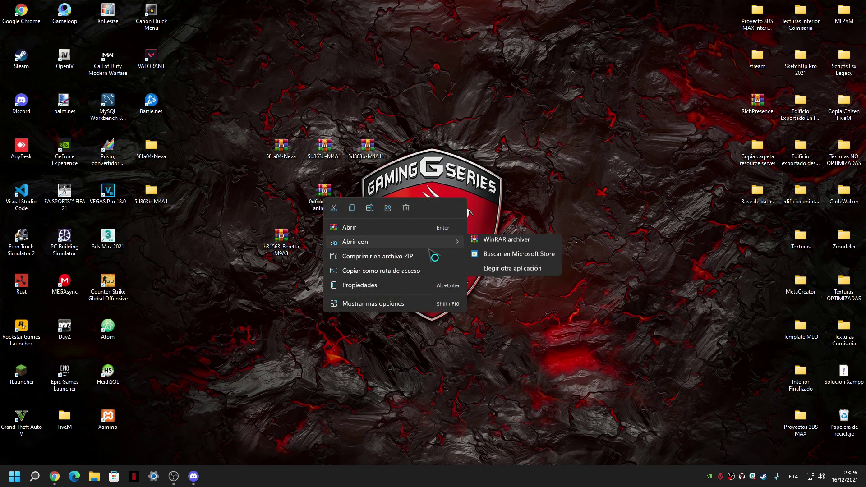
pyautogui.moveTo(241, 134); pyautogui.dragTo(345, 175)
pyautogui.press('Delete')
# Step: Extract the ak74 archive into its own folder, then delete the archive
pyautogui.click(326, 195)
pyautogui.rightClick(326, 195)
pyautogui.click(374, 295)
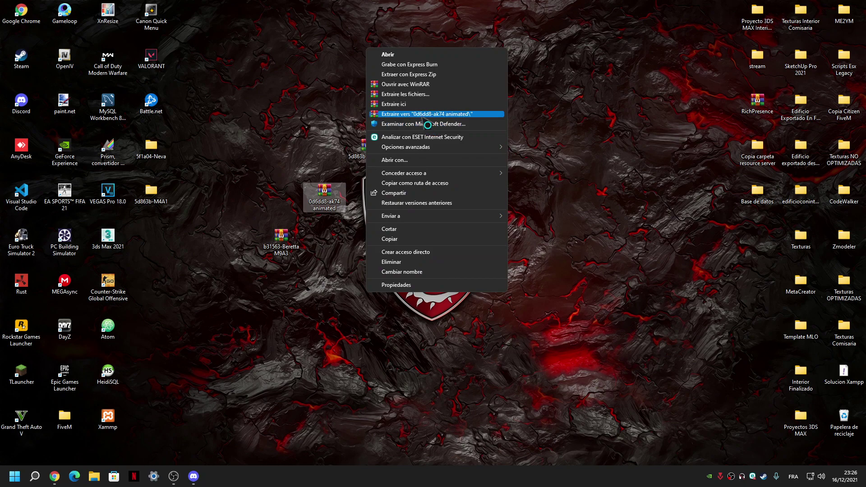
pyautogui.click(421, 95)
pyautogui.press('Return')
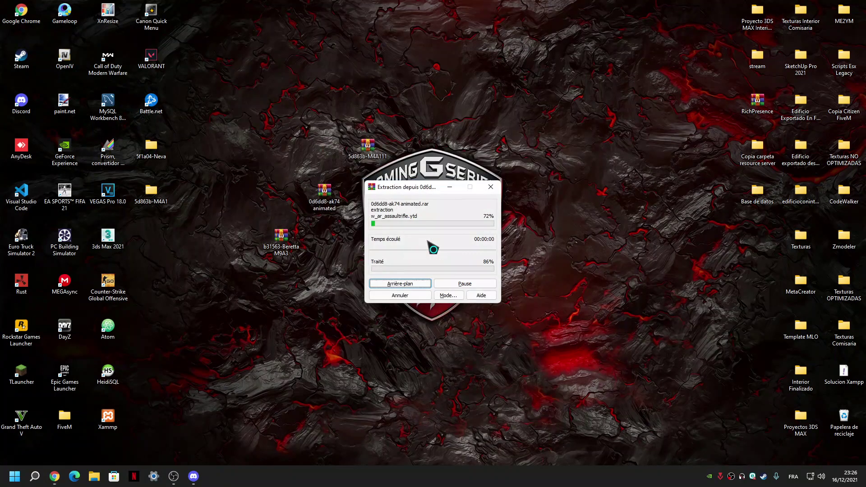
pyautogui.press('Delete')
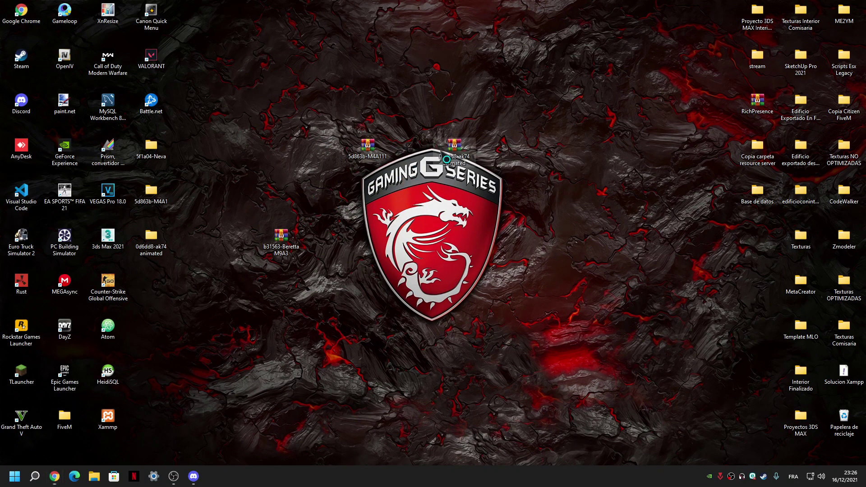
# Step: Extract and delete the Beretta archive, then move the four extracted folders beside the logo
pyautogui.moveTo(239, 209); pyautogui.dragTo(353, 273)
pyautogui.rightClick(280, 237)
pyautogui.click(359, 355)
pyautogui.click(396, 152)
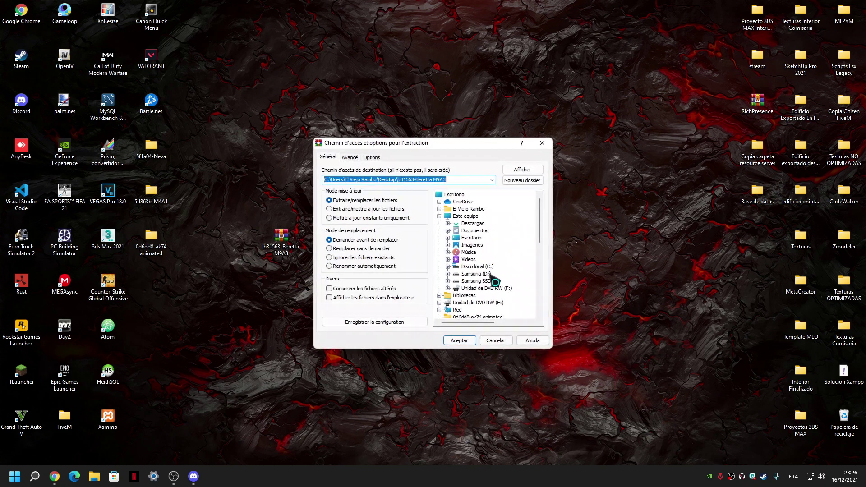
pyautogui.click(457, 340)
pyautogui.moveTo(406, 336); pyautogui.dragTo(275, 211)
pyautogui.press('Delete')
pyautogui.moveTo(241, 328); pyautogui.dragTo(571, 157)
pyautogui.moveTo(535, 244); pyautogui.dragTo(496, 160)
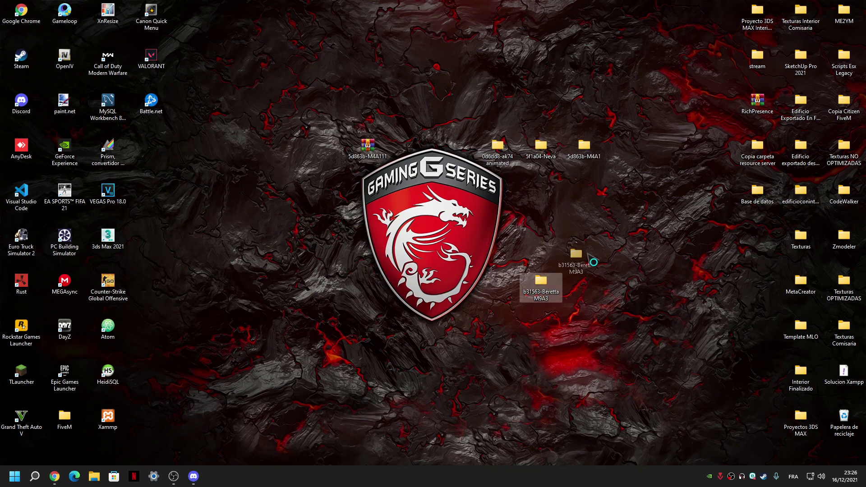
# Step: Inspect the contents of the ak74, Neva and M4A1 folders, including M4A1's Images folder
pyautogui.doubleClick(501, 156)
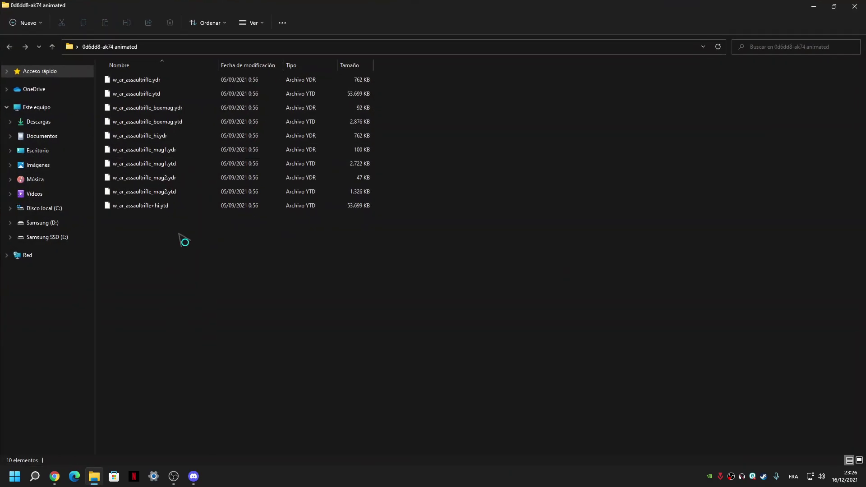
pyautogui.moveTo(177, 234); pyautogui.dragTo(143, 42)
pyautogui.click(852, 6)
pyautogui.doubleClick(541, 149)
pyautogui.moveTo(313, 251); pyautogui.dragTo(151, 64)
pyautogui.hotkey('alt', 'F4')
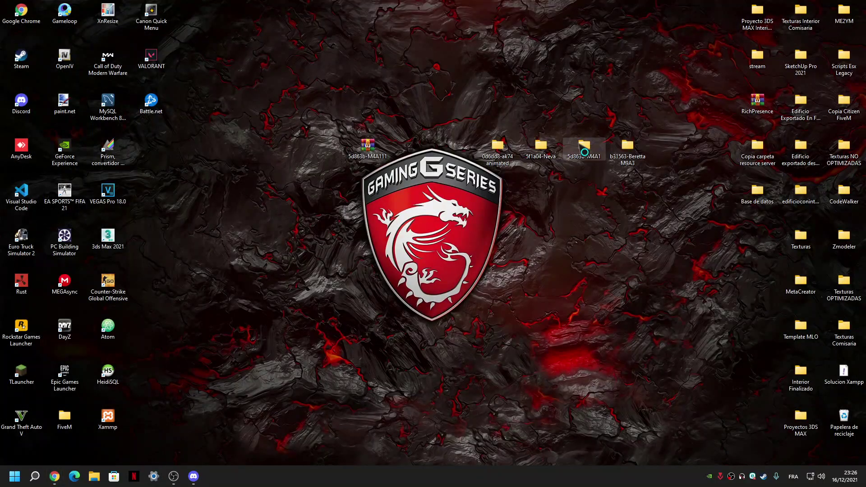
pyautogui.doubleClick(583, 148)
pyautogui.moveTo(401, 279); pyautogui.dragTo(105, 102)
pyautogui.doubleClick(121, 80)
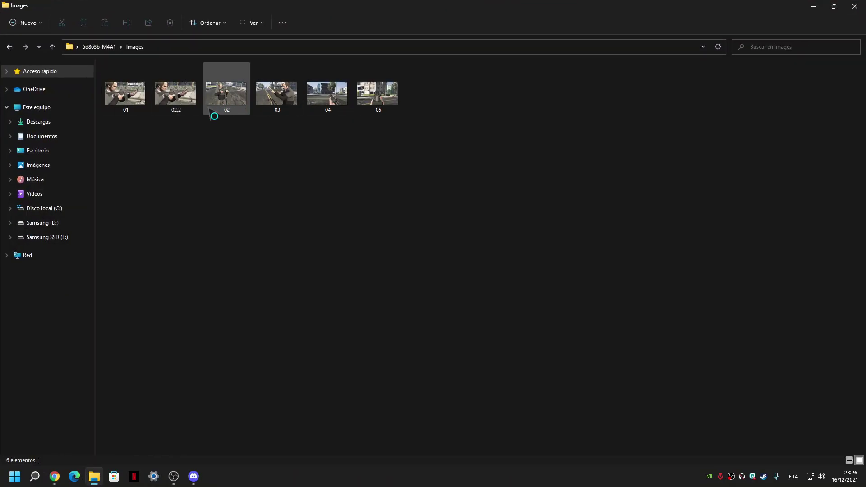
pyautogui.click(9, 46)
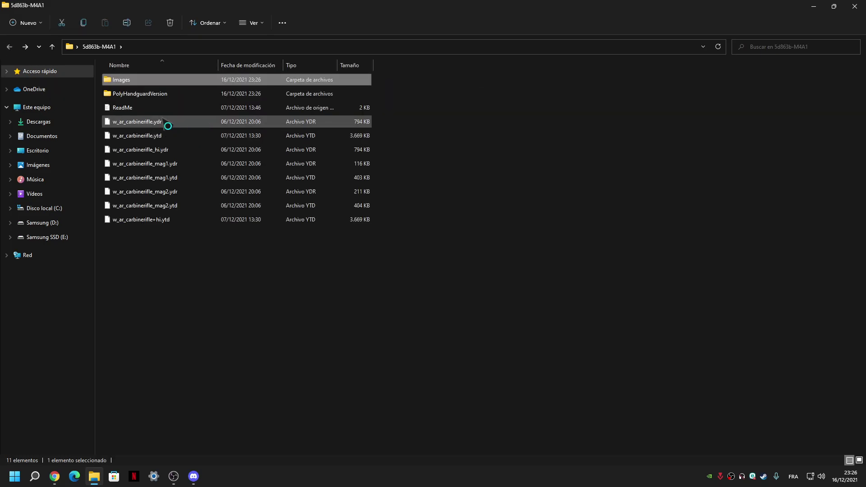
pyautogui.click(854, 7)
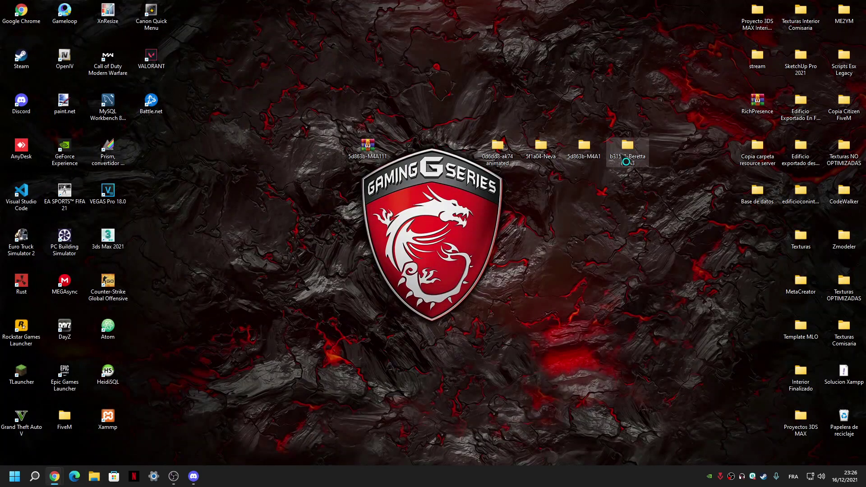
# Step: Browse b31563-Beretta M9A3 down into Beretta FiveM and its stream subfolder
pyautogui.doubleClick(624, 155)
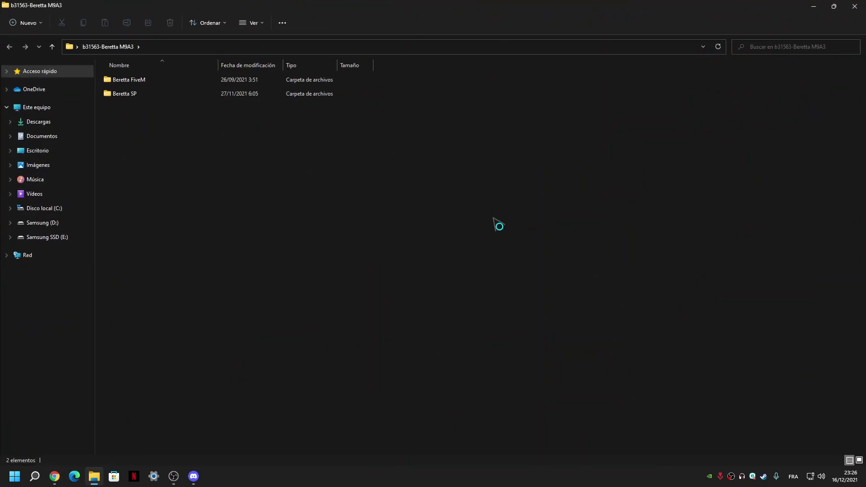
pyautogui.doubleClick(130, 81)
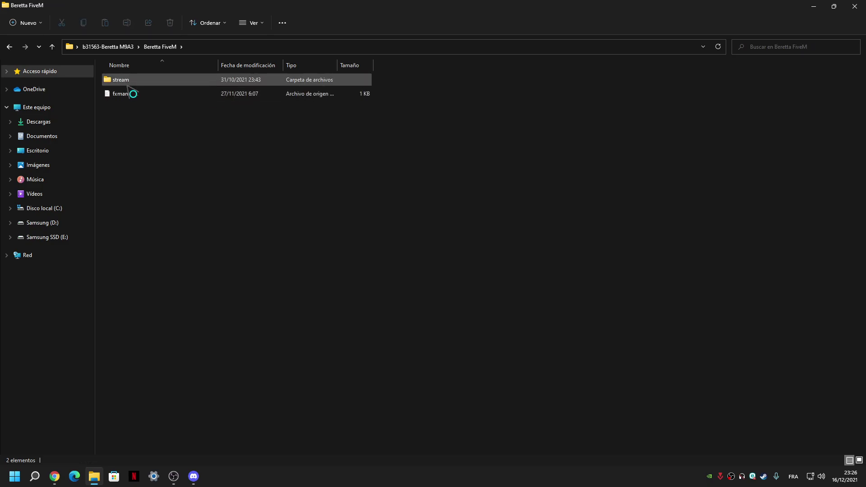
pyautogui.doubleClick(129, 84)
pyautogui.moveTo(428, 6); pyautogui.dragTo(558, 97)
pyautogui.click(417, 123)
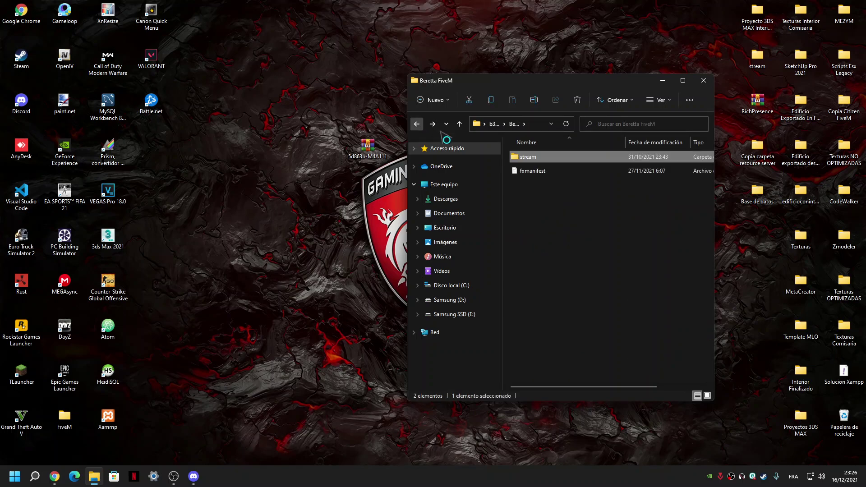
pyautogui.click(683, 80)
pyautogui.click(9, 47)
# Step: Delete the Beretta SP folder, leaving only Beretta FiveM
pyautogui.click(136, 95)
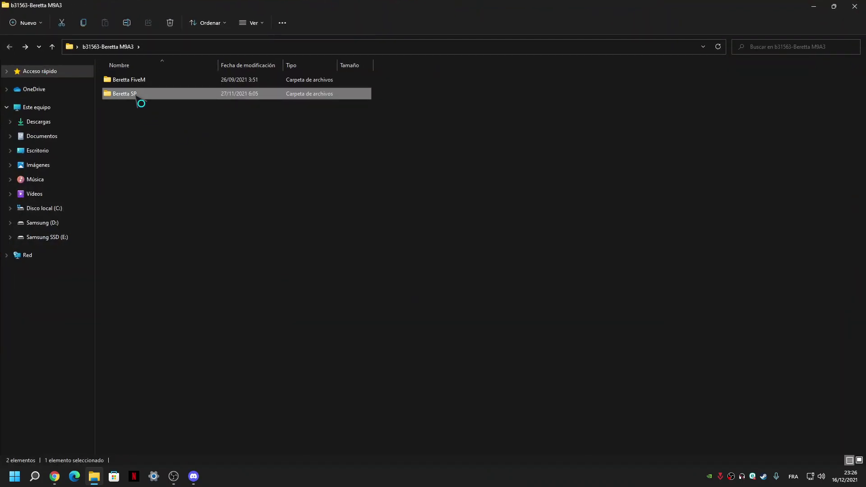
pyautogui.press('Delete')
pyautogui.moveTo(383, 4); pyautogui.dragTo(542, 64)
pyautogui.click(513, 145)
pyautogui.rightClick(513, 145)
# Step: Create a new desktop folder named 'armas'
pyautogui.click(681, 66)
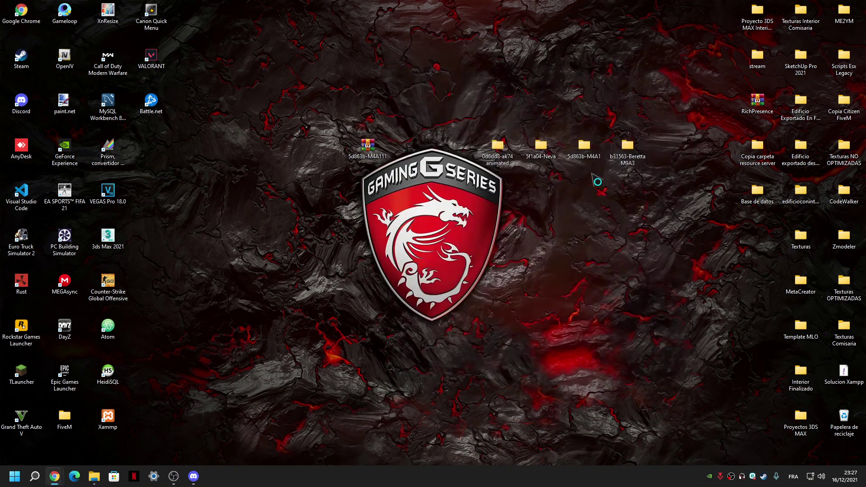
pyautogui.rightClick(396, 247)
pyautogui.moveTo(442, 321)
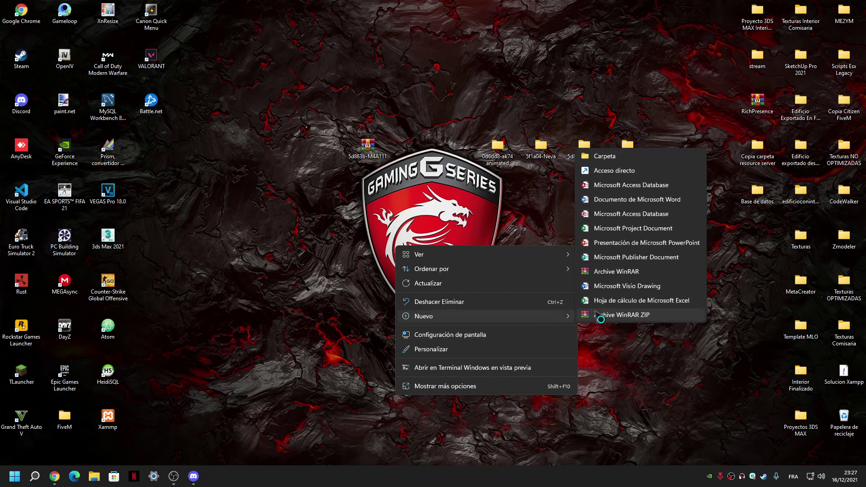
pyautogui.click(602, 158)
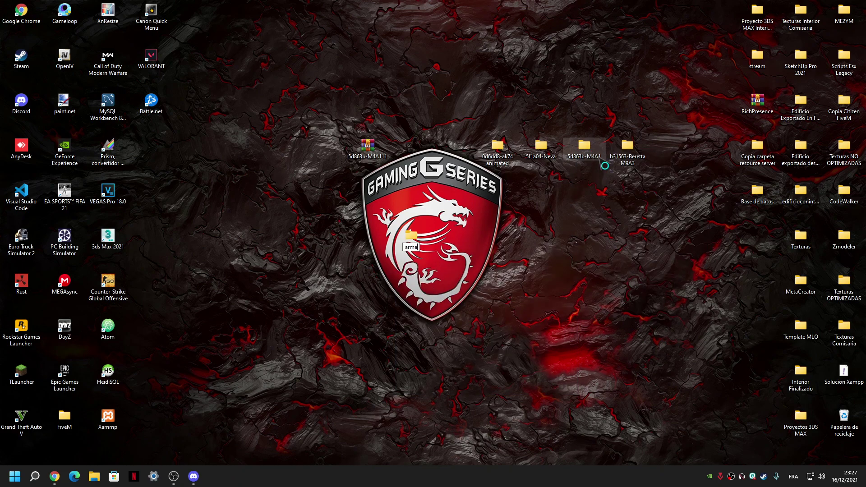
pyautogui.write('armas')
pyautogui.press('Return')
# Step: Create an empty 'stream' folder inside armas
pyautogui.doubleClick(411, 235)
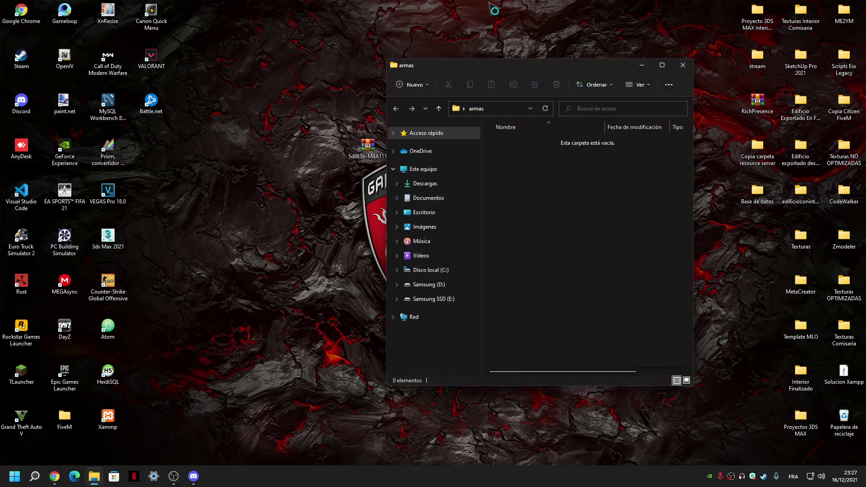
pyautogui.moveTo(542, 65); pyautogui.dragTo(168, 82)
pyautogui.rightClick(220, 245)
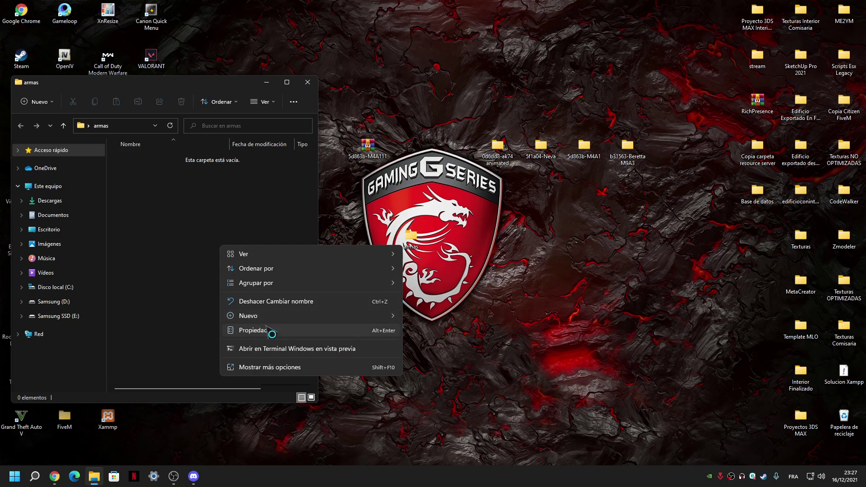
pyautogui.moveTo(289, 315)
pyautogui.click(436, 163)
pyautogui.write('stream')
pyautogui.press('Return')
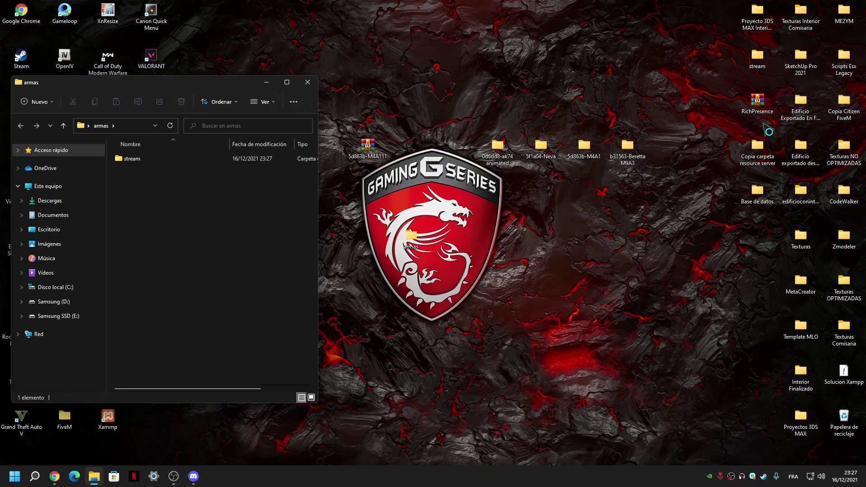
# Step: Open b31563-Beretta M9A3 > Beretta FiveM in a maximized window
pyautogui.doubleClick(640, 158)
pyautogui.doubleClick(140, 174)
pyautogui.click(144, 184)
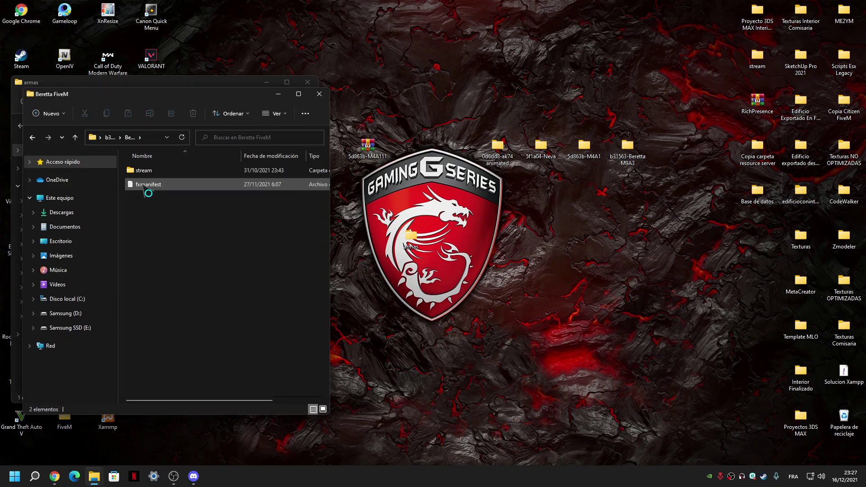
pyautogui.click(298, 94)
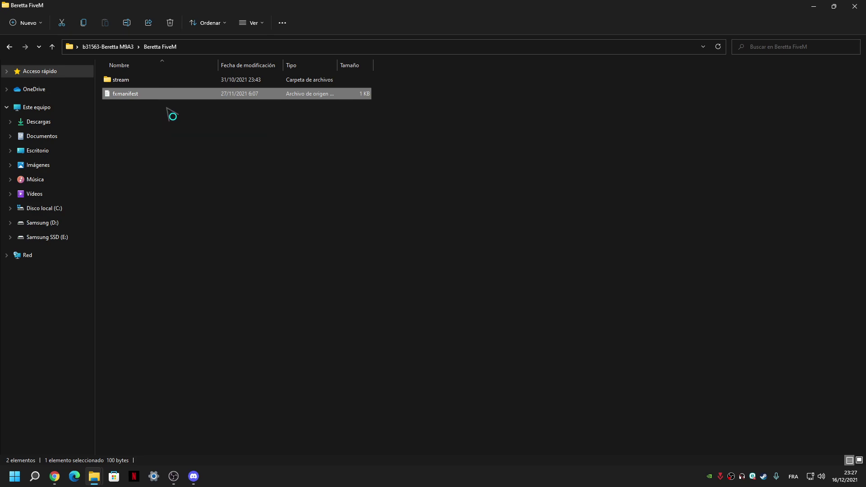
# Step: Select the fxmanifest file in the Beretta FiveM folder
pyautogui.click(149, 119)
pyautogui.click(132, 98)
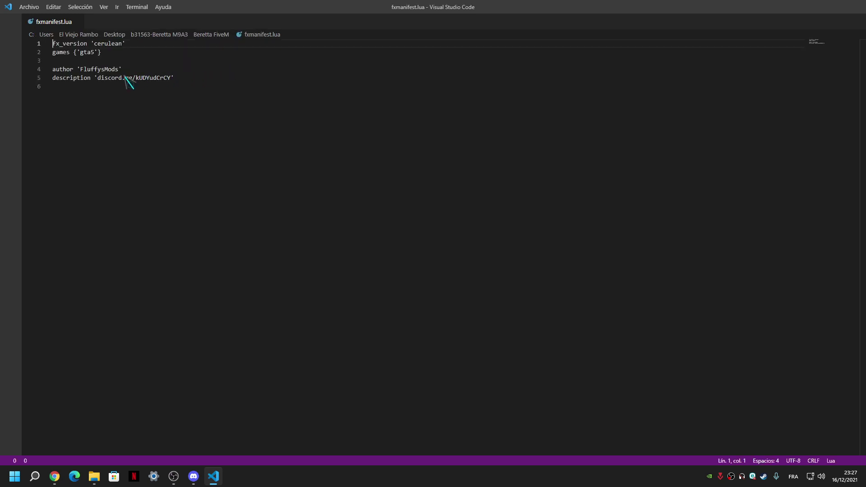
# Step: Review fxmanifest.lua, highlighting its author and description lines without editing
pyautogui.click(66, 96)
pyautogui.hotkey('ctrl', 'a')
pyautogui.click(109, 69)
pyautogui.moveTo(115, 70)
pyautogui.mouseDown()
pyautogui.moveTo(77, 69)
pyautogui.moveTo(176, 78)
pyautogui.moveTo(101, 78)
pyautogui.mouseUp()
pyautogui.click(133, 69)
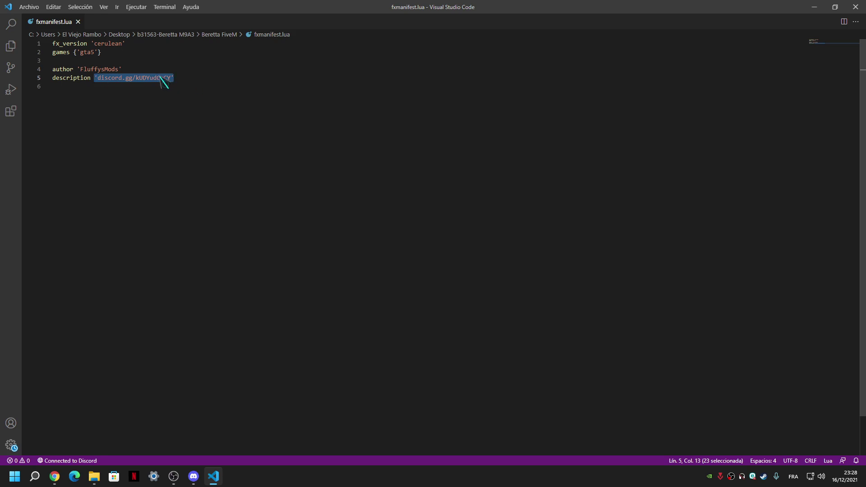
pyautogui.press('Right')
# Step: Reopen the manifest, highlight the fx_version and games lines, and switch to Chrome on fivem.net
pyautogui.click(855, 7)
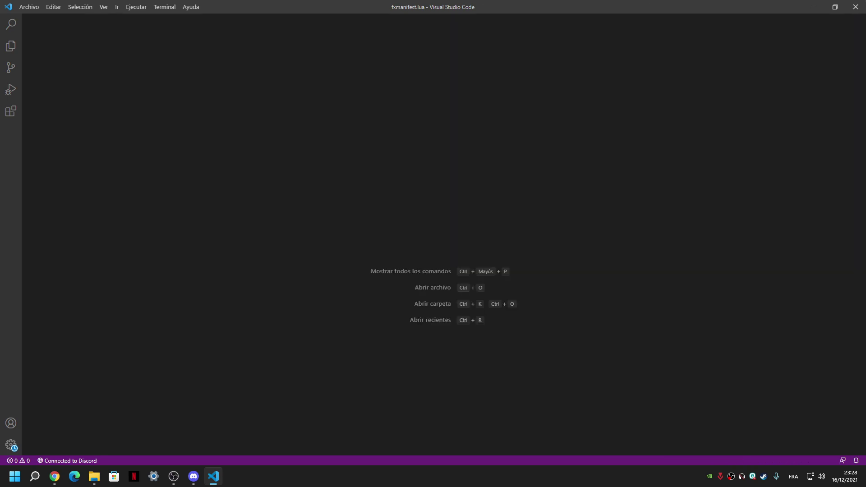
pyautogui.moveTo(384, 8); pyautogui.dragTo(487, 63)
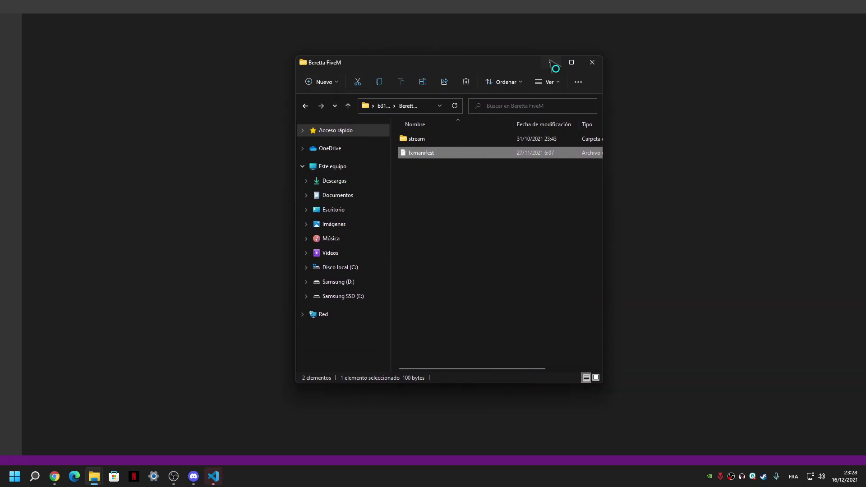
pyautogui.click(572, 62)
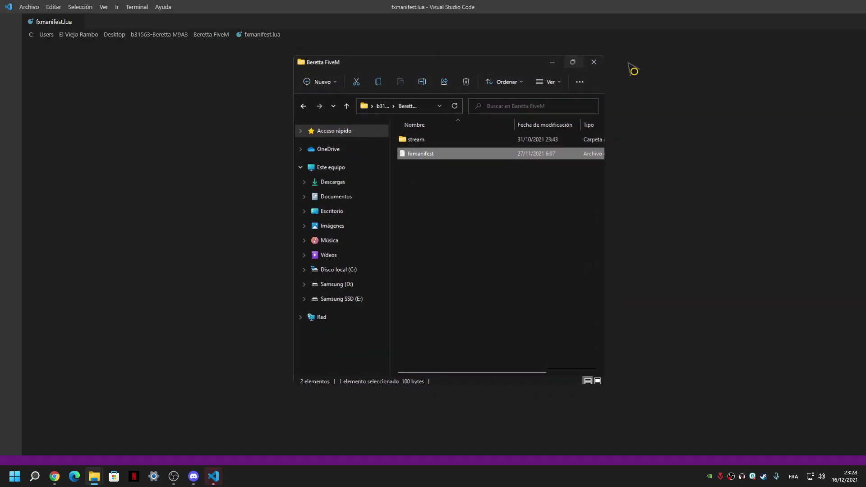
pyautogui.click(808, 6)
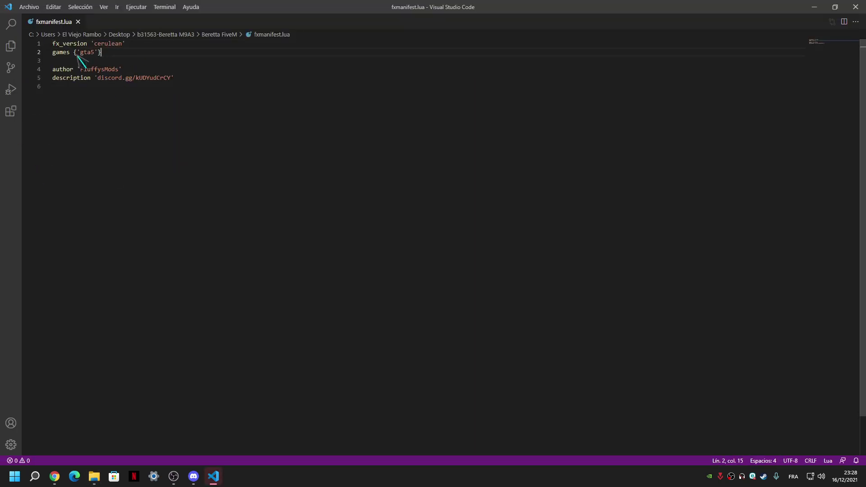
pyautogui.moveTo(102, 53); pyautogui.dragTo(52, 43)
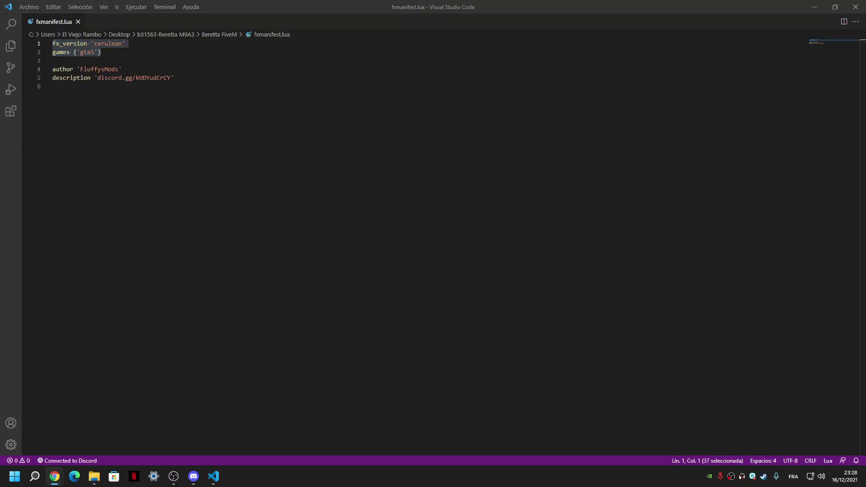
pyautogui.moveTo(0, 177); pyautogui.dragTo(148, 0)
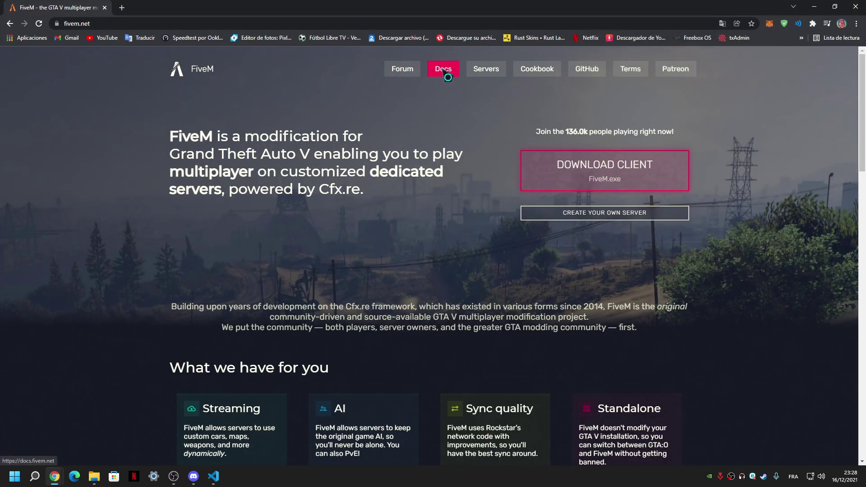
# Step: Open the FiveM Docs Resource manifest page and select its example
pyautogui.click(444, 70)
pyautogui.click(516, 249)
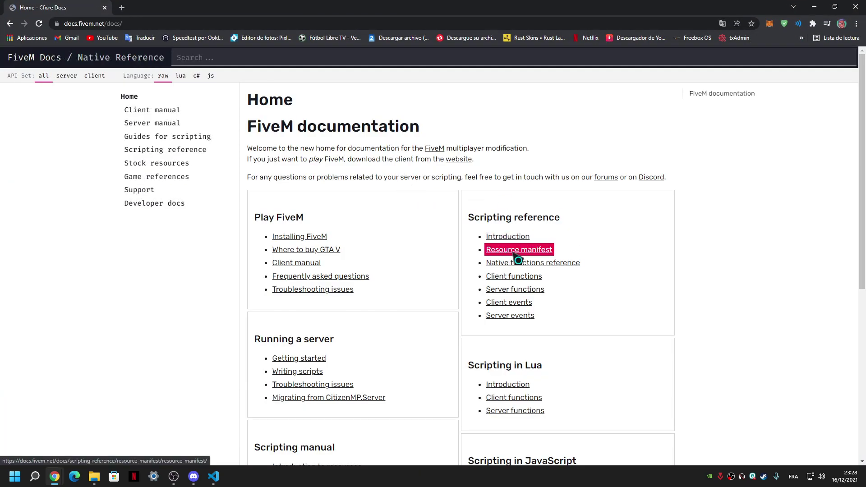
pyautogui.scroll(-2, 294, 242)
pyautogui.moveTo(347, 185); pyautogui.dragTo(259, 178)
# Step: Close Chrome, the fxmanifest tab and VS Code, center the armas window, and relaunch Visual Studio Code
pyautogui.click(105, 8)
pyautogui.click(102, 53)
pyautogui.click(77, 21)
pyautogui.click(855, 7)
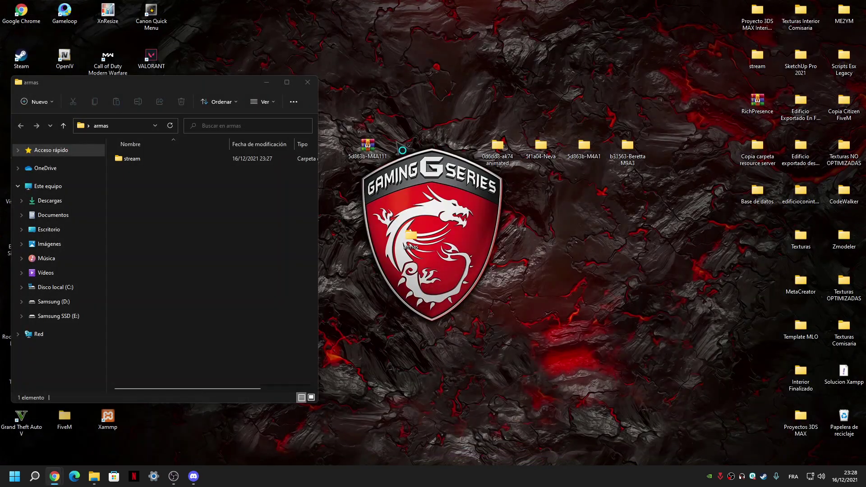
pyautogui.doubleClick(627, 148)
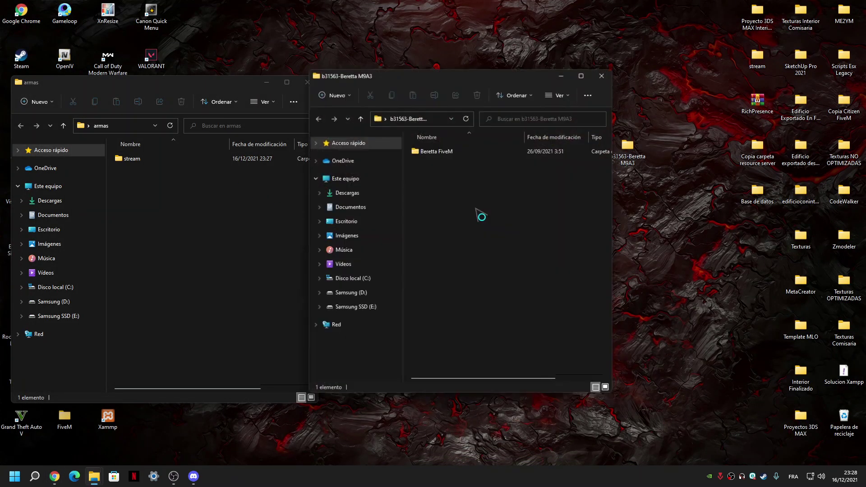
pyautogui.click(583, 74)
pyautogui.click(855, 5)
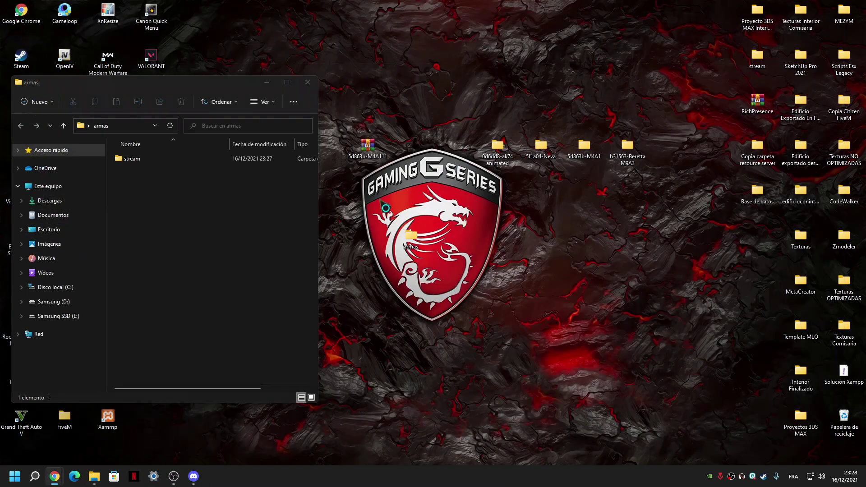
pyautogui.moveTo(212, 85); pyautogui.dragTo(454, 86)
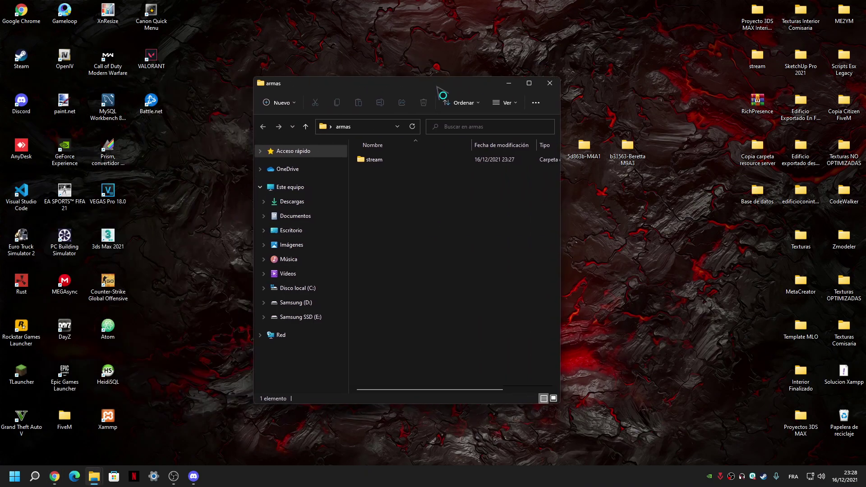
pyautogui.doubleClick(22, 198)
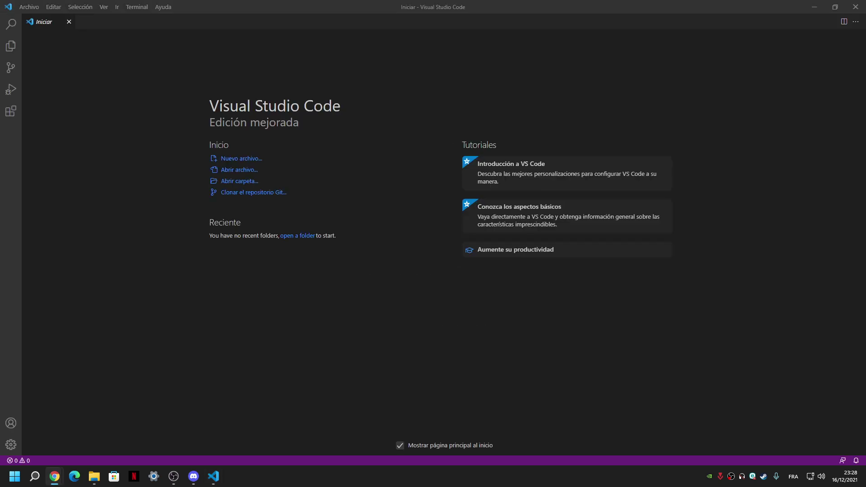
# Step: Create a new untitled file with Lua language mode
pyautogui.click(237, 158)
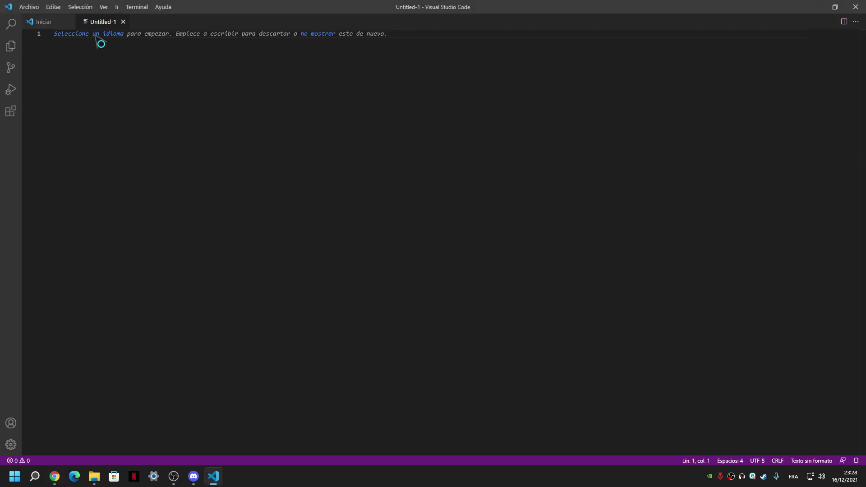
pyautogui.hotkey('ctrl', 'k')
pyautogui.write('m')
pyautogui.write('lua')
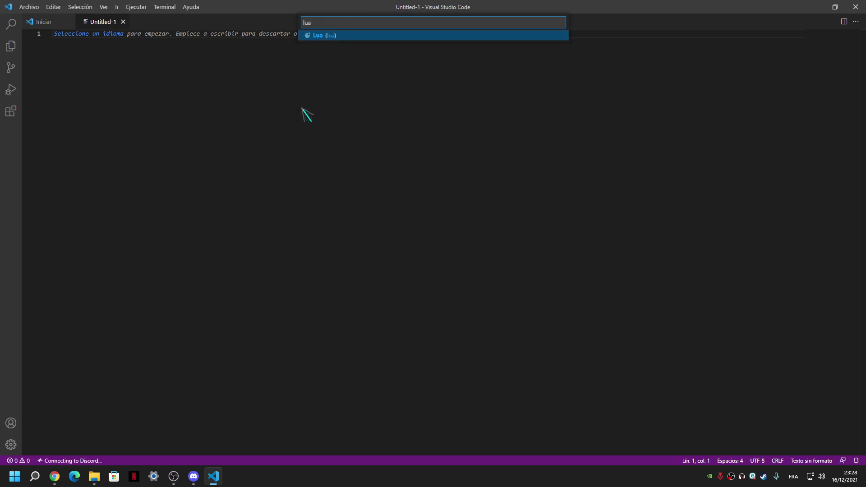
pyautogui.click(340, 35)
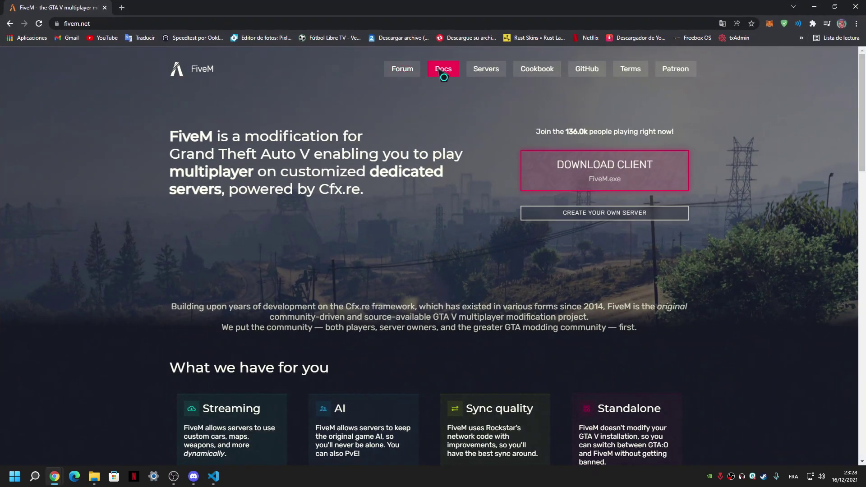
# Step: Paste the docs example header with fx_version 'cerulean' and games { 'rdr3', 'gta5' } into the file
pyautogui.click(443, 69)
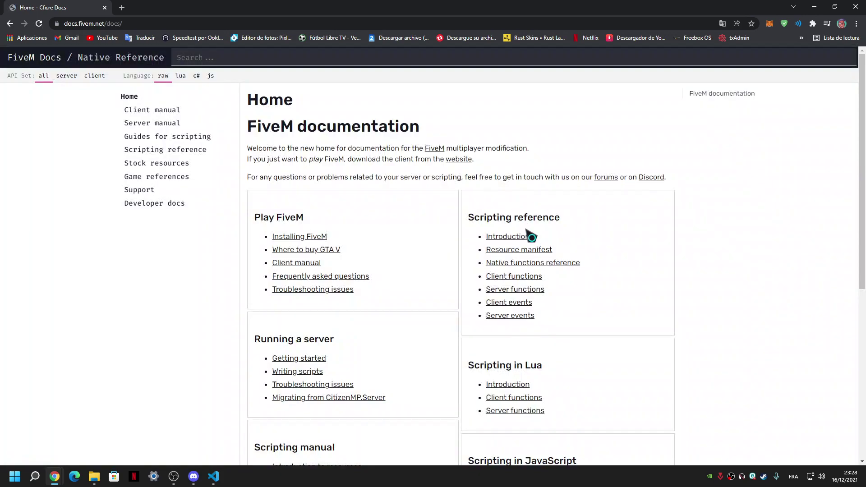
pyautogui.click(510, 251)
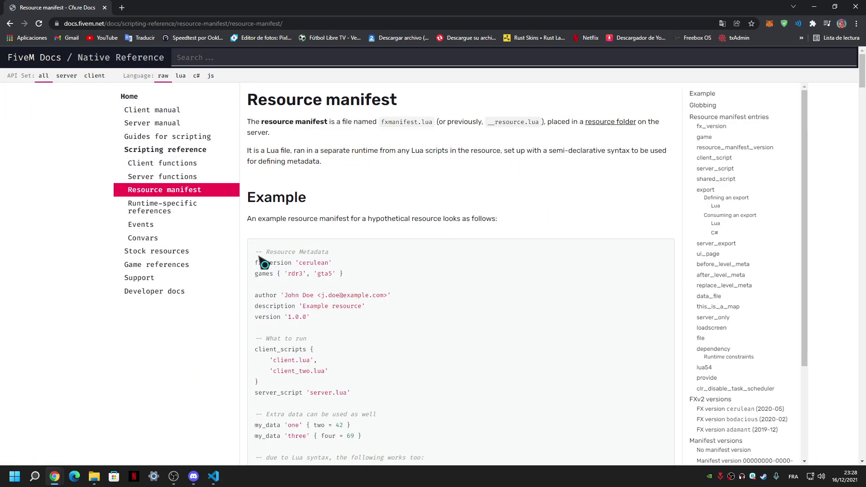
pyautogui.moveTo(254, 252); pyautogui.dragTo(348, 273)
pyautogui.hotkey('ctrl', 'c')
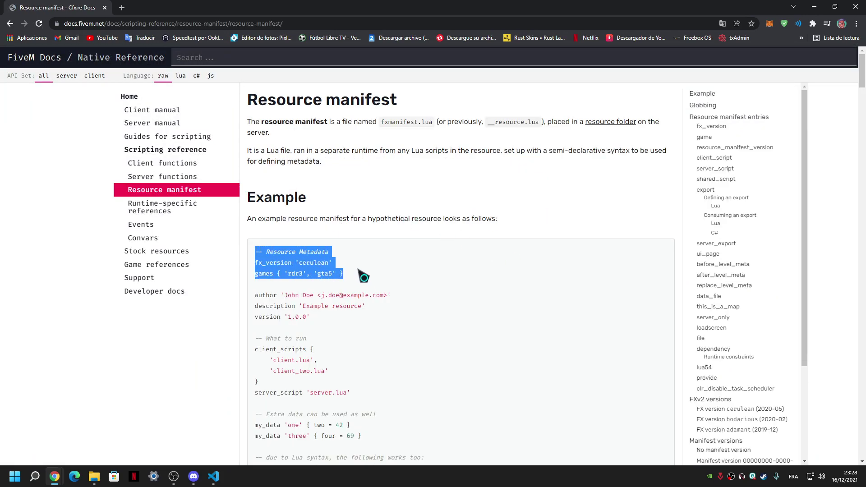
pyautogui.click(813, 7)
pyautogui.click(94, 37)
pyautogui.hotkey('ctrl', 'v')
pyautogui.moveTo(121, 35); pyautogui.dragTo(94, 34)
# Step: Change the header comment to '-- Resource Armas'
pyautogui.press('BackSpace')
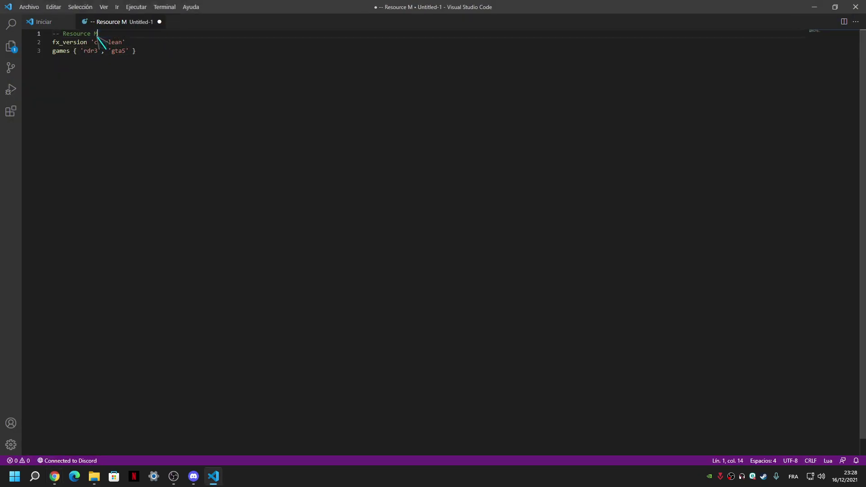
pyautogui.press('BackSpace')
pyautogui.write('rmas')
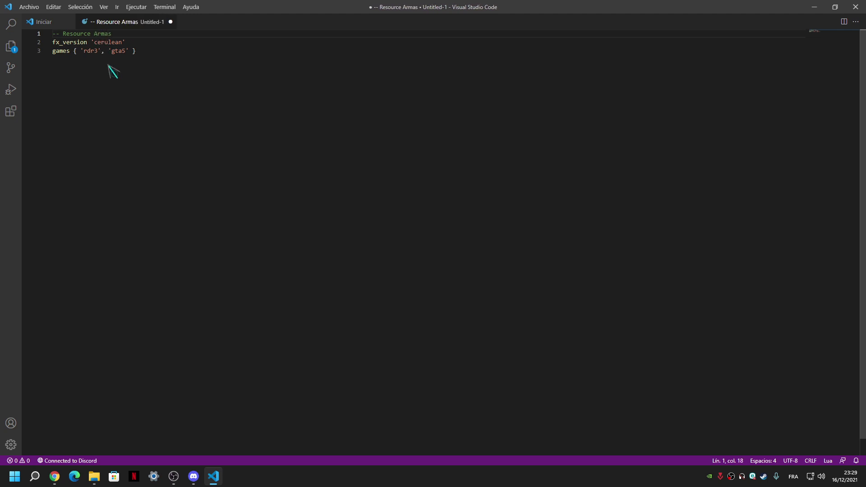
pyautogui.hotkey('ctrl', 's')
pyautogui.click(416, 6)
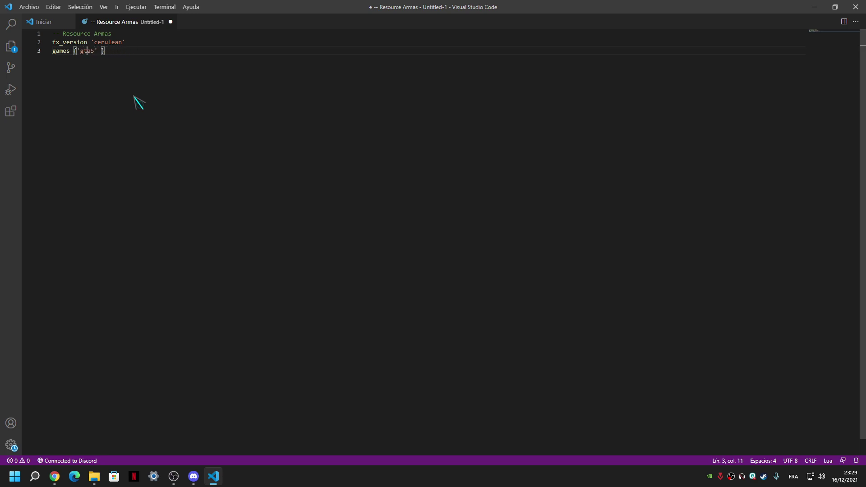
# Step: Save the file as fxmanifest in the desktop armas folder
pyautogui.hotkey('ctrl', 's')
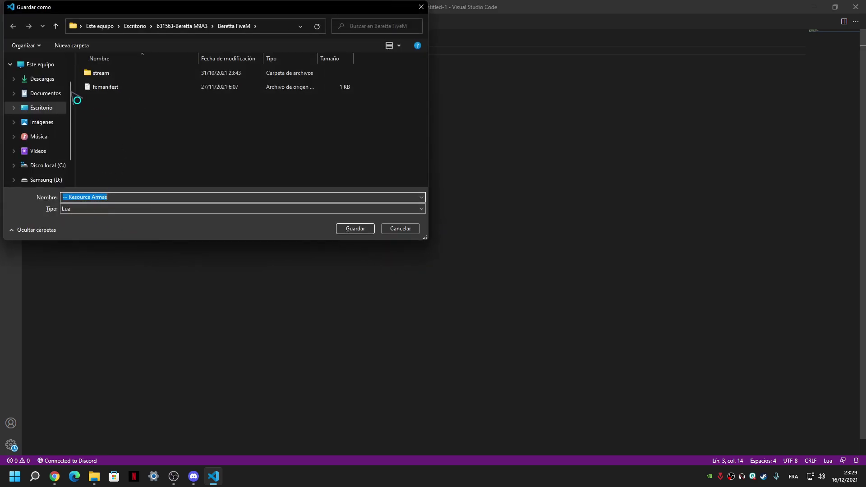
pyautogui.click(42, 110)
pyautogui.scroll(-4, 163, 122)
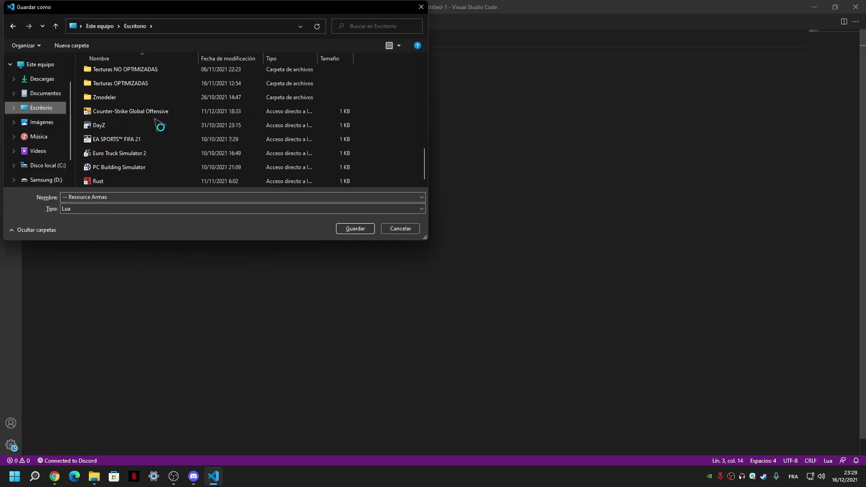
pyautogui.scroll(7, 162, 130)
pyautogui.doubleClick(105, 118)
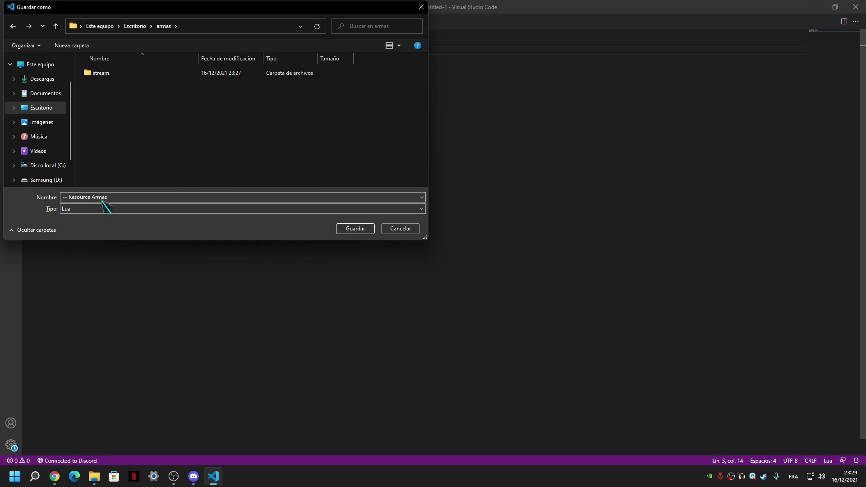
pyautogui.click(132, 197)
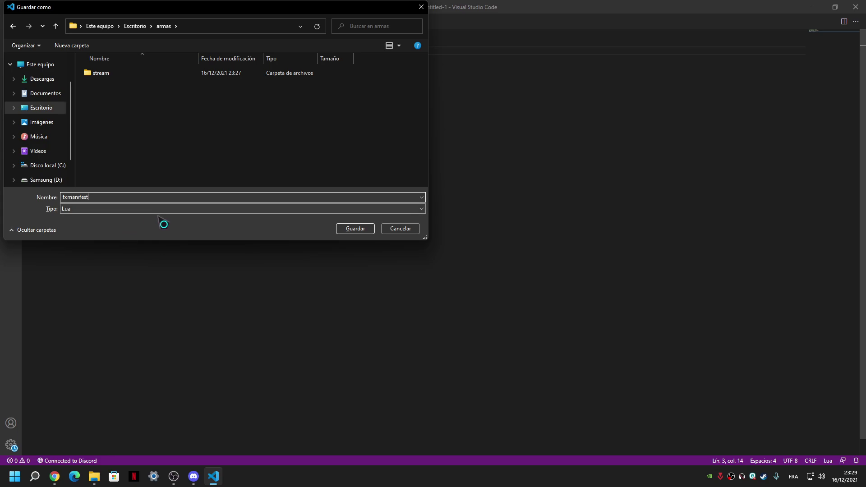
pyautogui.click(356, 229)
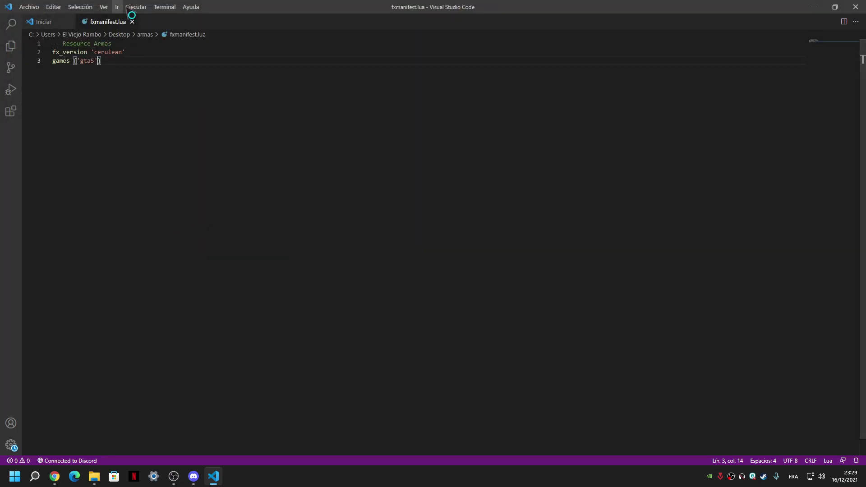
# Step: Close the saved manifest and VS Code, then open the empty armas stream folder
pyautogui.click(130, 21)
pyautogui.click(855, 7)
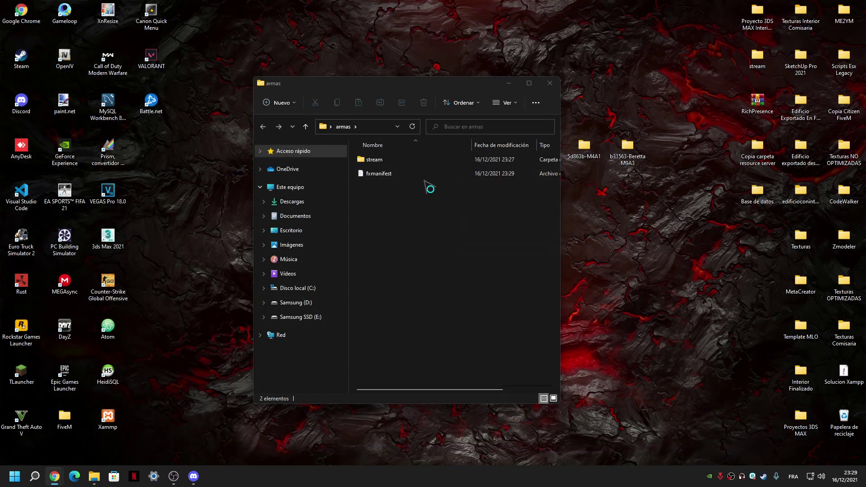
pyautogui.moveTo(295, 161); pyautogui.dragTo(191, 51)
pyautogui.doubleClick(194, 131)
# Step: Move the ten assault-rifle files from the ak74 folder into stream and close ak74
pyautogui.doubleClick(498, 147)
pyautogui.moveTo(311, 68); pyautogui.dragTo(646, 54)
pyautogui.moveTo(597, 299); pyautogui.dragTo(271, 242)
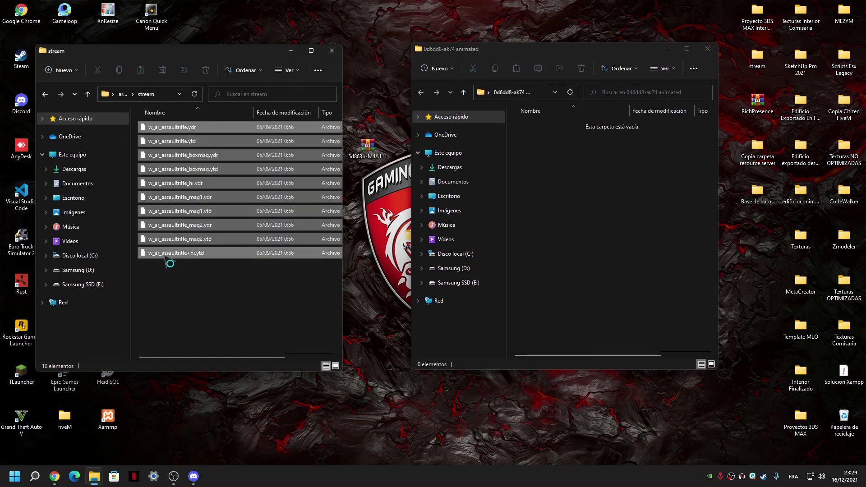
pyautogui.click(687, 48)
pyautogui.click(858, 7)
pyautogui.doubleClick(498, 146)
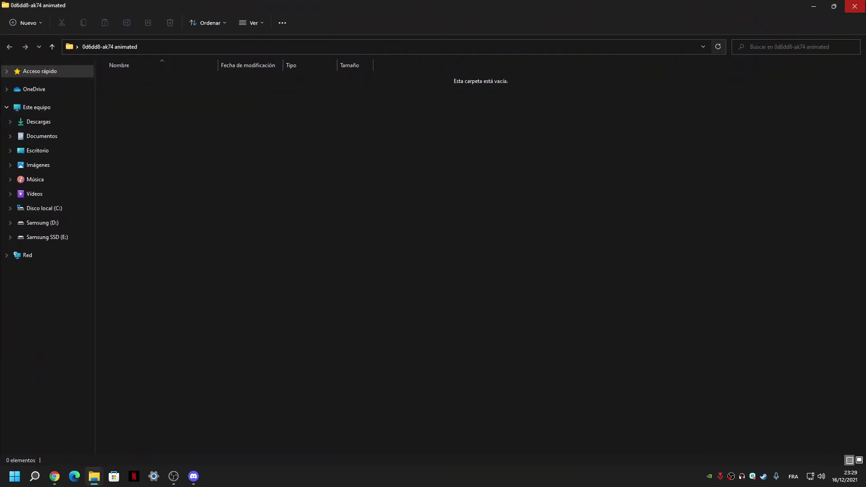
pyautogui.click(855, 6)
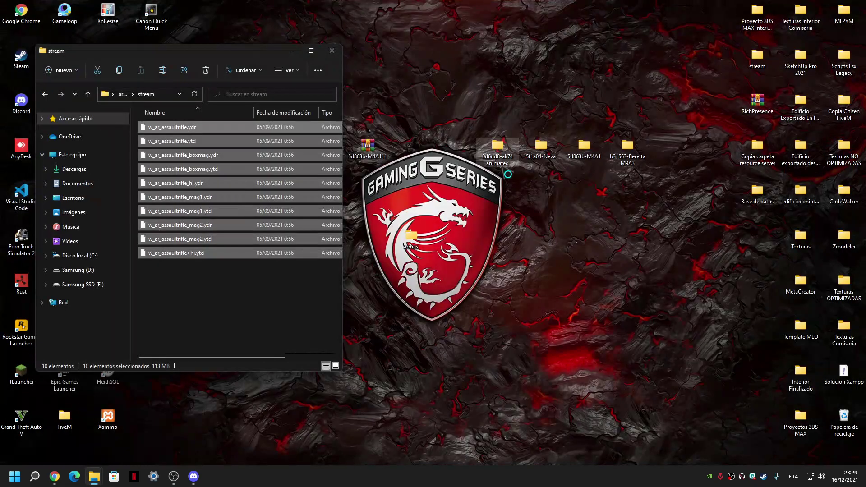
# Step: Move the seven 5f1a04-Neva carbine-rifle files into stream and close the Neva window
pyautogui.doubleClick(524, 153)
pyautogui.doubleClick(539, 9)
pyautogui.moveTo(585, 257); pyautogui.dragTo(234, 299)
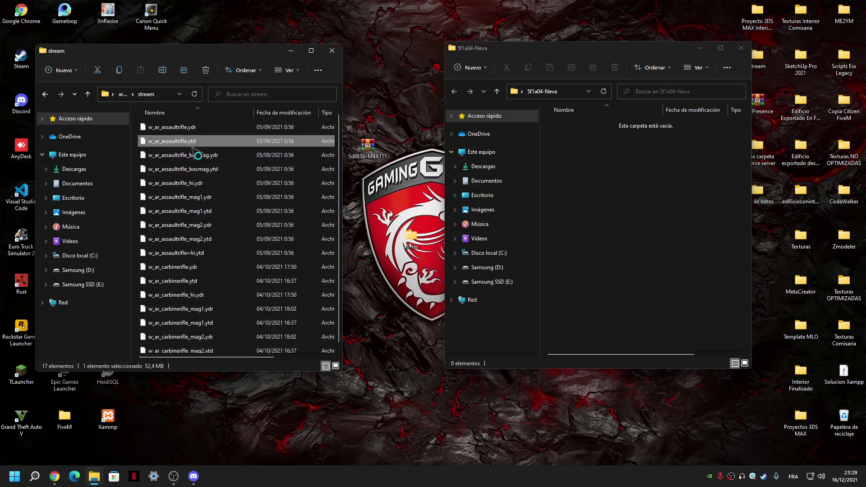
pyautogui.click(190, 297)
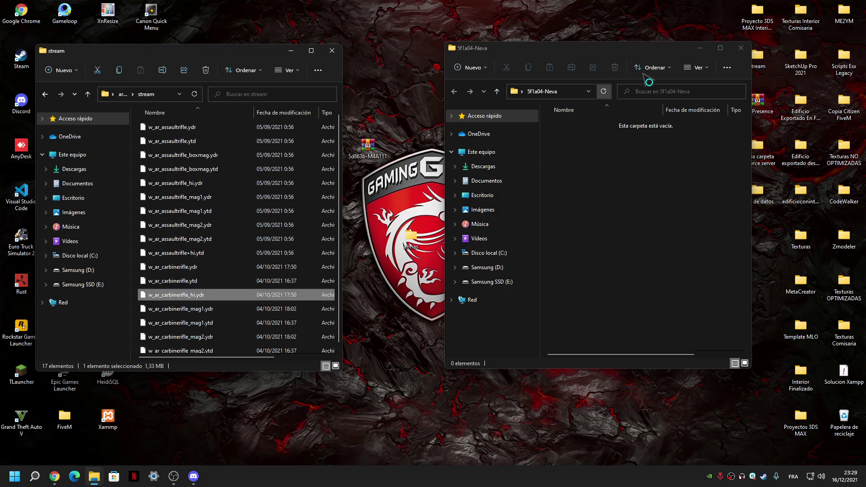
pyautogui.click(741, 48)
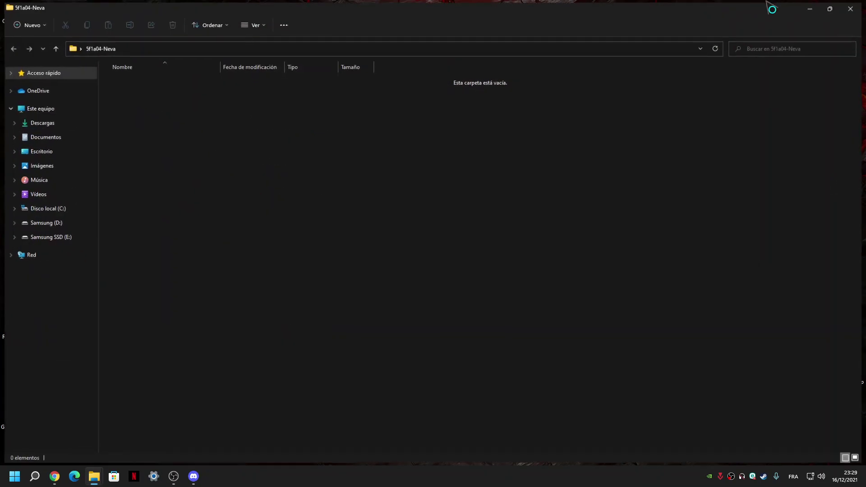
# Step: Open the 5d863b-M4A1 desktop folder and look over its files
pyautogui.click(854, 6)
pyautogui.moveTo(578, 148)
pyautogui.mouseDown()
pyautogui.moveTo(569, 168)
pyautogui.moveTo(575, 147)
pyautogui.mouseUp()
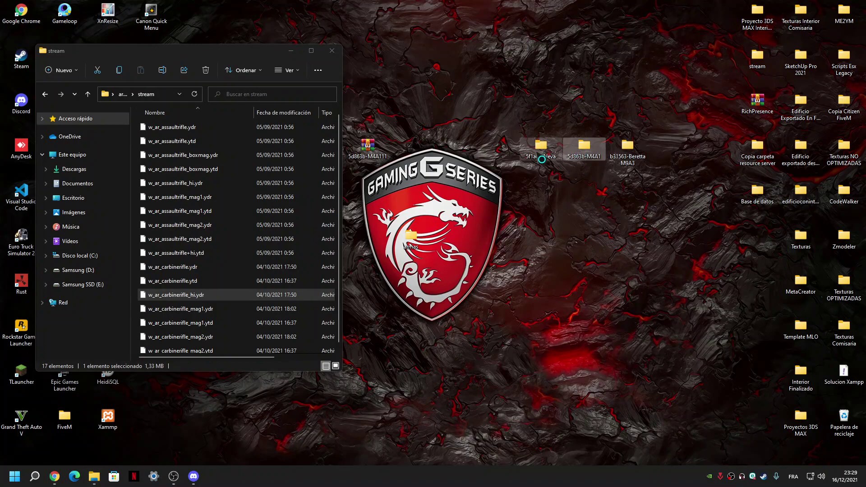
pyautogui.doubleClick(581, 149)
pyautogui.click(149, 164)
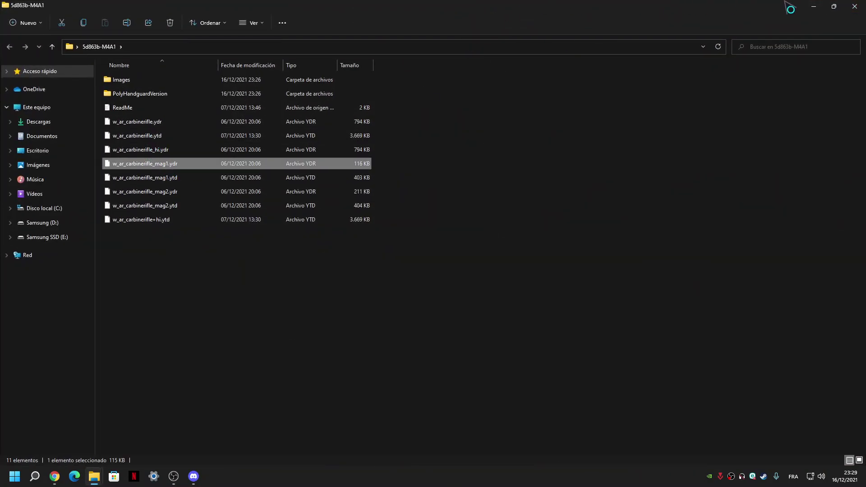
# Step: Glance at the M4A1 Images folder, then open b31563-Beretta M9A3 > Beretta FiveM > stream
pyautogui.doubleClick(158, 81)
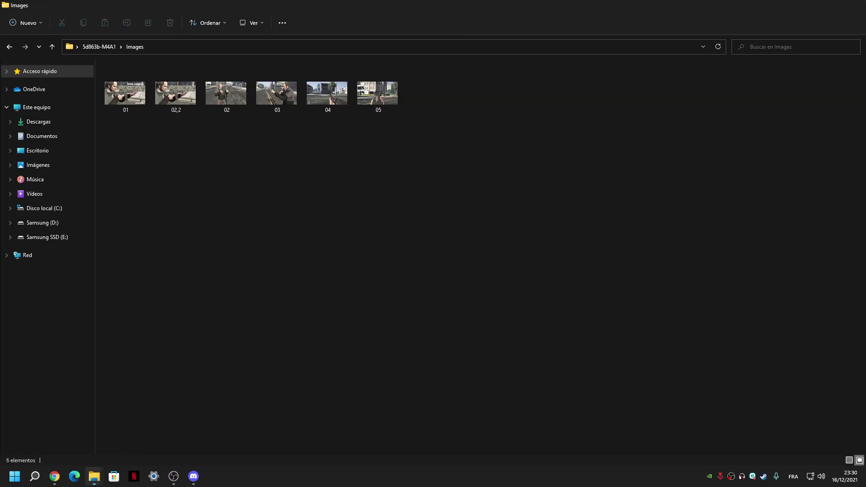
pyautogui.click(855, 6)
pyautogui.doubleClick(629, 168)
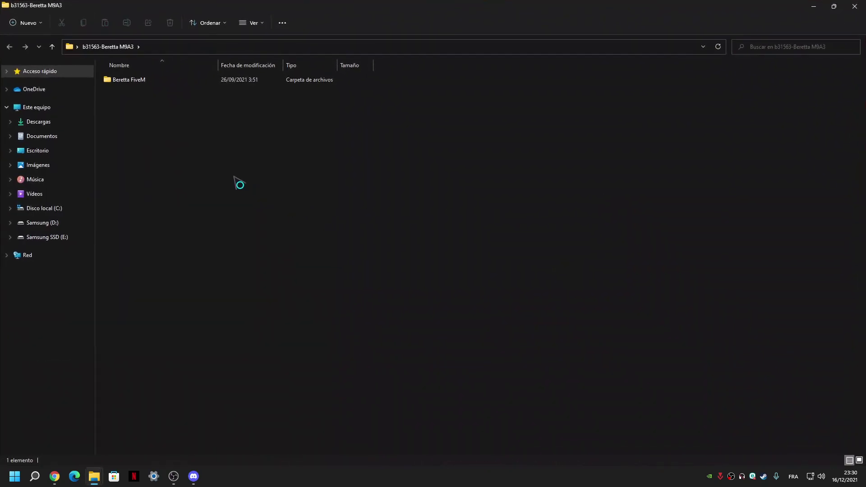
pyautogui.doubleClick(164, 89)
pyautogui.doubleClick(130, 85)
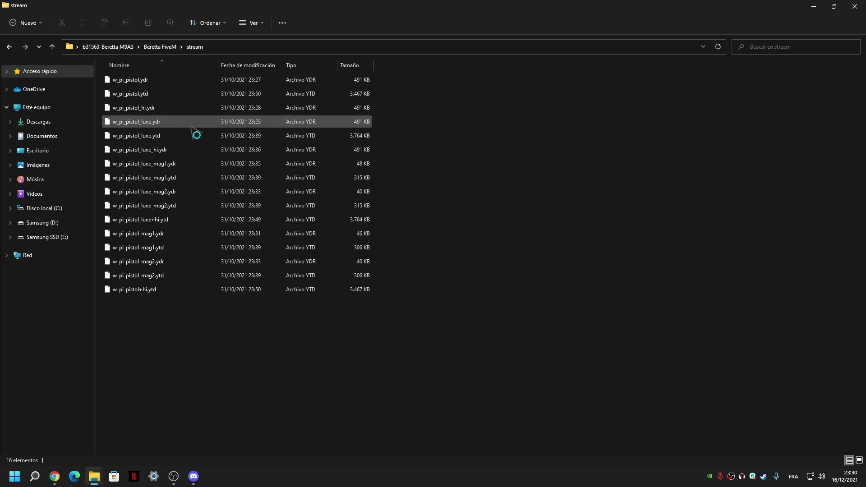
pyautogui.doubleClick(458, 7)
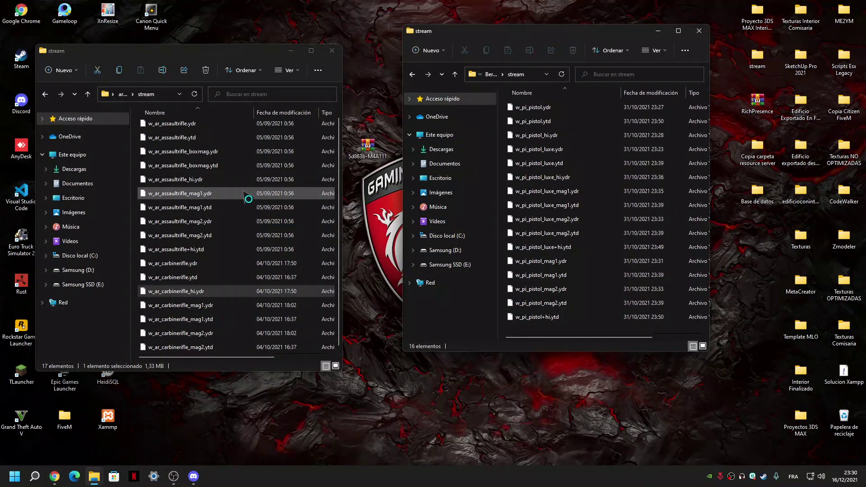
# Step: Move all sixteen Beretta pistol files into armas's stream, then delete the Beretta M9A3 folder
pyautogui.moveTo(501, 104); pyautogui.dragTo(623, 373)
pyautogui.moveTo(547, 107); pyautogui.dragTo(138, 154)
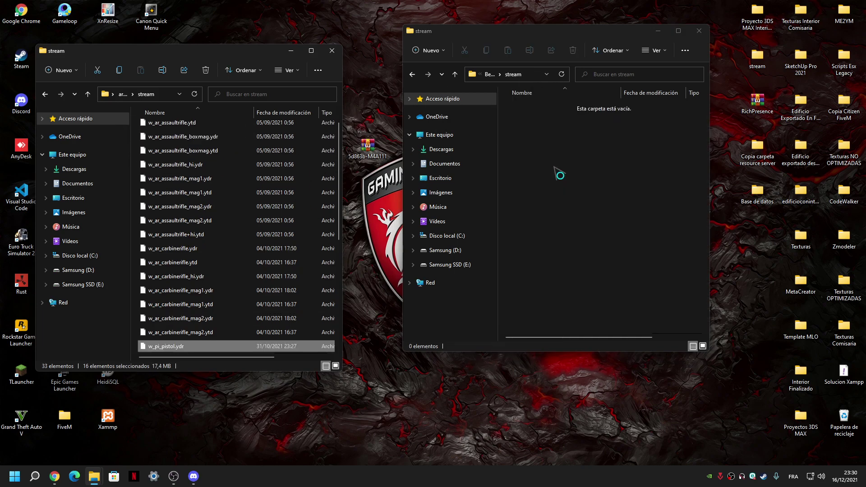
pyautogui.click(678, 31)
pyautogui.click(856, 6)
pyautogui.click(628, 151)
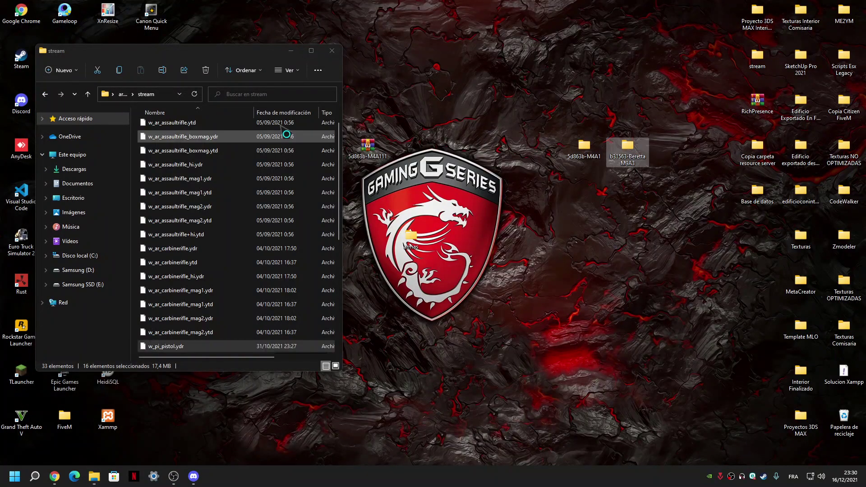
pyautogui.press('Delete')
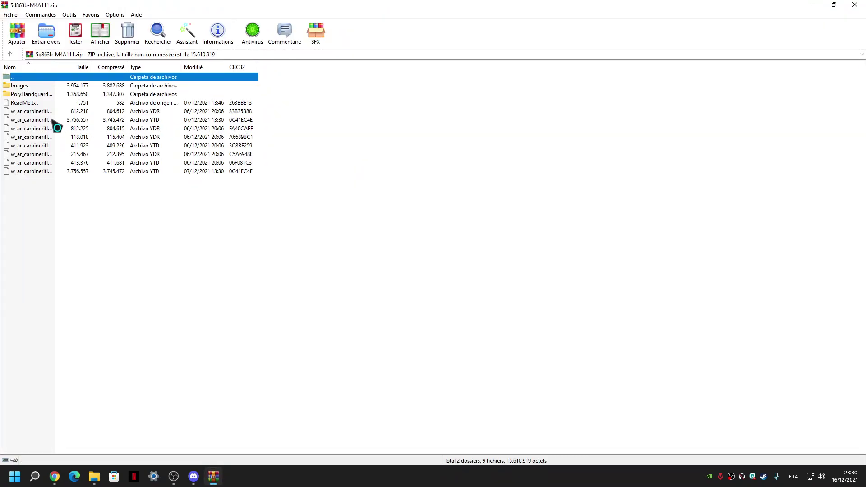
# Step: View the M4A1 archive's Images\01.jpg preview in WinRAR, then close Photos and WinRAR
pyautogui.click(44, 120)
pyautogui.doubleClick(52, 86)
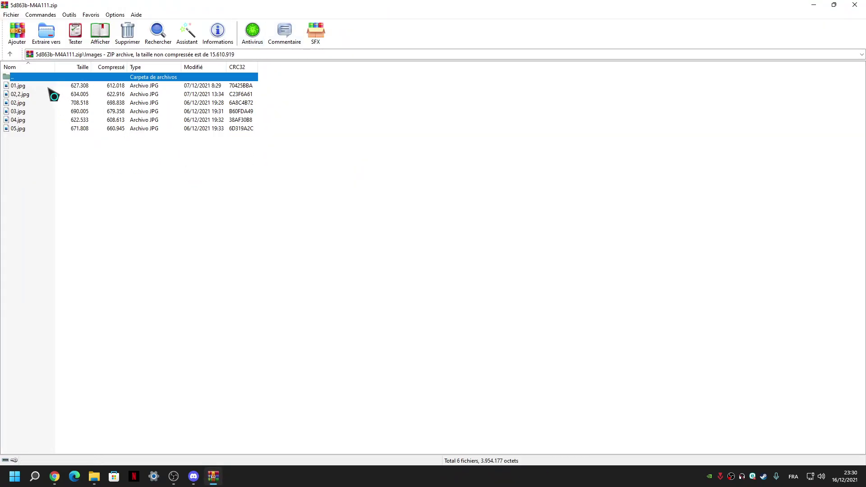
pyautogui.doubleClick(47, 86)
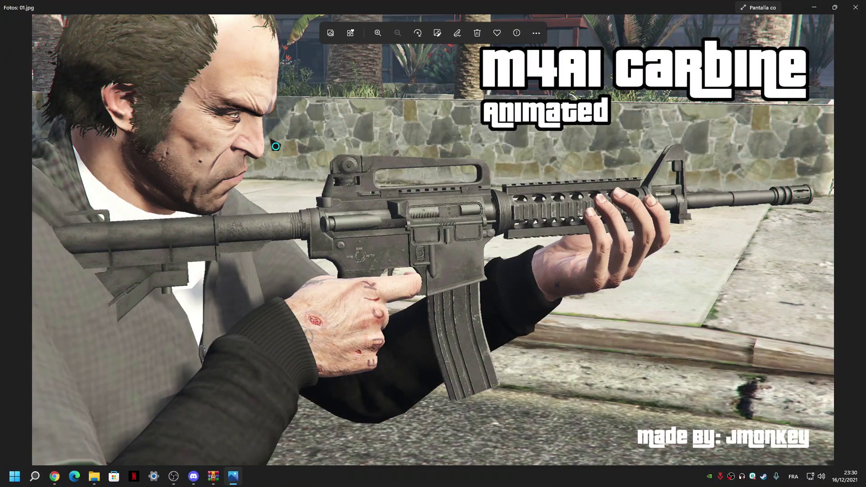
pyautogui.click(862, 3)
pyautogui.click(862, 3)
# Step: Delete the 5d863b-M4A111.zip archive from the desktop
pyautogui.click(377, 148)
pyautogui.press('Delete')
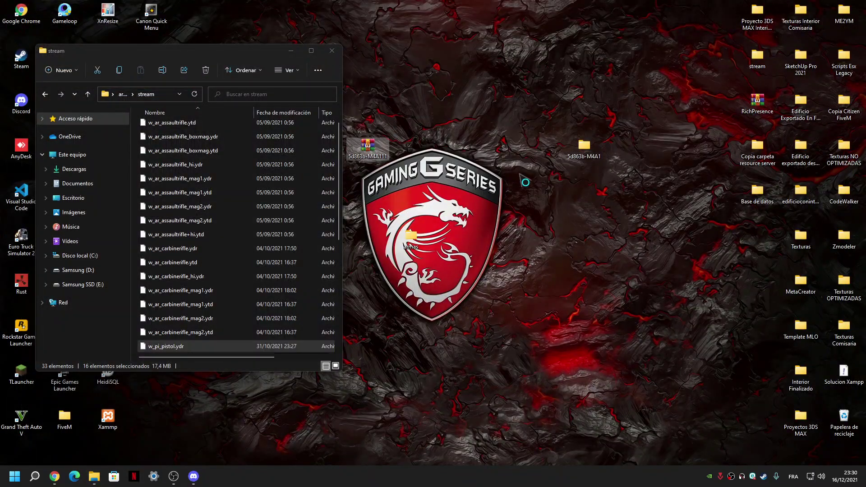
pyautogui.moveTo(268, 57); pyautogui.dragTo(432, 92)
# Step: Reveal the desktop and move the armas folder up near the top centre
pyautogui.press('super+Up')
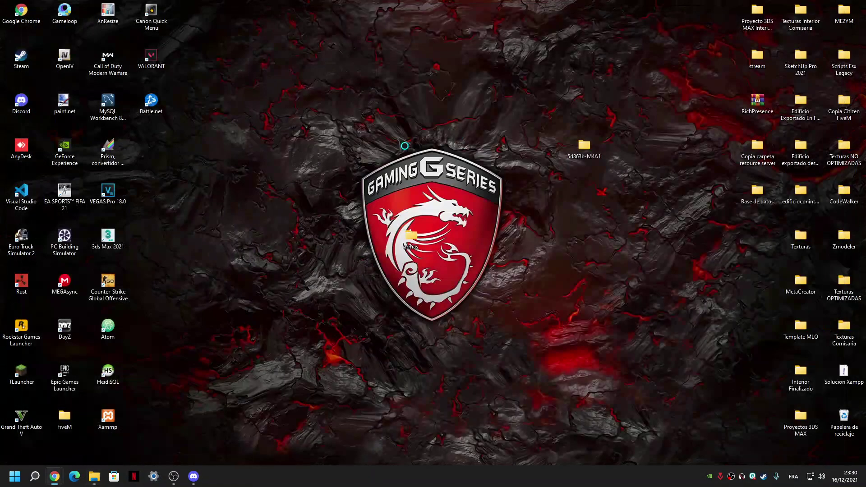
pyautogui.moveTo(411, 236); pyautogui.dragTo(404, 100)
pyautogui.rightClick(405, 102)
pyautogui.click(173, 348)
# Step: Run the Xampp shortcut with Ejecutar como administrador
pyautogui.rightClick(106, 422)
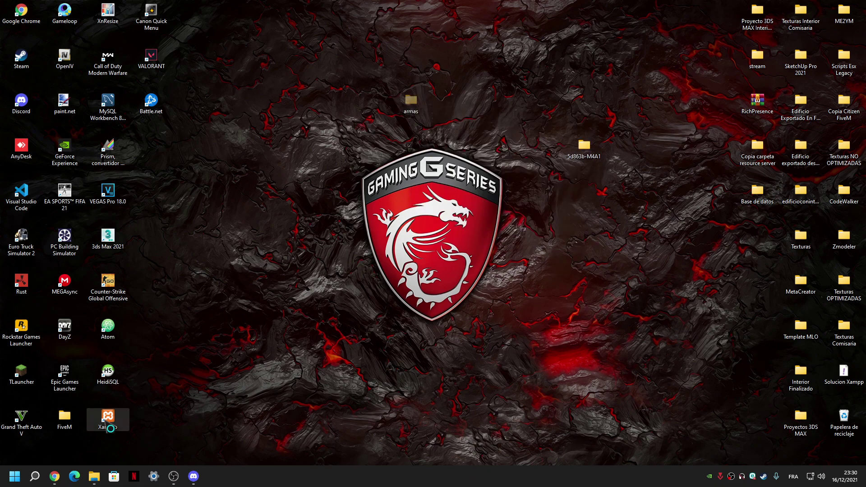
pyautogui.click(165, 334)
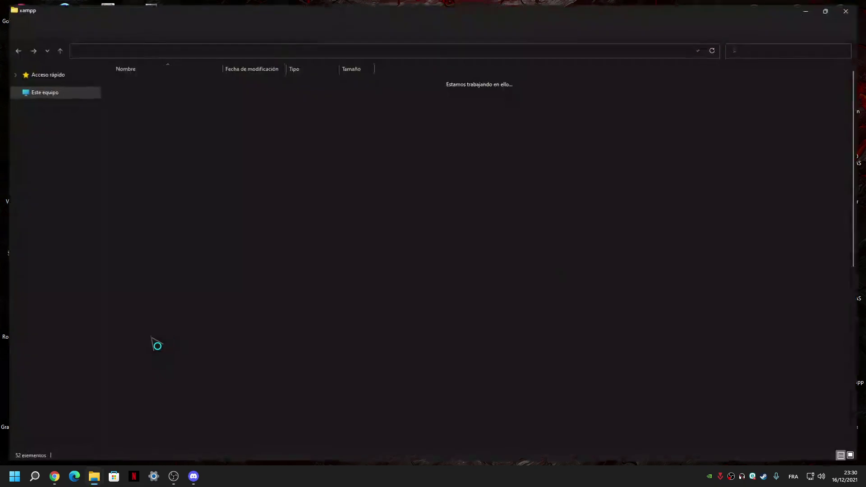
pyautogui.rightClick(111, 422)
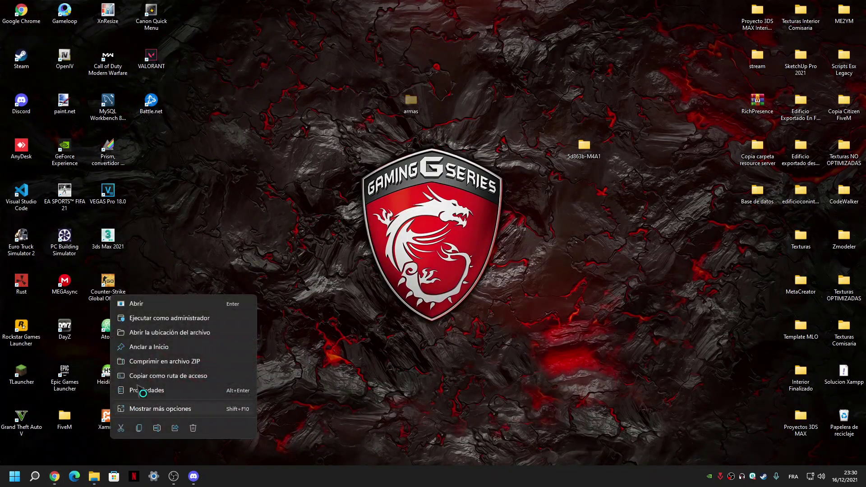
pyautogui.click(162, 321)
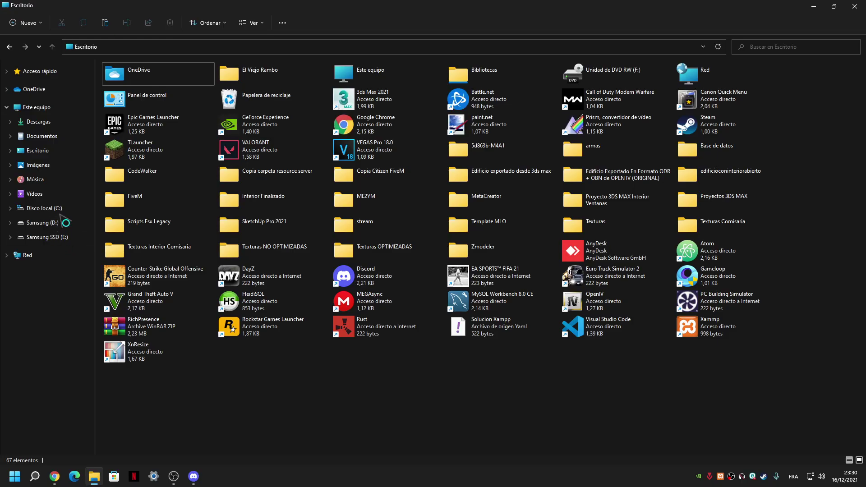
# Step: Create a folder named [Armas] in D:\MalandrosRP\server-data\resources
pyautogui.click(91, 221)
pyautogui.doubleClick(149, 108)
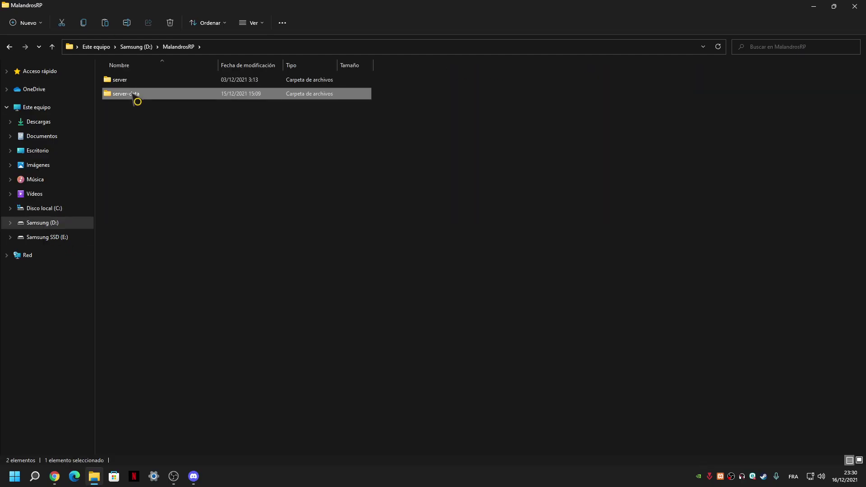
pyautogui.doubleClick(136, 96)
pyautogui.doubleClick(134, 82)
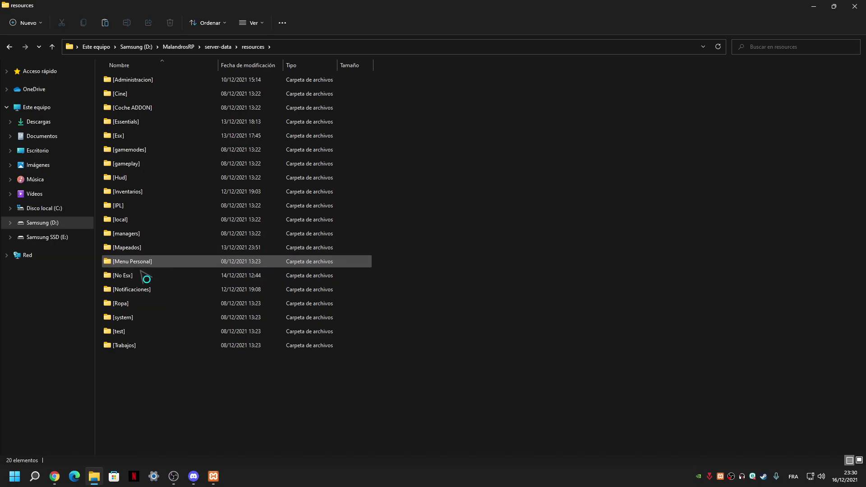
pyautogui.rightClick(159, 396)
pyautogui.moveTo(196, 321)
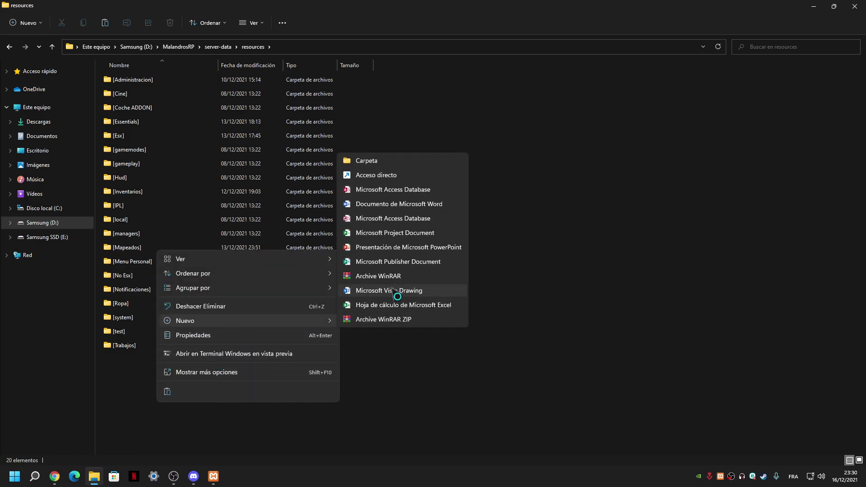
pyautogui.click(366, 161)
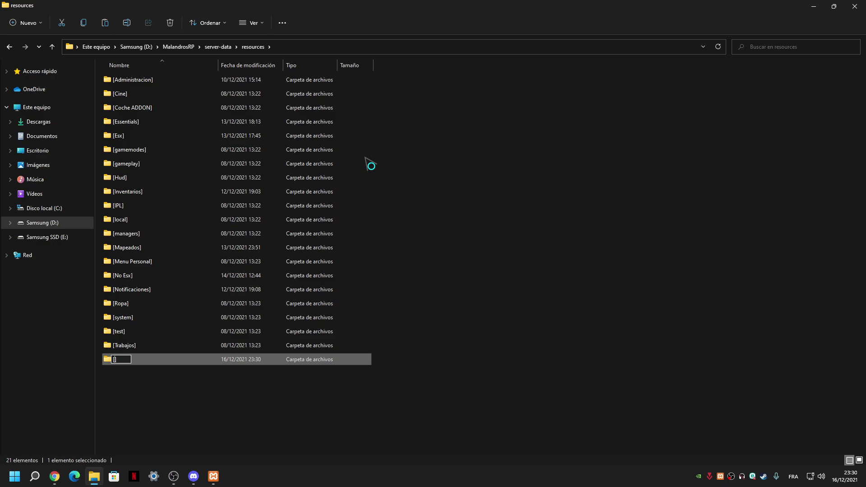
pyautogui.write('[Armas]')
pyautogui.press('Return')
pyautogui.press('Return')
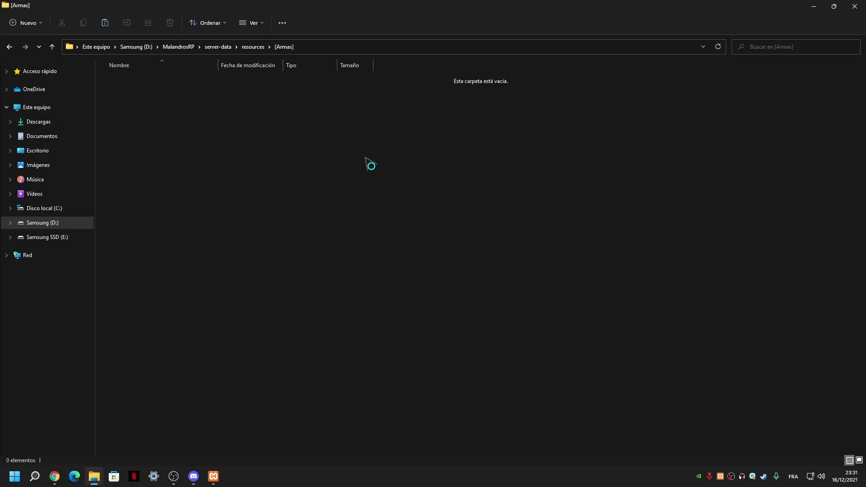
# Step: Paste the armas folder into [Armas] and check its stream weapon files
pyautogui.hotkey('ctrl', 'v')
pyautogui.doubleClick(156, 82)
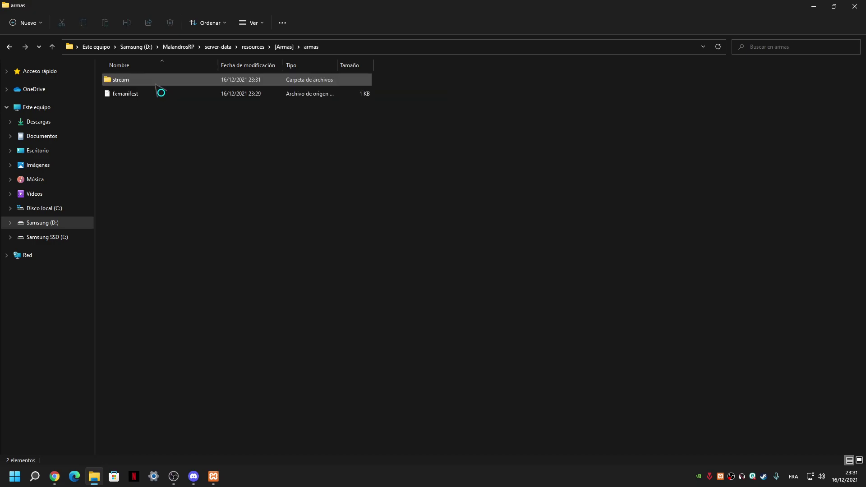
pyautogui.doubleClick(131, 81)
pyautogui.scroll(-2, 311, 275)
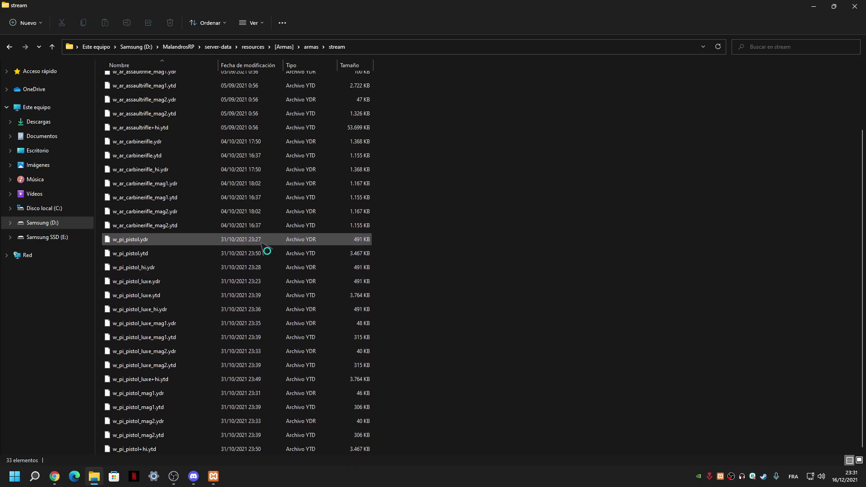
pyautogui.scroll(2, 377, 199)
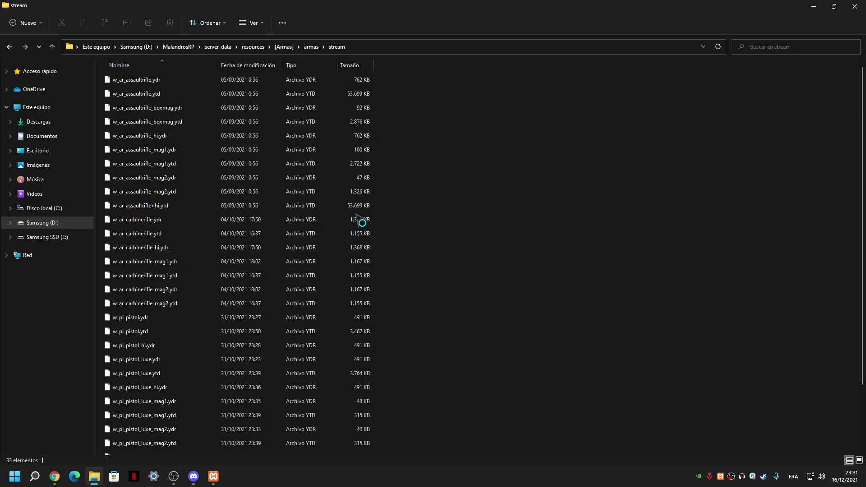
pyautogui.moveTo(100, 78); pyautogui.dragTo(326, 458)
pyautogui.scroll(-2, 319, 281)
pyautogui.scroll(2, 319, 280)
# Step: Navigate back up to server-data and select the resources.cfg file
pyautogui.click(306, 51)
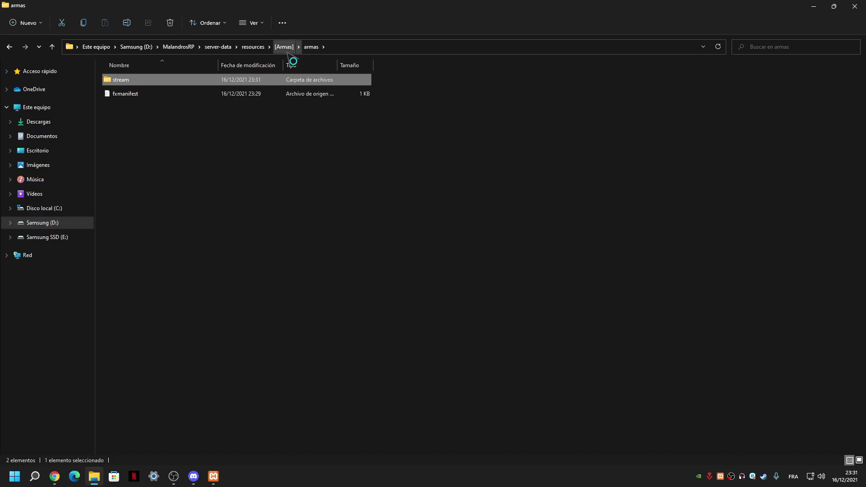
pyautogui.click(285, 48)
pyautogui.rightClick(158, 92)
pyautogui.click(199, 93)
pyautogui.click(253, 47)
pyautogui.click(217, 46)
pyautogui.click(130, 109)
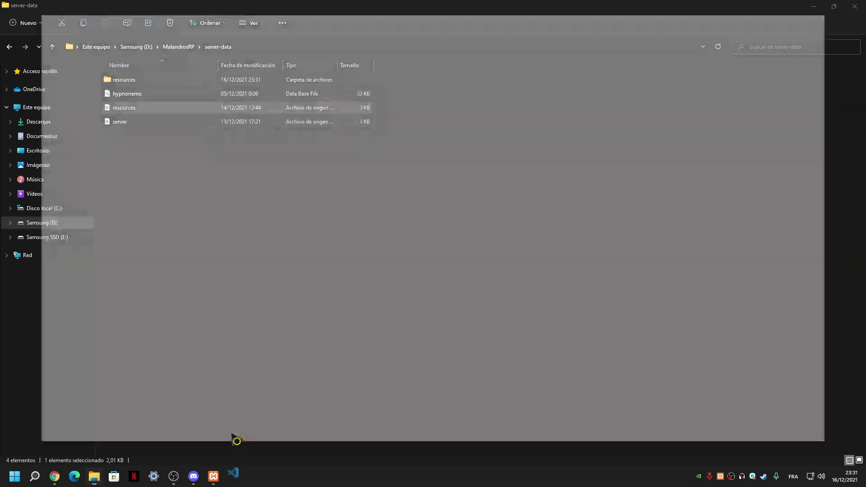
# Step: Start MySQL in XAMPP and scroll to the end of resources.cfg in VS Code
pyautogui.click(214, 476)
pyautogui.click(412, 206)
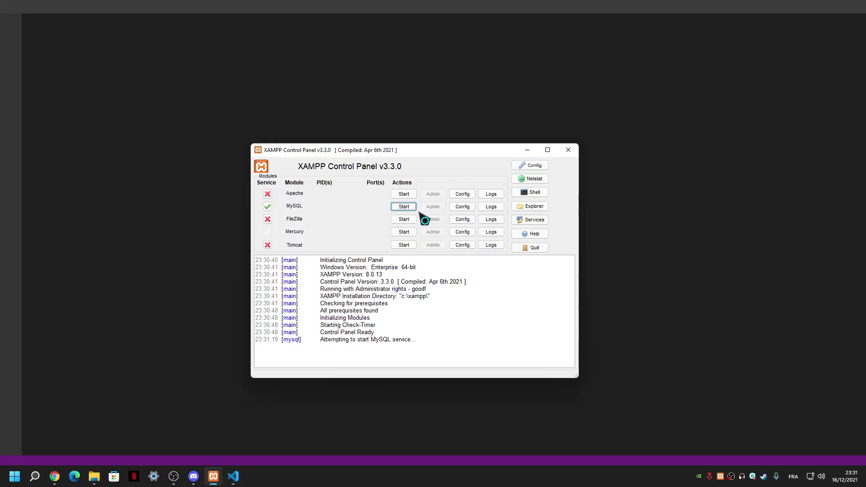
pyautogui.click(155, 140)
pyautogui.scroll(-15, 203, 194)
pyautogui.scroll(-5, 205, 195)
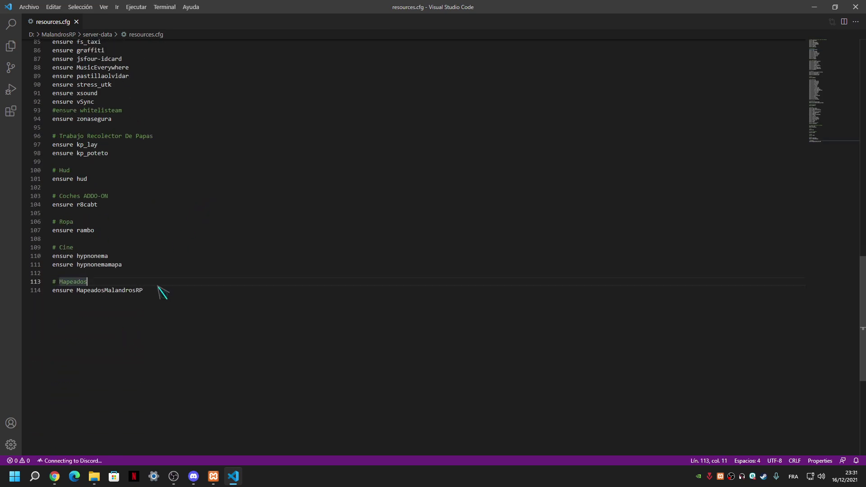
# Step: Append a '# Armas' section with an ensure line to resources.cfg and save it
pyautogui.press('Return')
pyautogui.press('Return')
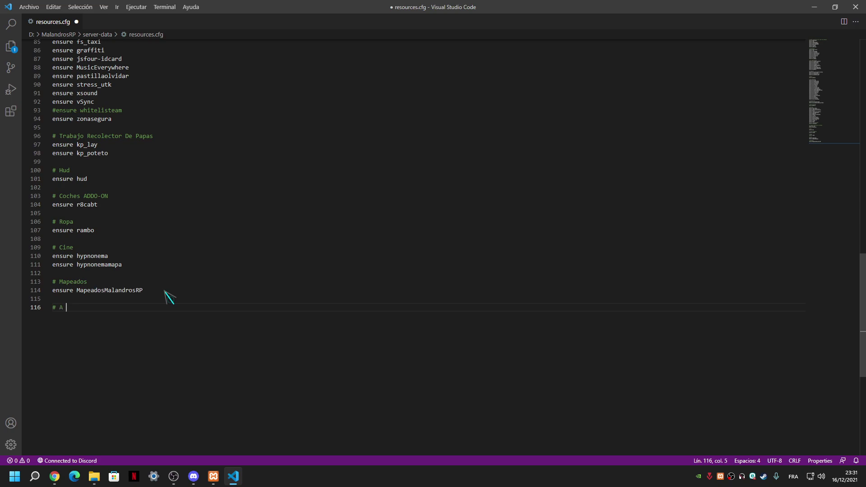
pyautogui.write('# Armas')
pyautogui.press('Return')
pyautogui.write('ensure')
pyautogui.hotkey('ctrl', 's')
pyautogui.scroll(20, 226, 277)
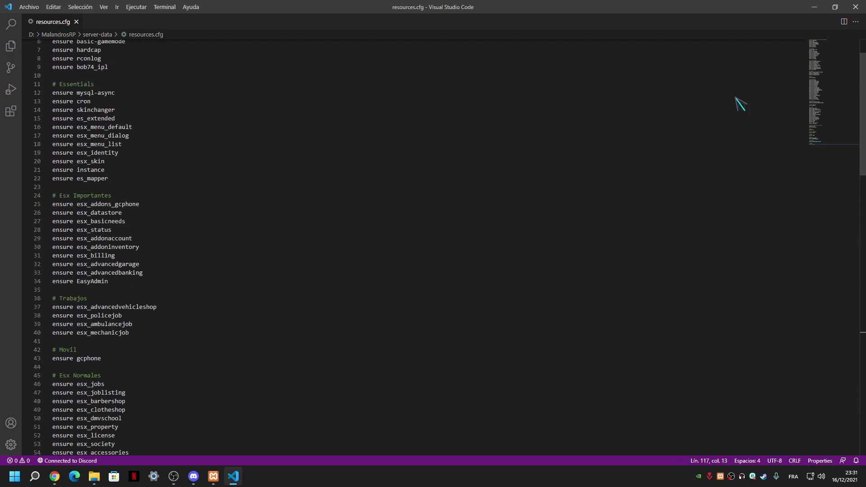
pyautogui.click(835, 8)
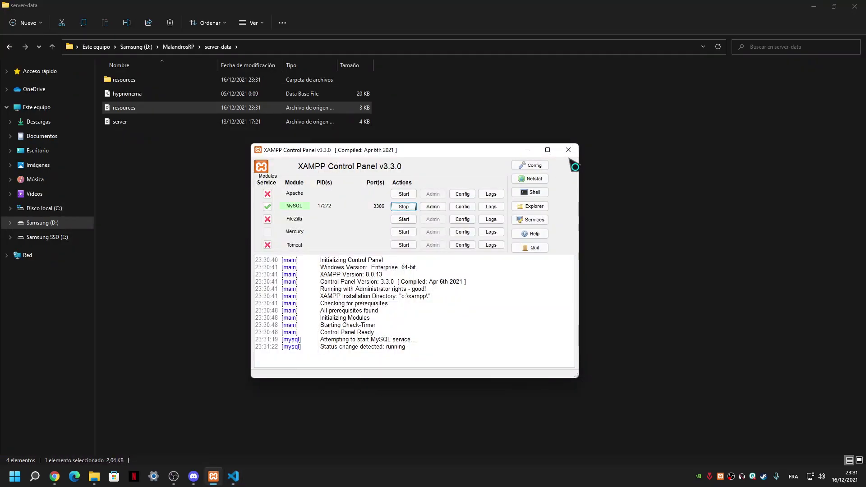
# Step: Close XAMPP, minimize server-data and move the 5d863b-M4A1 folder to the right column
pyautogui.click(568, 150)
pyautogui.click(813, 7)
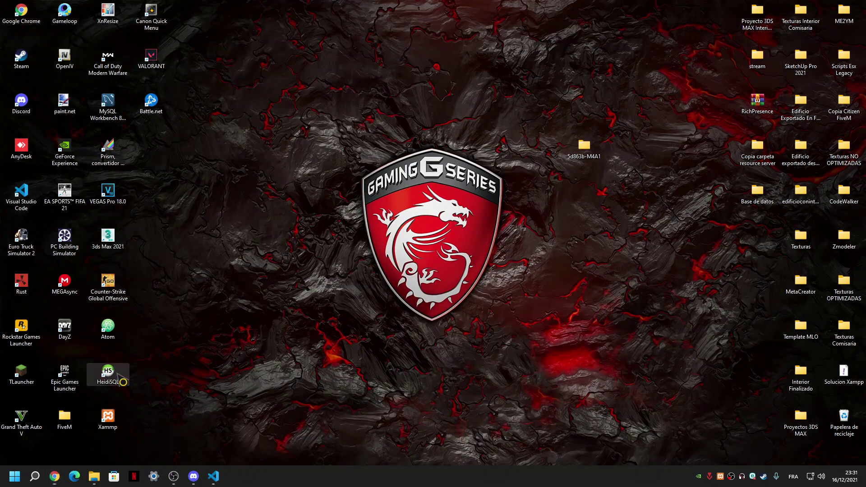
pyautogui.moveTo(584, 147); pyautogui.dragTo(757, 236)
# Step: Open the ServidoresRP session in HeidiSQL, refresh the tree and view addon_account's rows
pyautogui.click(226, 205)
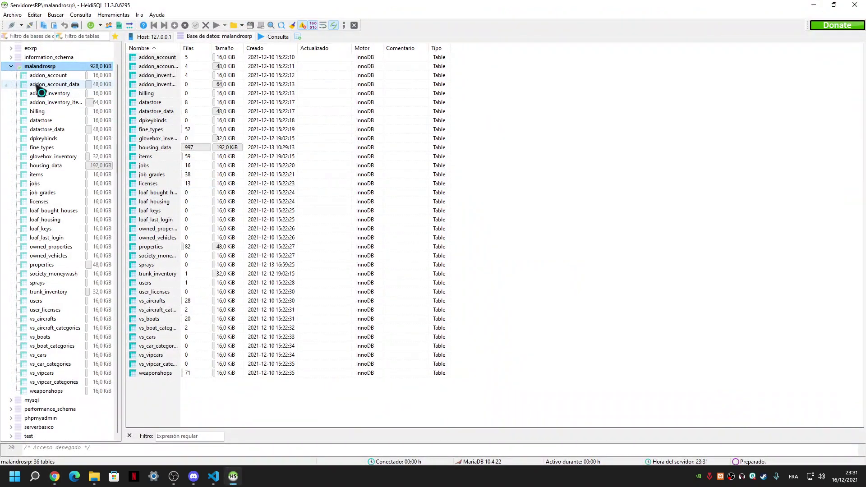
pyautogui.click(40, 76)
pyautogui.rightClick(38, 78)
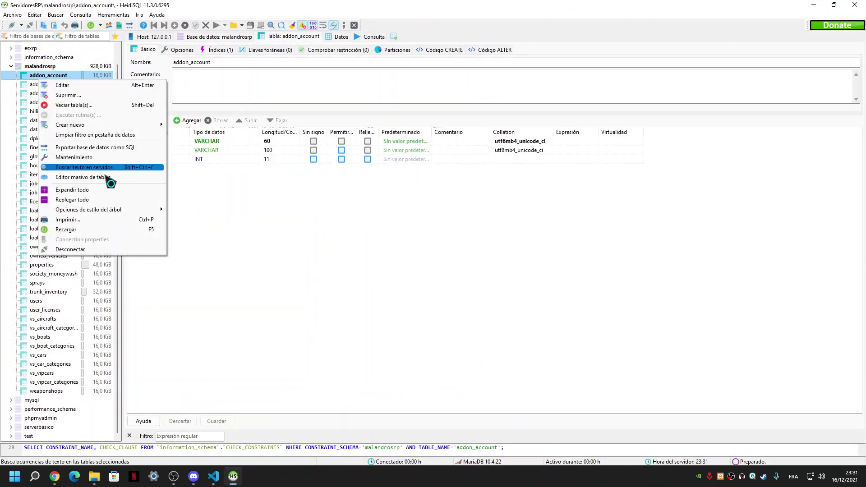
pyautogui.click(44, 229)
pyautogui.click(337, 37)
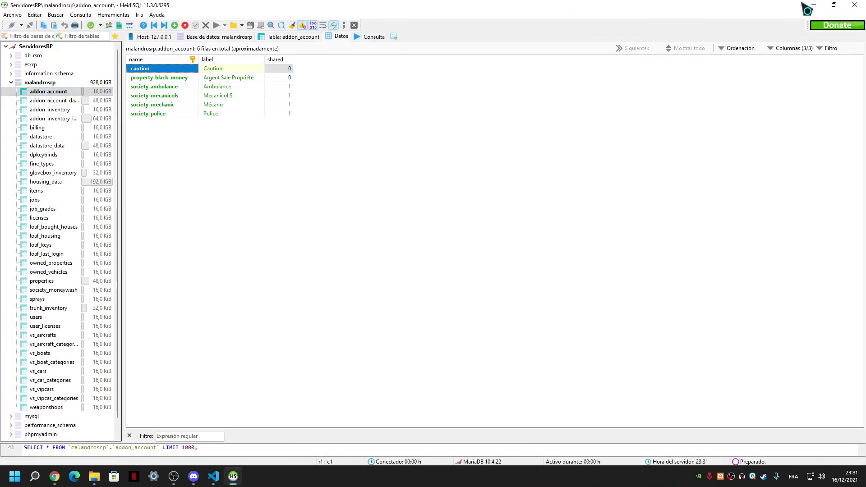
pyautogui.click(810, 4)
pyautogui.click(96, 477)
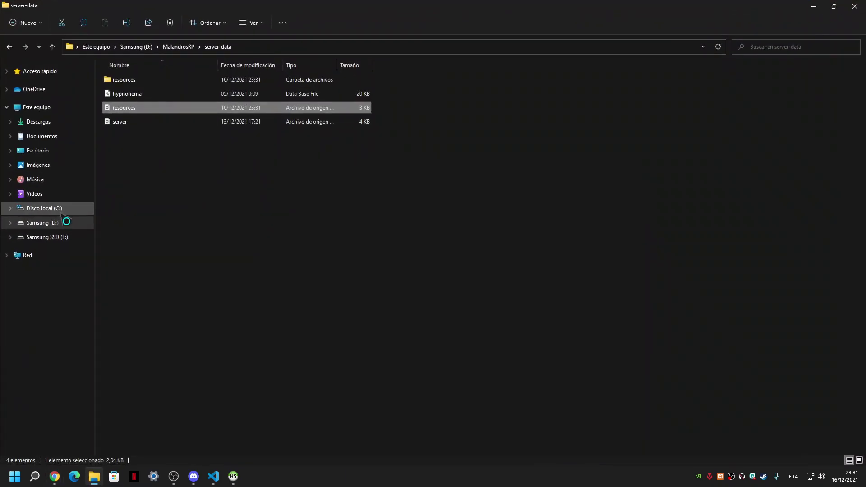
# Step: Launch the FiveM server by running run_server from MalandrosRP\server
pyautogui.click(178, 47)
pyautogui.doubleClick(129, 79)
pyautogui.scroll(-20, 175, 126)
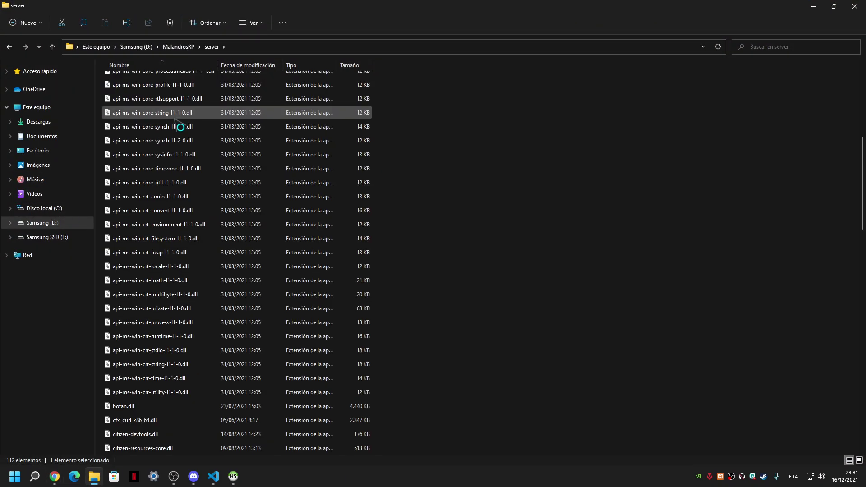
pyautogui.click(128, 201)
pyautogui.doubleClick(131, 211)
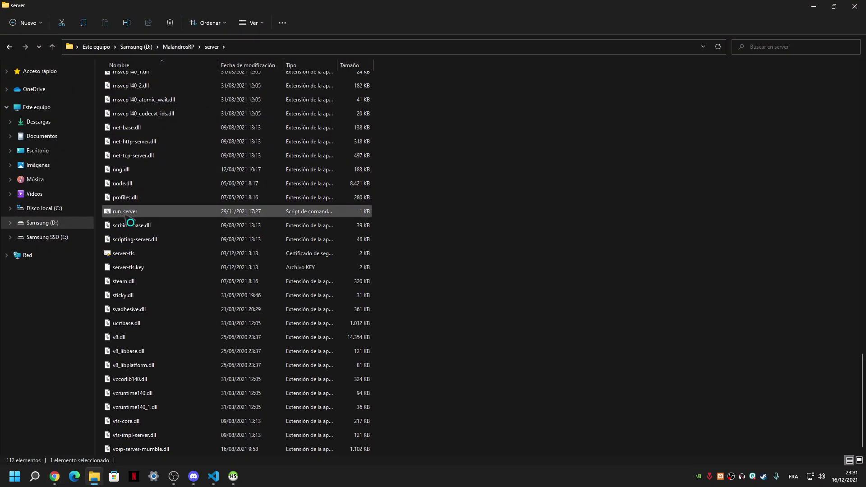
pyautogui.moveTo(322, 96); pyautogui.dragTo(337, 100)
pyautogui.click(360, 139)
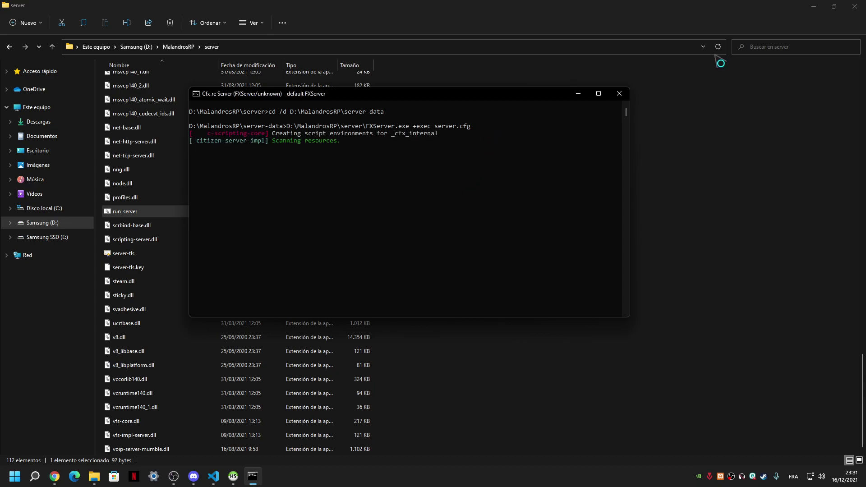
pyautogui.click(814, 6)
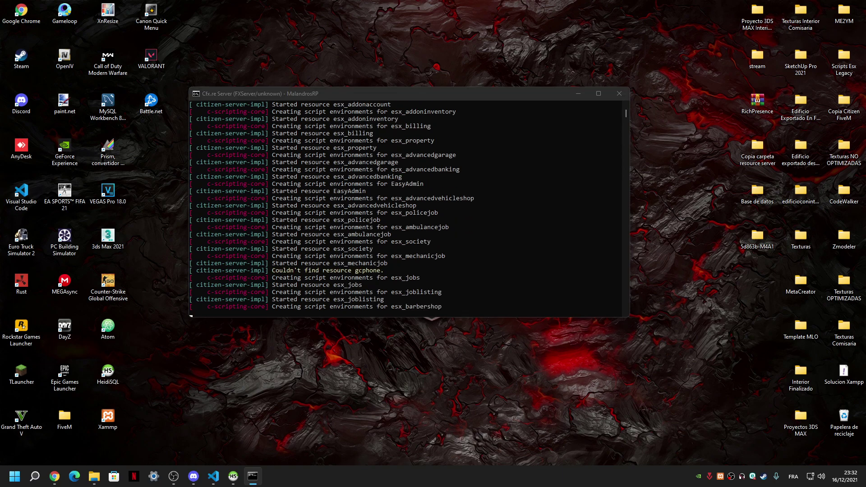
# Step: Browse GTA5-Mods.com's ARMAS category to page 2 of weapon mods
pyautogui.click(54, 476)
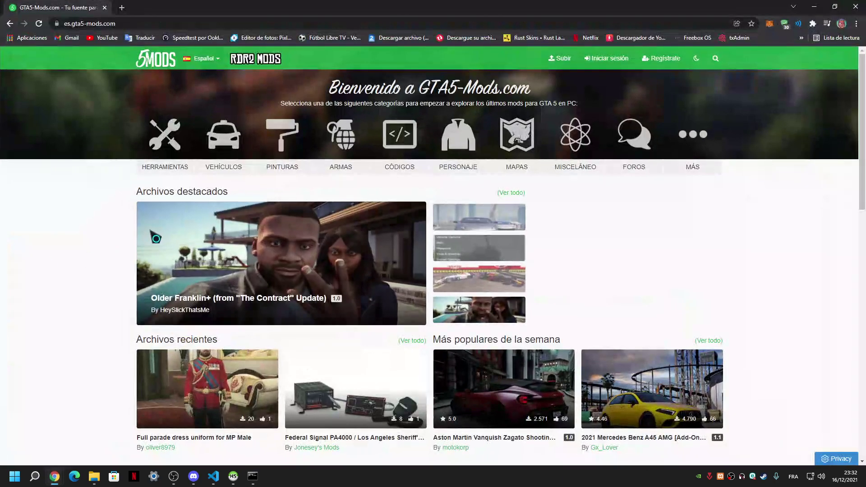
pyautogui.scroll(-4, 274, 218)
pyautogui.scroll(4, 274, 219)
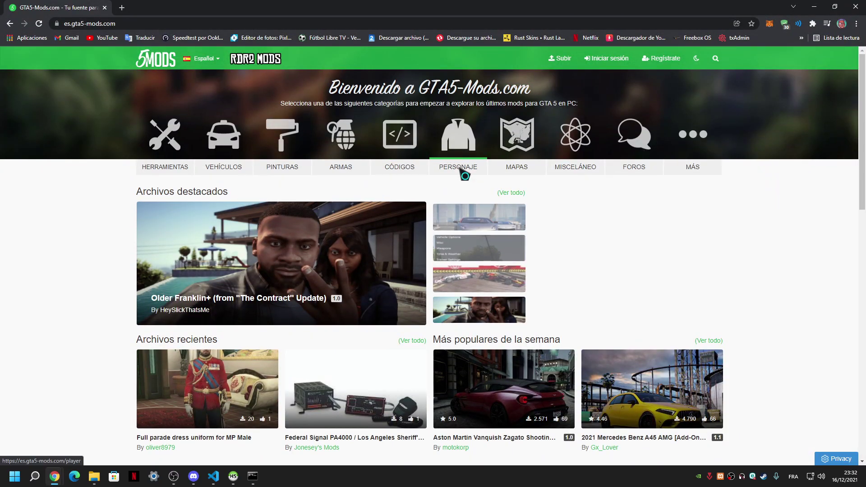
pyautogui.click(344, 173)
pyautogui.scroll(-4, 372, 202)
pyautogui.scroll(-6, 373, 203)
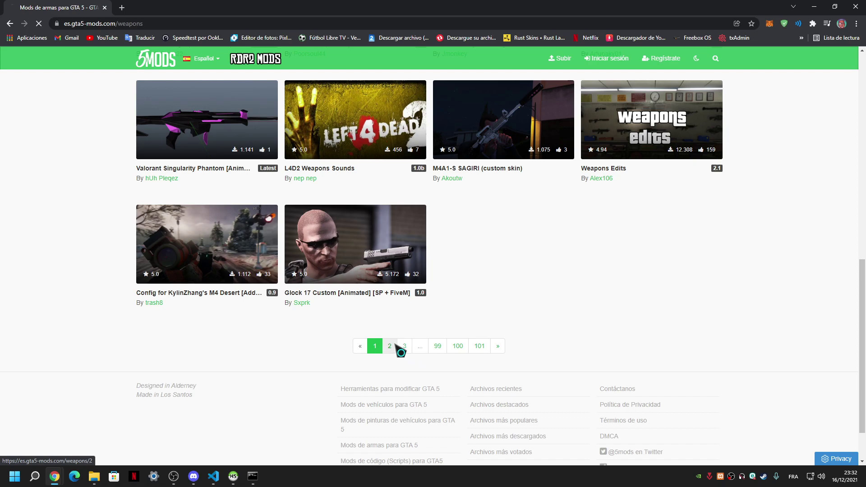
pyautogui.click(395, 344)
# Step: Read through the M4A4 NEVA Custom AR mod page, then close Chrome
pyautogui.scroll(-5, 408, 302)
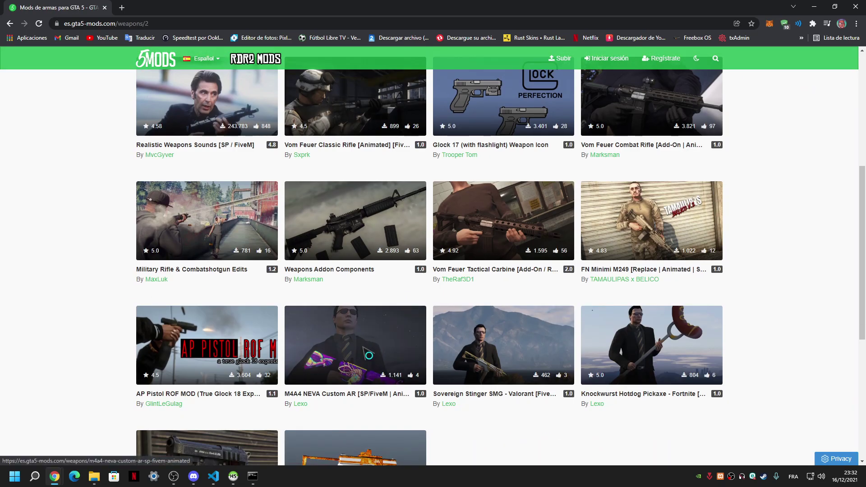
pyautogui.click(366, 352)
pyautogui.scroll(-3, 433, 277)
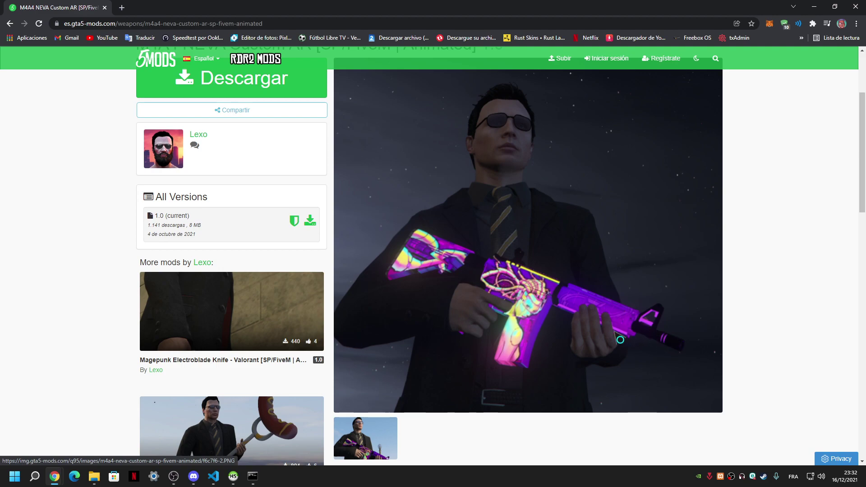
pyautogui.scroll(-4, 541, 356)
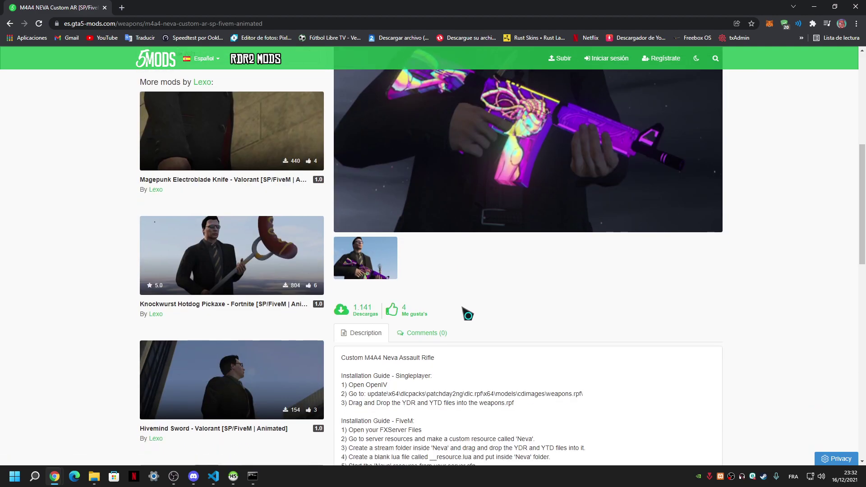
pyautogui.scroll(3, 464, 312)
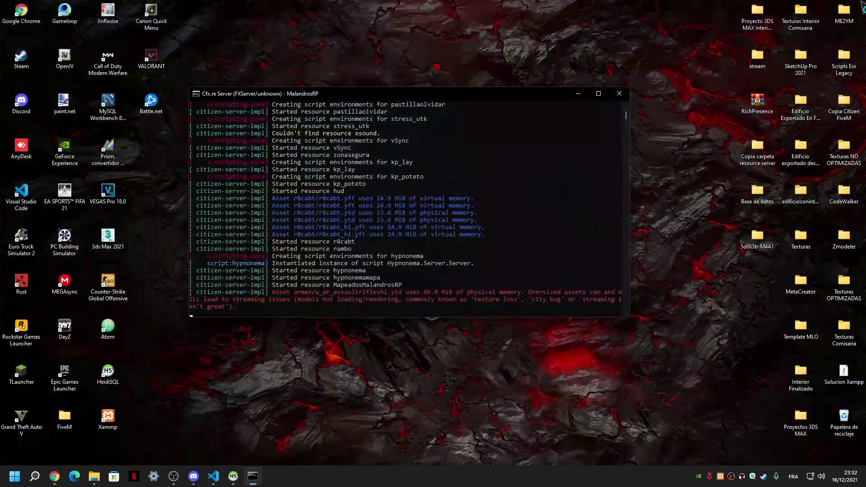
pyautogui.click(855, 6)
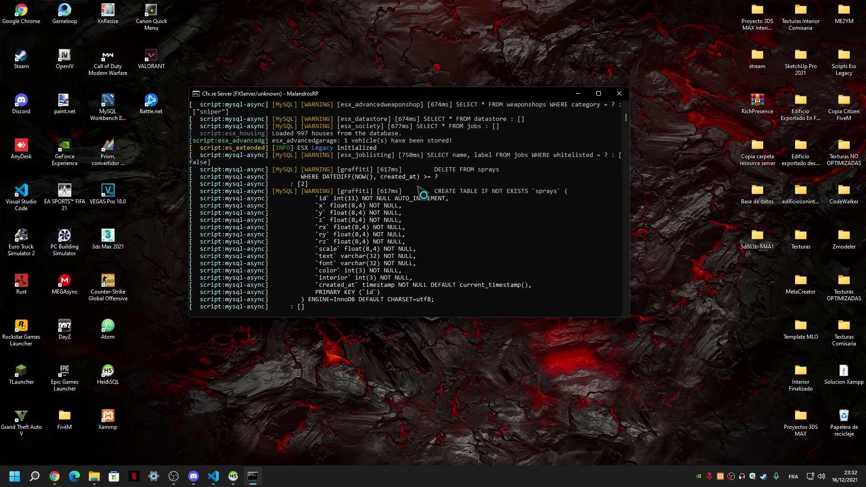
# Step: Close the stopped server console and relaunch the server with run_server
pyautogui.click(94, 475)
pyautogui.click(252, 476)
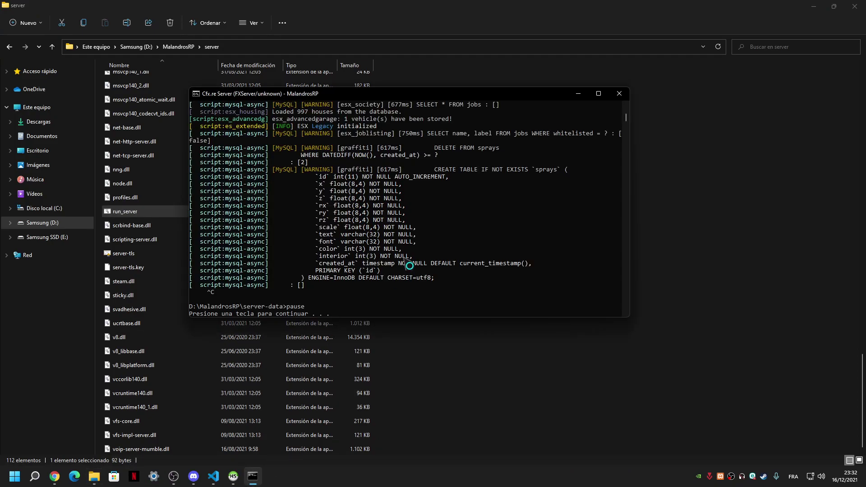
pyautogui.press('space')
pyautogui.doubleClick(177, 210)
pyautogui.click(177, 210)
# Step: Reposition the new console so logging resumes until license, Nucleus and database checks pass
pyautogui.moveTo(293, 22); pyautogui.dragTo(496, 99)
pyautogui.rightClick(481, 161)
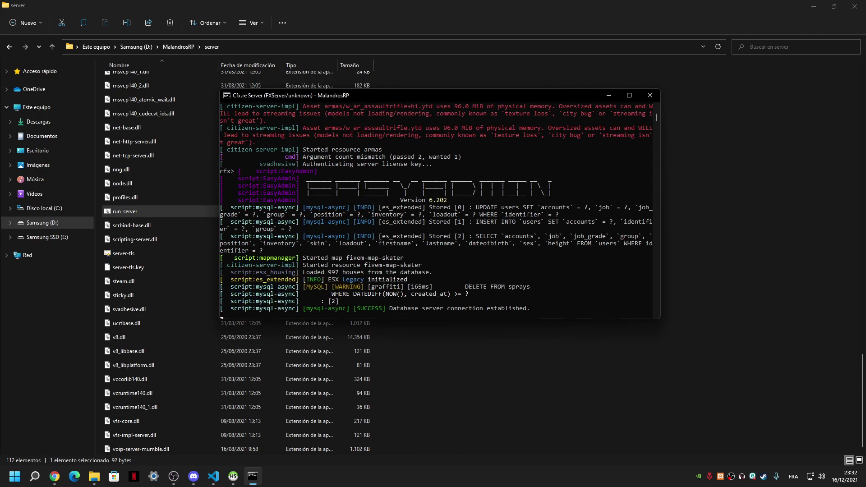
pyautogui.scroll(4, 395, 203)
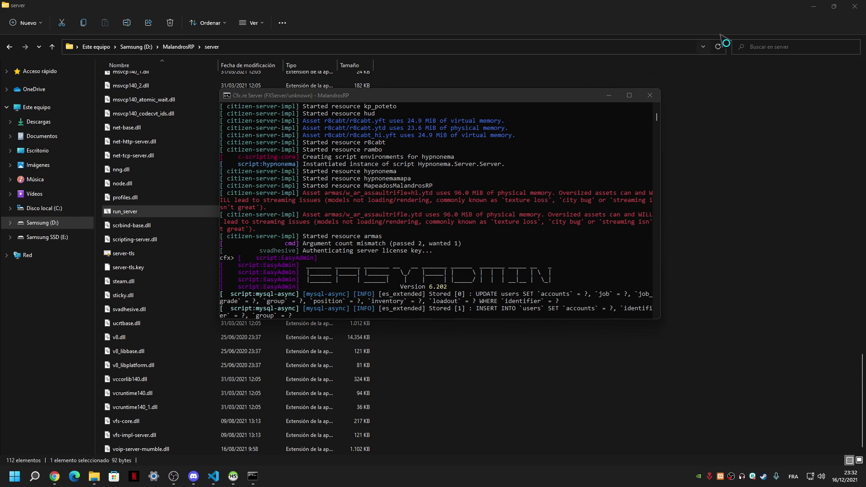
pyautogui.click(814, 7)
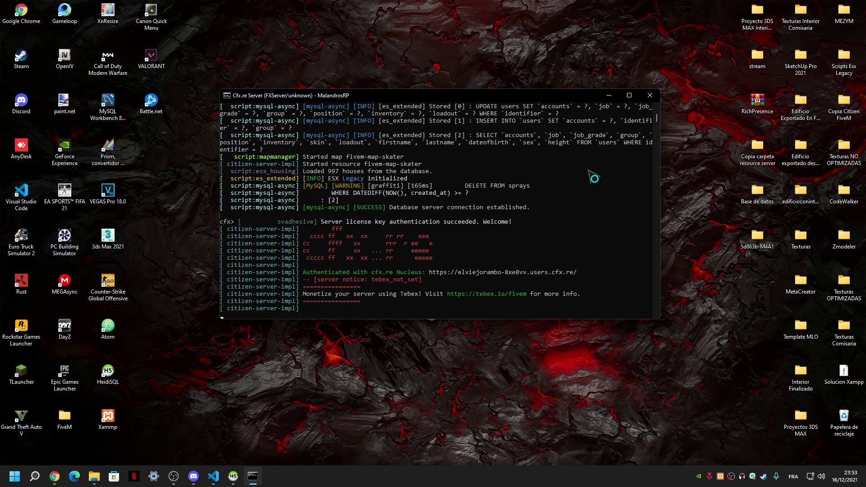
# Step: Launch FiveM from the desktop FiveM folder
pyautogui.click(610, 96)
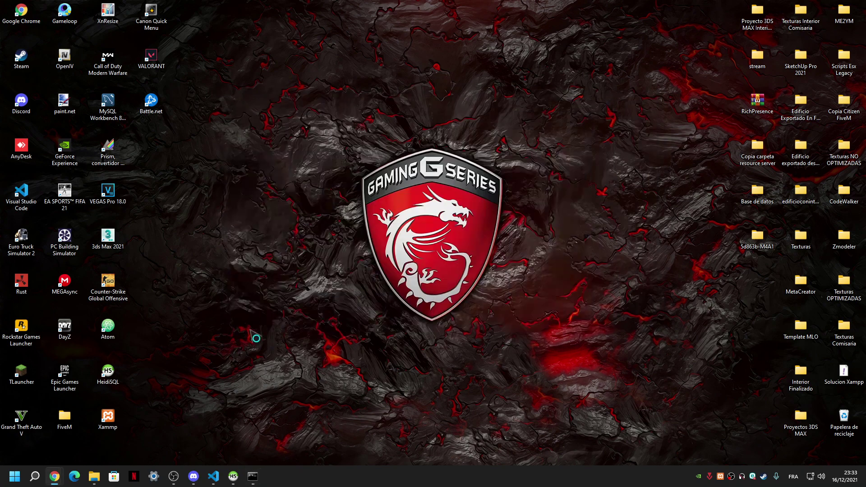
pyautogui.doubleClick(77, 409)
pyautogui.click(123, 124)
pyautogui.click(855, 5)
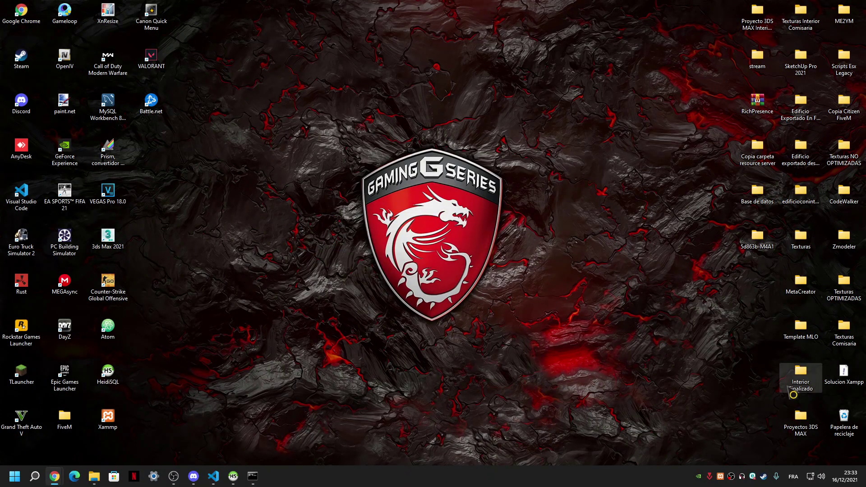
# Step: Permanently delete the 12 items in the Recycle Bin
pyautogui.rightClick(848, 429)
pyautogui.click(793, 379)
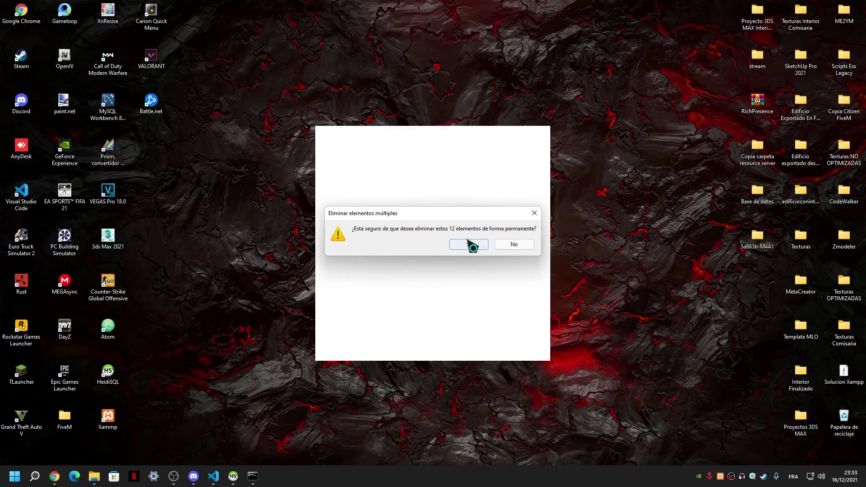
pyautogui.click(471, 245)
pyautogui.click(338, 378)
pyautogui.click(194, 476)
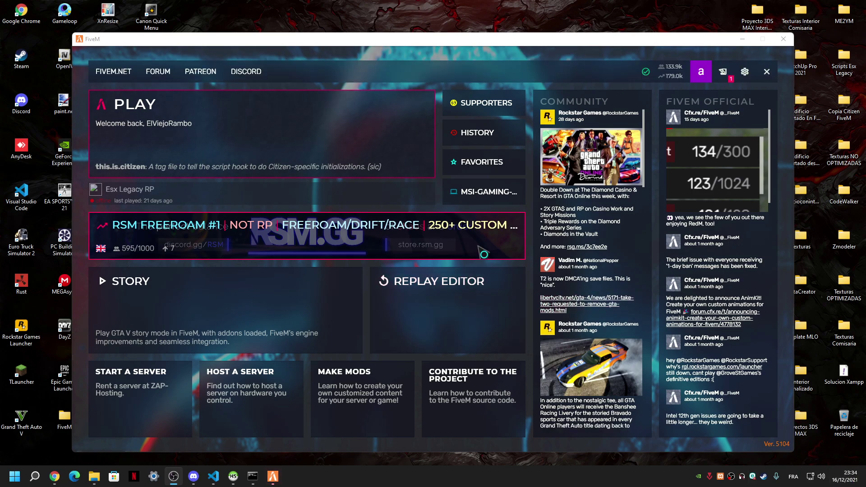
# Step: Close FiveM and restart the game server from its console with Ctrl+C
pyautogui.click(784, 38)
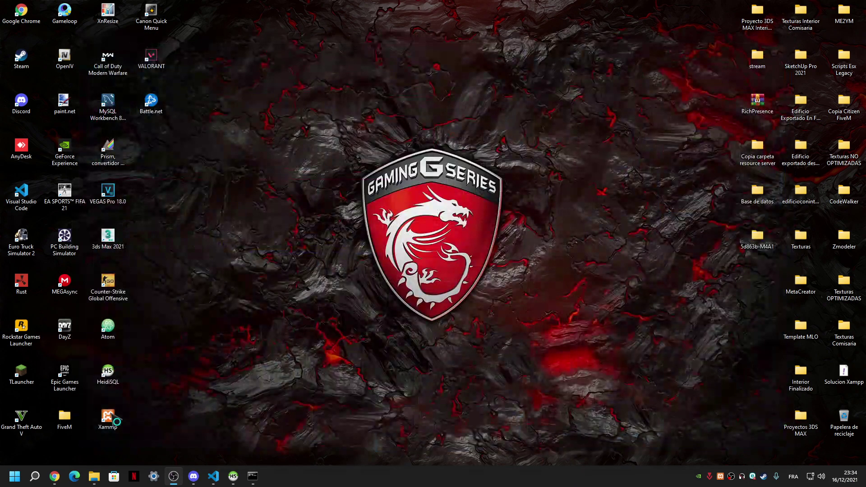
pyautogui.click(253, 476)
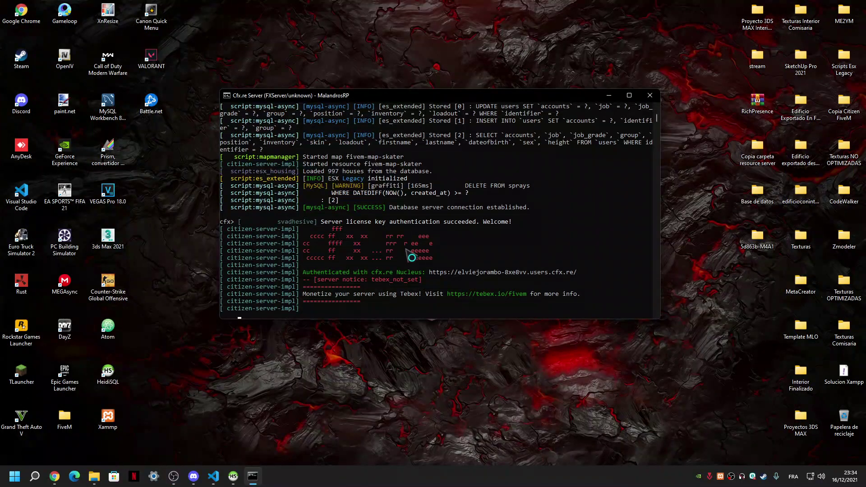
pyautogui.hotkey('ctrl', 'c')
pyautogui.press('Return')
pyautogui.click(93, 476)
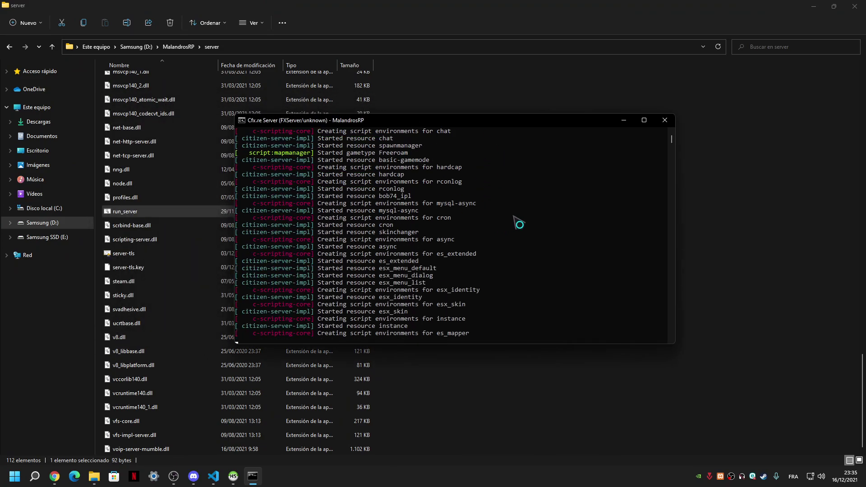
pyautogui.moveTo(536, 118); pyautogui.dragTo(546, 104)
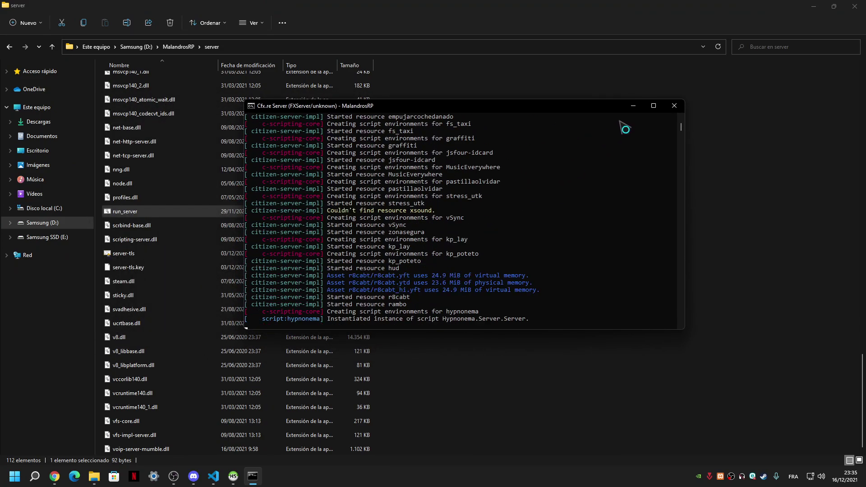
pyautogui.click(633, 106)
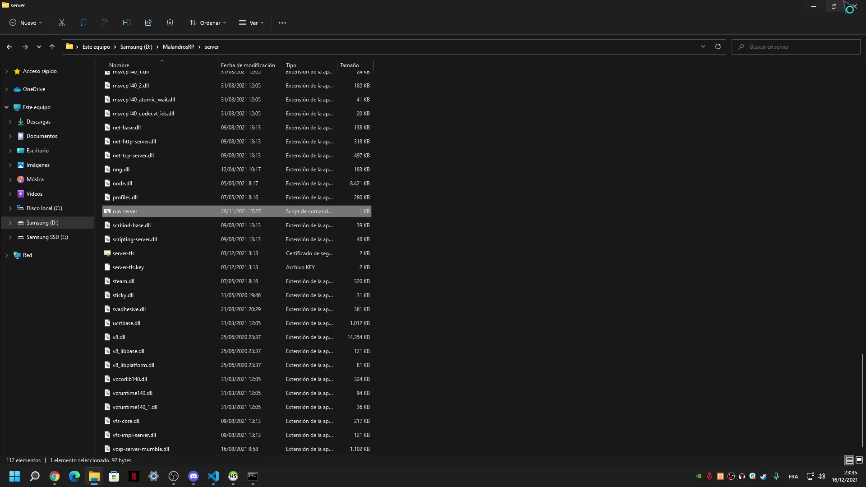
pyautogui.click(814, 6)
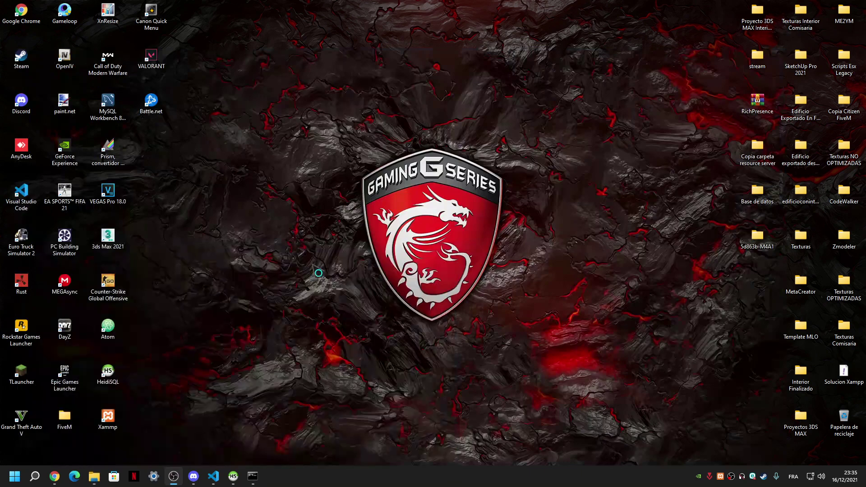
# Step: Relaunch FiveM and connect to the MSI-GAMING local server
pyautogui.doubleClick(75, 421)
pyautogui.doubleClick(115, 121)
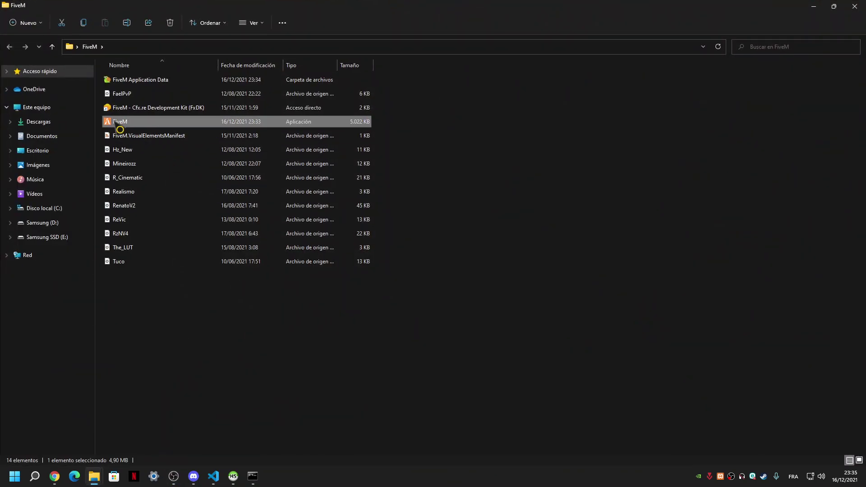
pyautogui.click(855, 6)
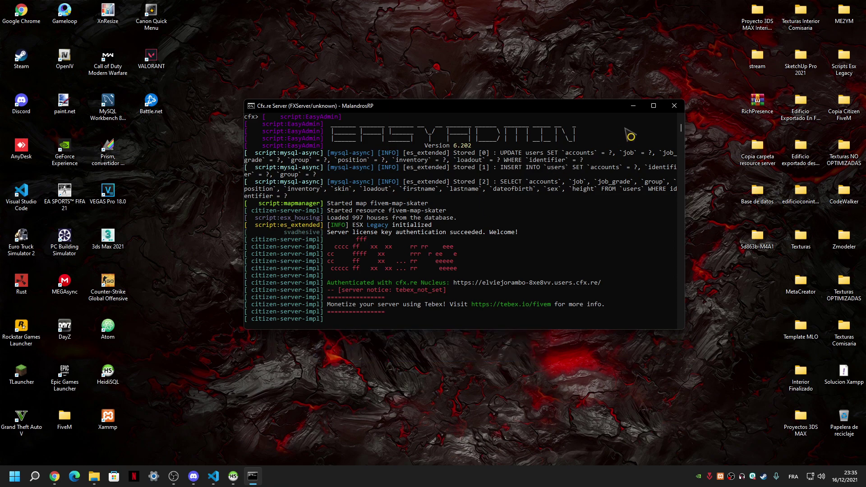
pyautogui.click(634, 106)
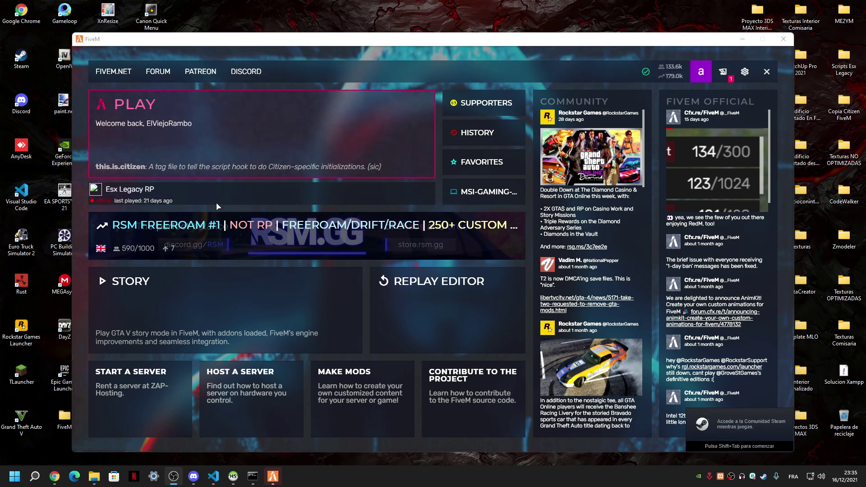
pyautogui.click(483, 199)
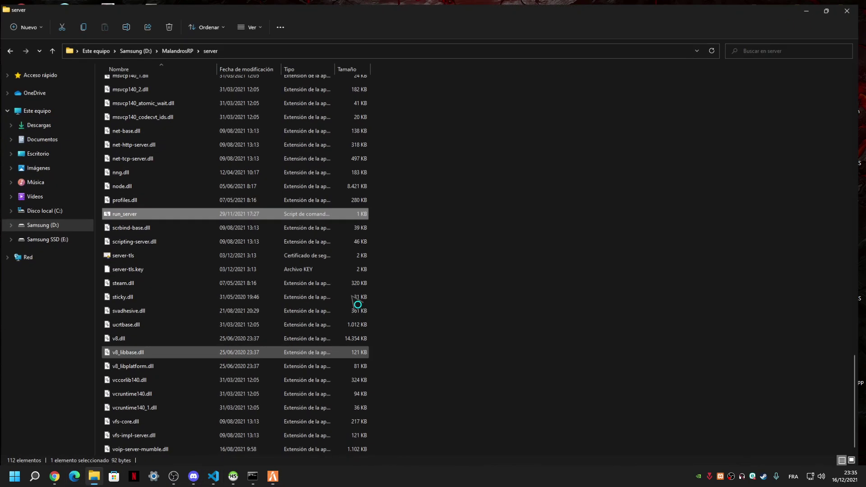
# Step: Navigate to MalandrosRP > server-data > resources > [Armas] > armas > stream
pyautogui.click(94, 476)
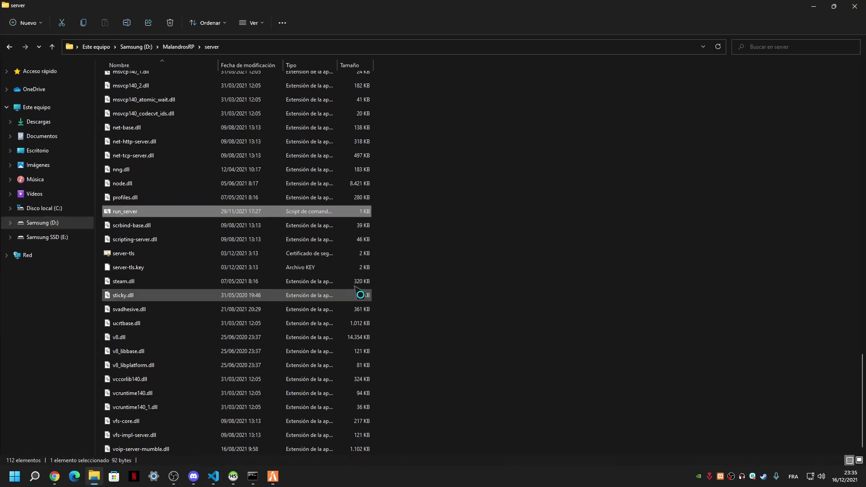
pyautogui.click(177, 48)
pyautogui.doubleClick(135, 94)
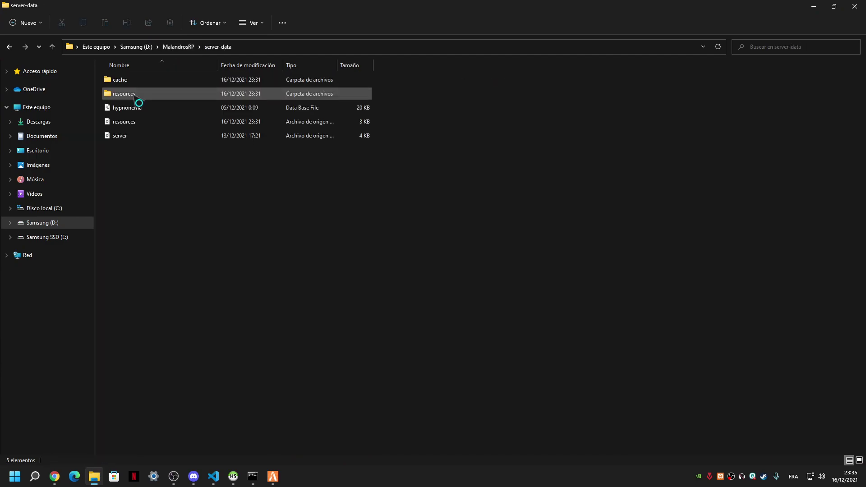
pyautogui.doubleClick(135, 94)
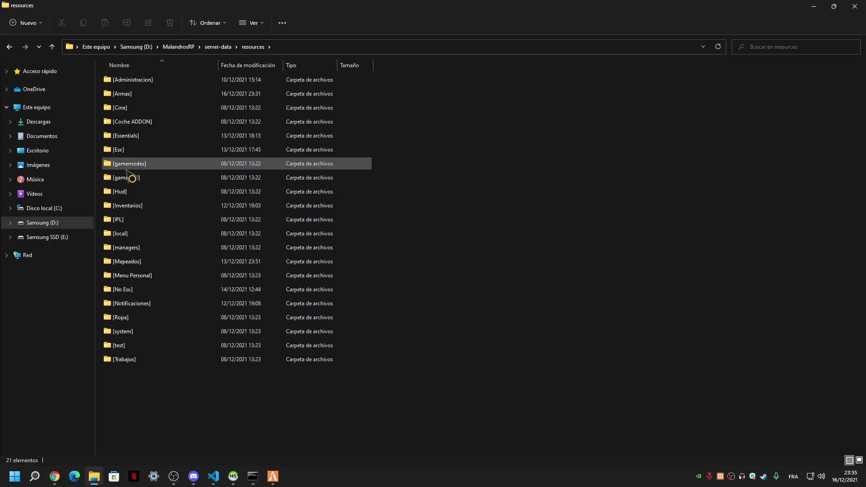
pyautogui.doubleClick(130, 91)
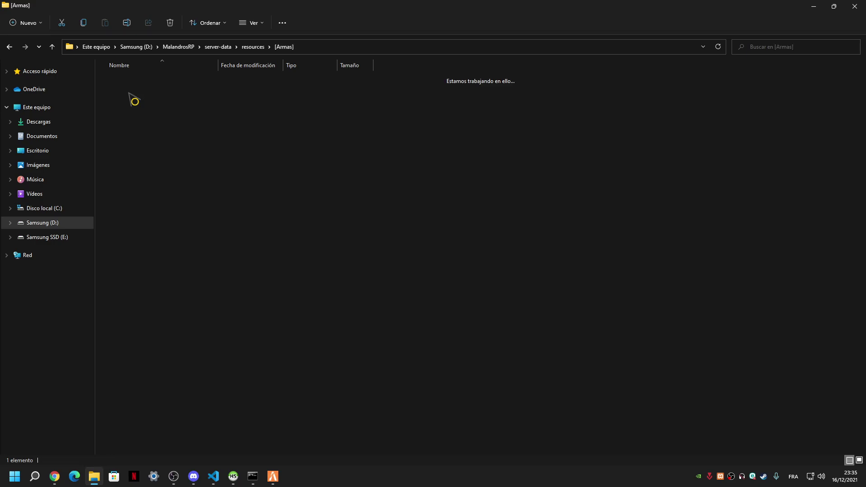
pyautogui.doubleClick(127, 81)
pyautogui.press('Return')
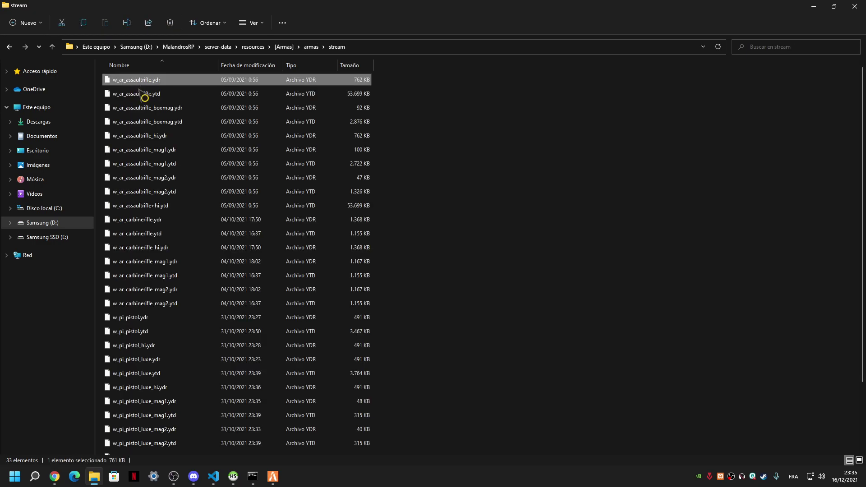
# Step: Inspect w_ar_carbinerifle.ydr and w_pi_pistol_hi.ydr, then bring the server console forward
pyautogui.click(267, 223)
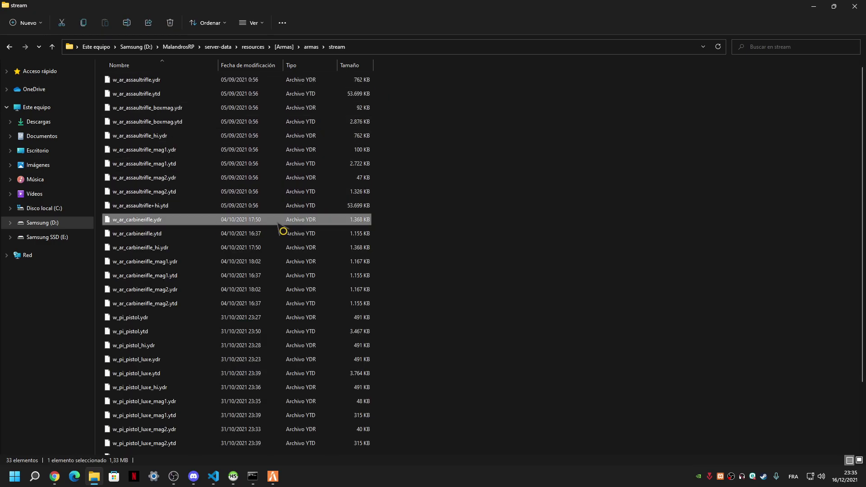
pyautogui.scroll(-2, 261, 243)
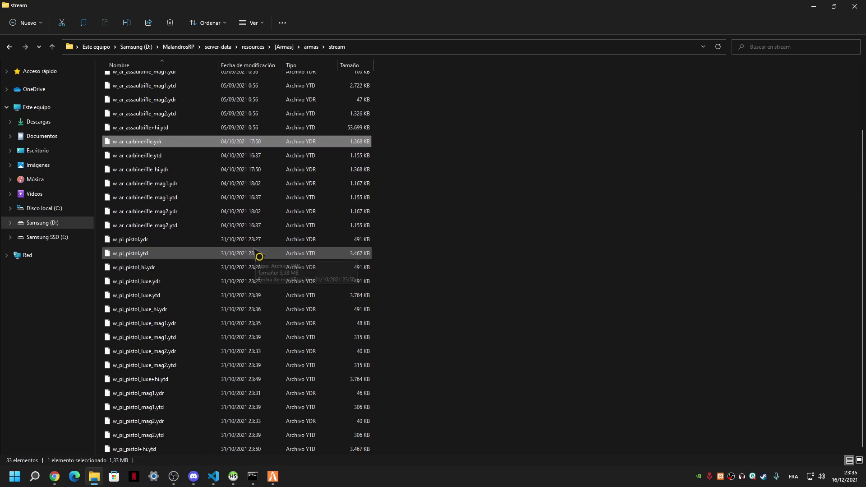
pyautogui.click(147, 268)
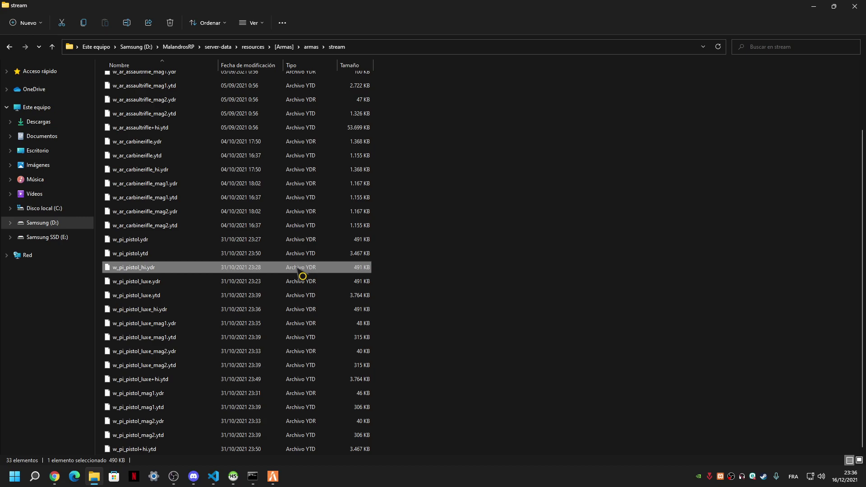
pyautogui.click(813, 6)
pyautogui.click(375, 481)
pyautogui.click(259, 481)
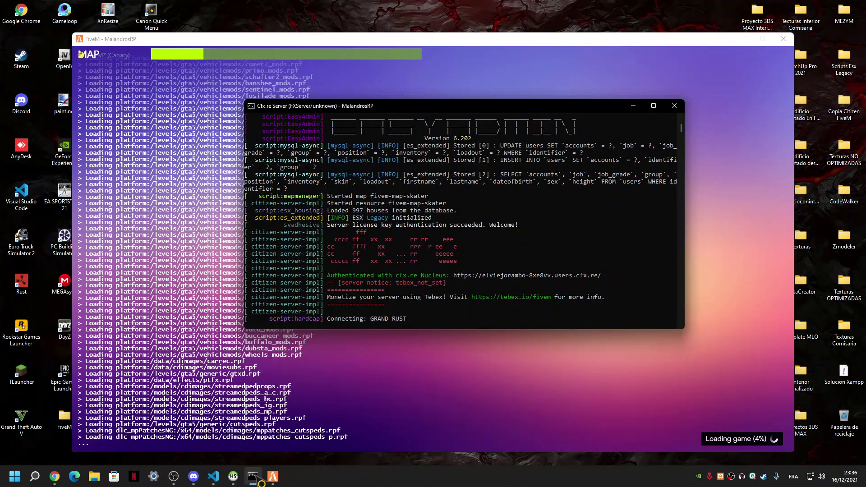
# Step: Let FiveM finish map and session loading, then restore the server console
pyautogui.click(260, 481)
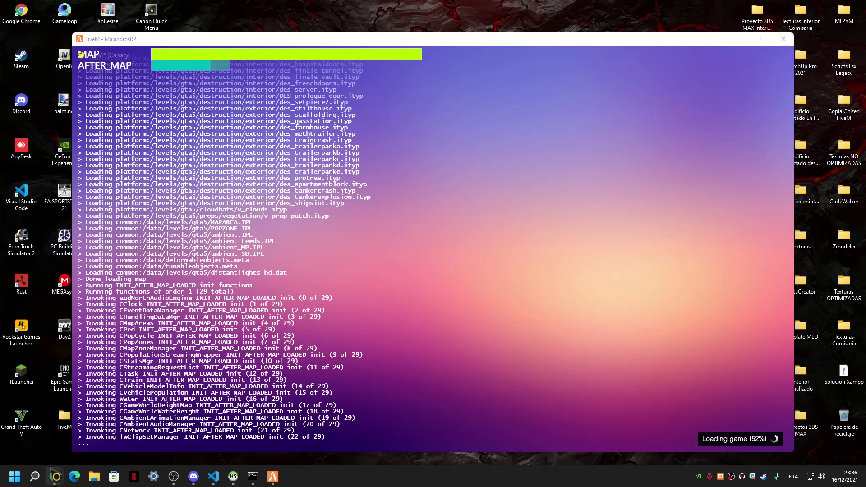
pyautogui.moveTo(52, 464)
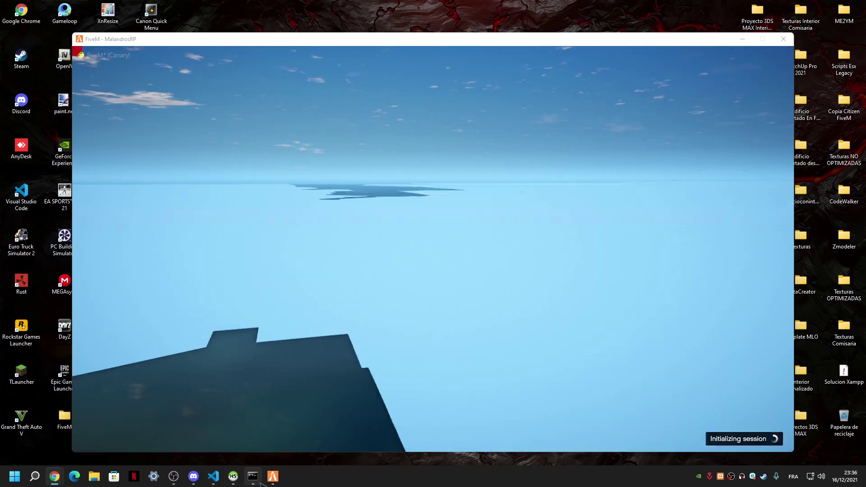
pyautogui.click(253, 477)
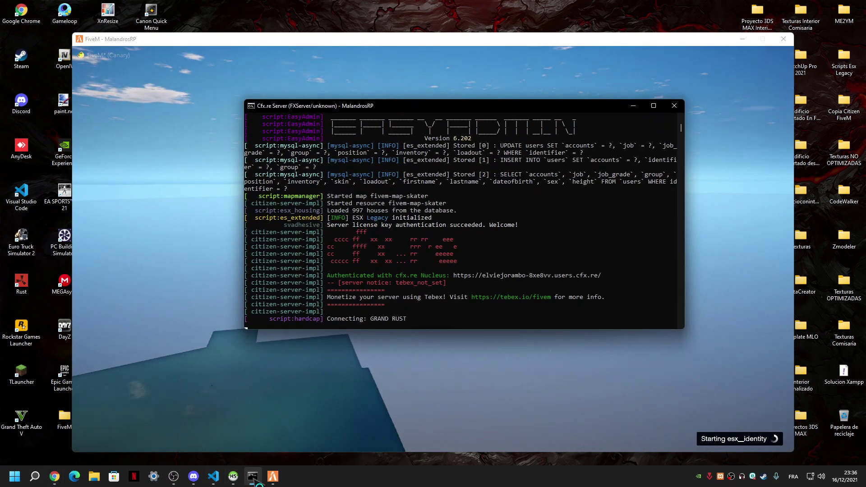
# Step: Run the spawned character from the airport toward the road
pyautogui.click(256, 481)
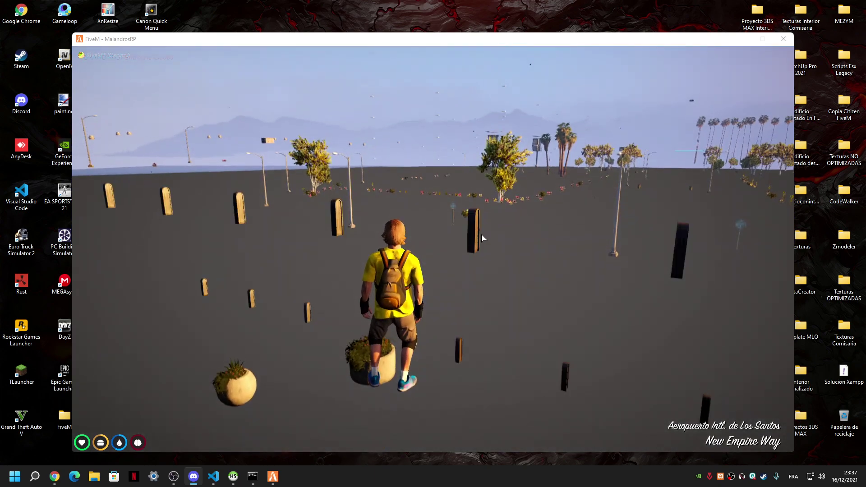
pyautogui.click(485, 234)
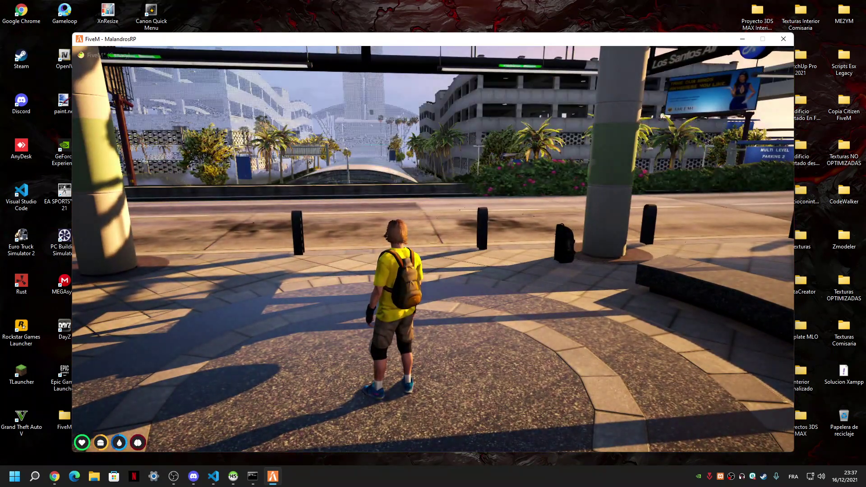
pyautogui.press('w')
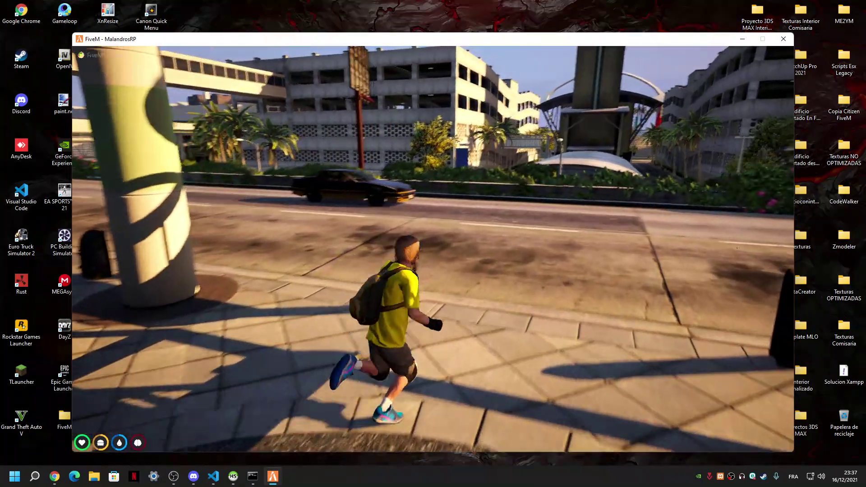
# Step: Quit the game with the quit command in the F8 console
pyautogui.press('F8')
pyautogui.write('quit')
pyautogui.press('Return')
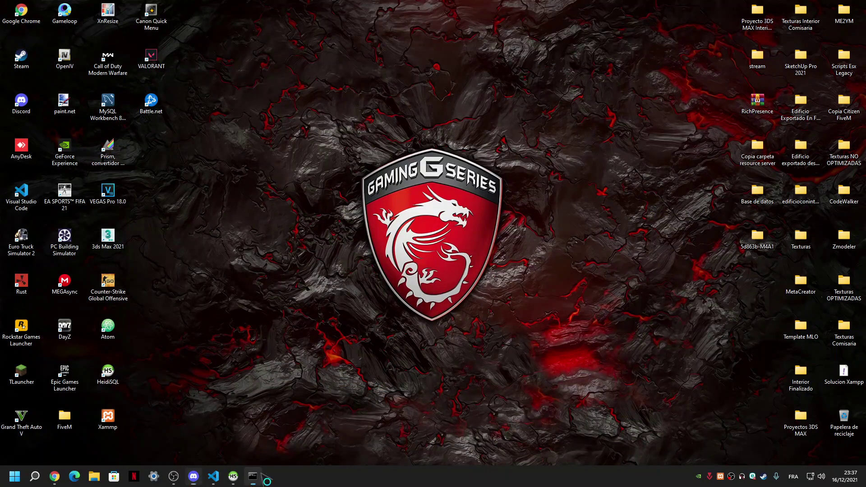
# Step: Stop the server and restart it with run_server from D:\MalandrosRP\server
pyautogui.click(256, 481)
pyautogui.hotkey('ctrl', 'c')
pyautogui.hotkey('ctrl', 'c')
pyautogui.click(95, 477)
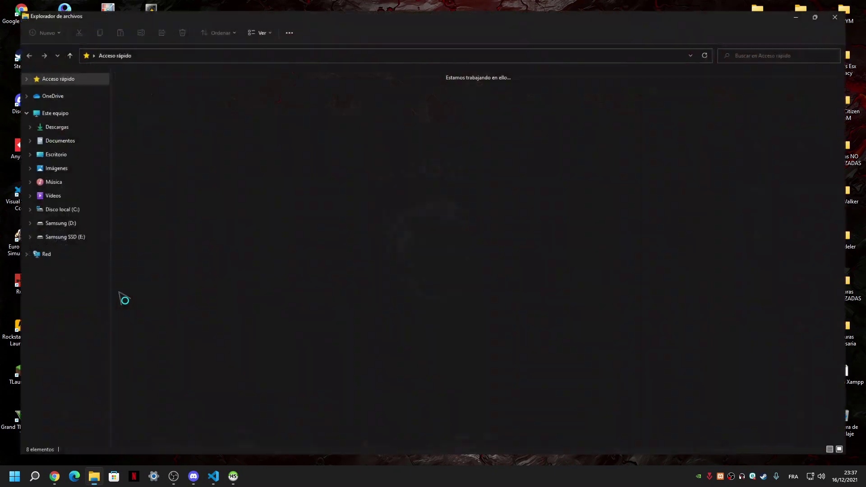
pyautogui.click(72, 222)
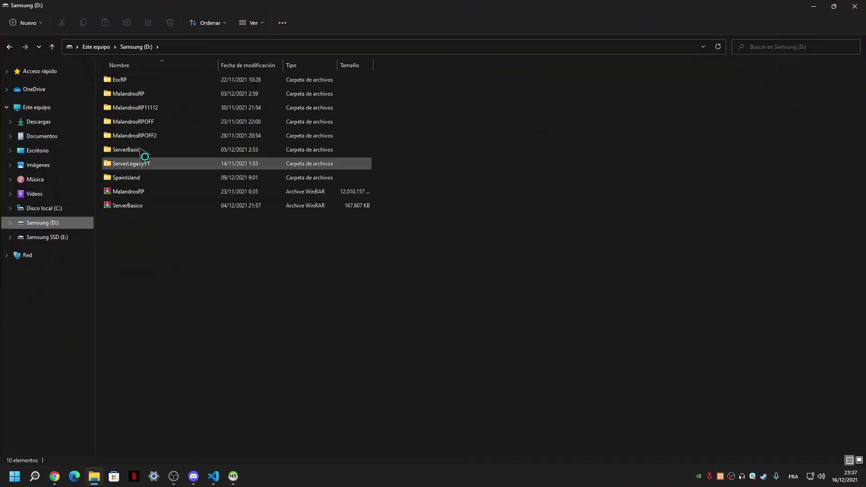
pyautogui.doubleClick(130, 96)
pyautogui.doubleClick(132, 93)
pyautogui.scroll(-10, 199, 167)
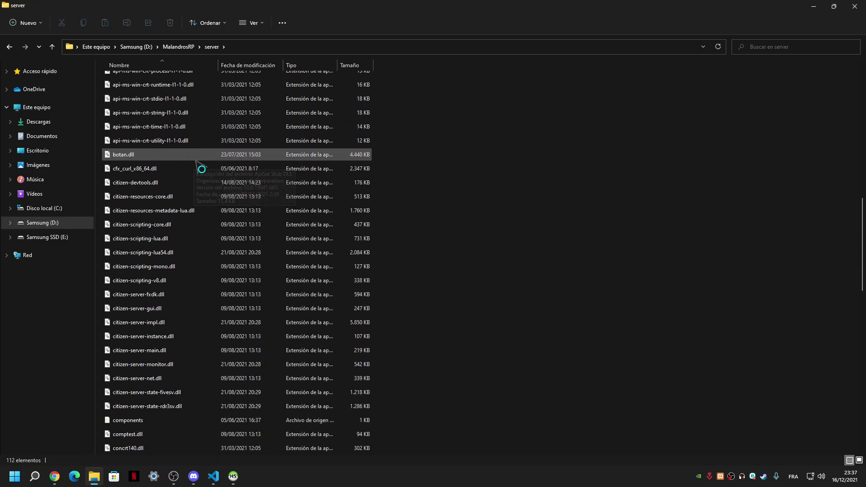
pyautogui.scroll(-5, 198, 171)
pyautogui.doubleClick(123, 226)
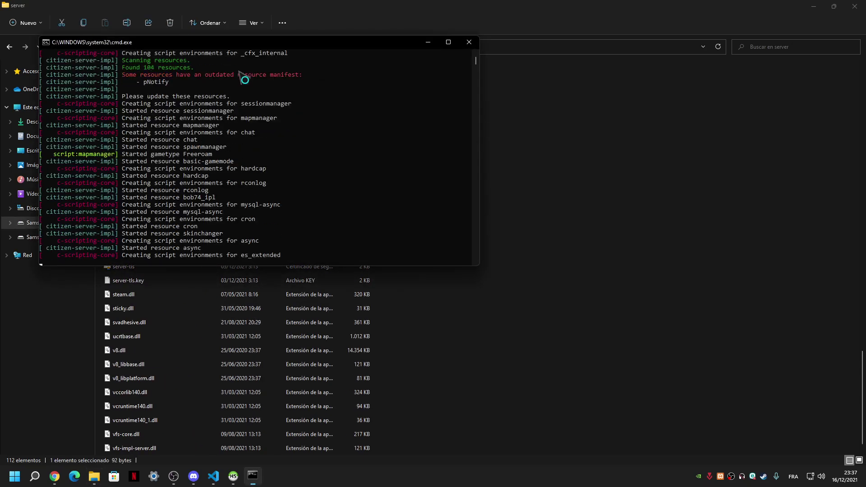
pyautogui.moveTo(262, 44); pyautogui.dragTo(462, 98)
# Step: Launch FiveM.exe from the desktop FiveM folder and minimize the server console
pyautogui.click(854, 6)
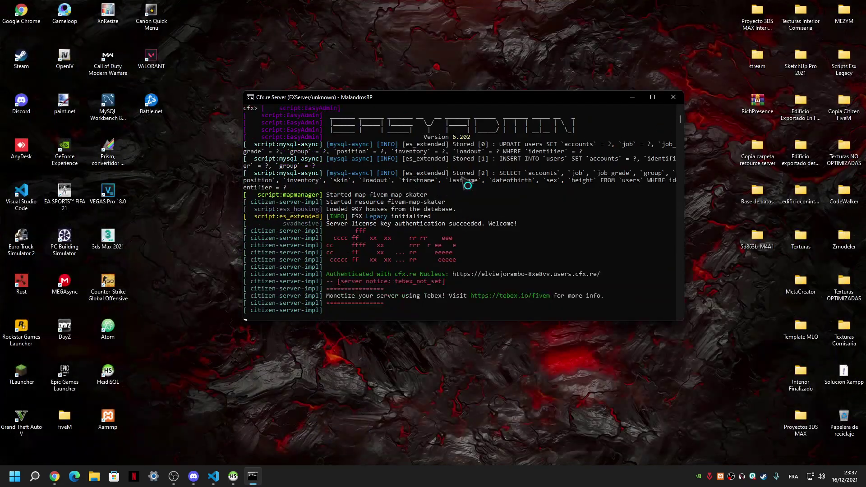
pyautogui.doubleClick(60, 412)
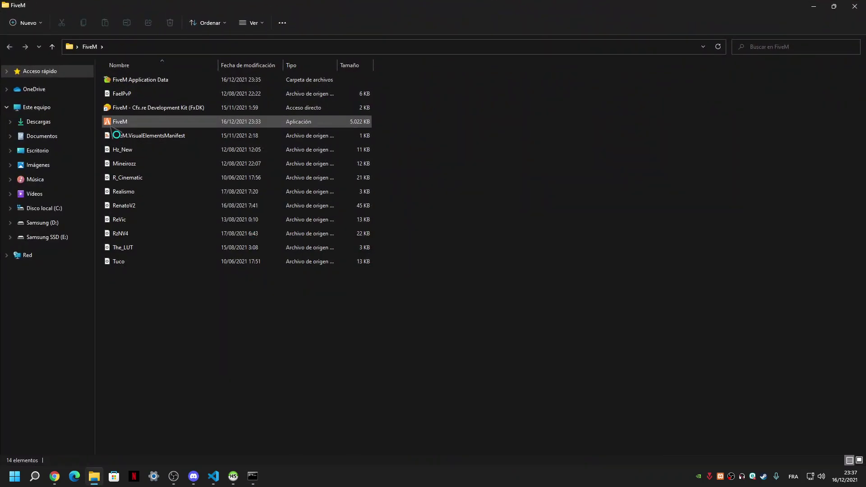
pyautogui.click(135, 122)
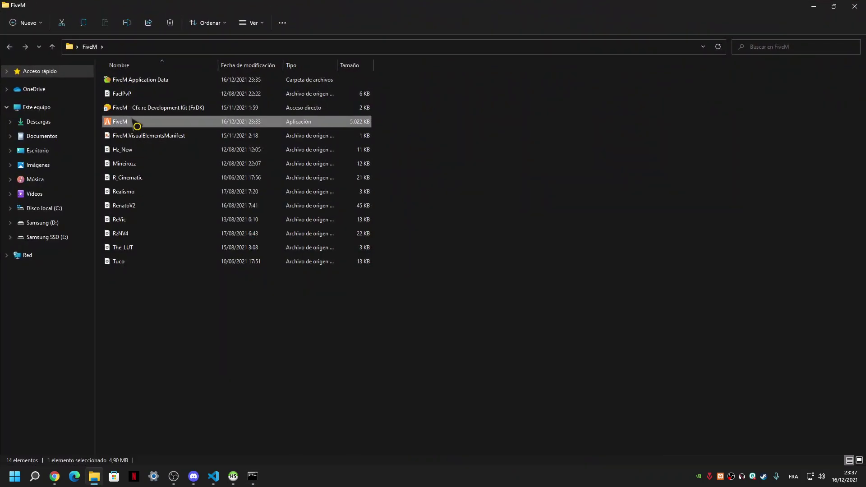
pyautogui.click(855, 6)
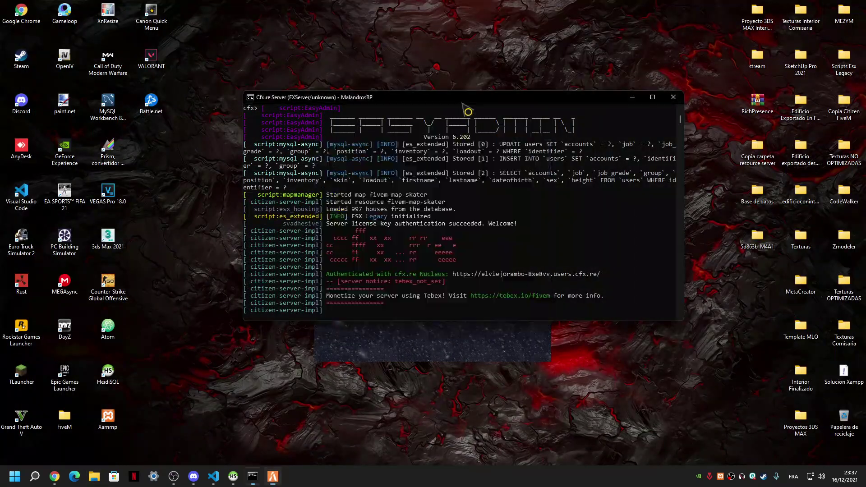
pyautogui.moveTo(471, 103); pyautogui.dragTo(440, 142)
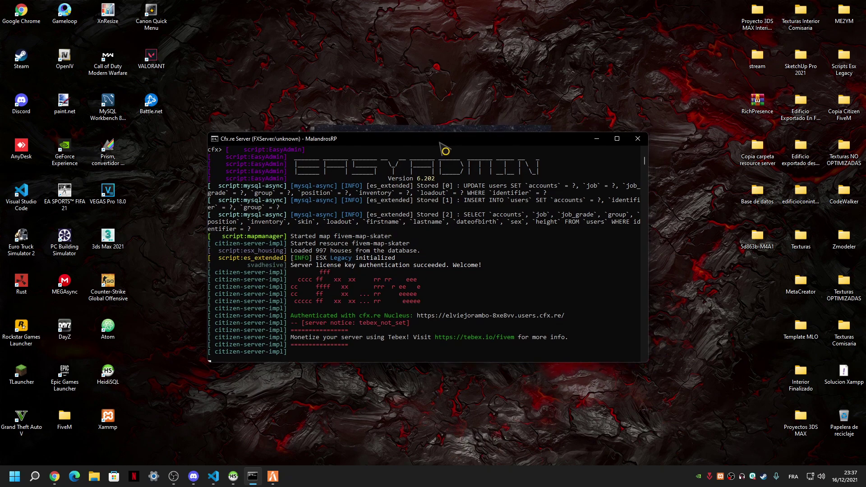
pyautogui.click(596, 139)
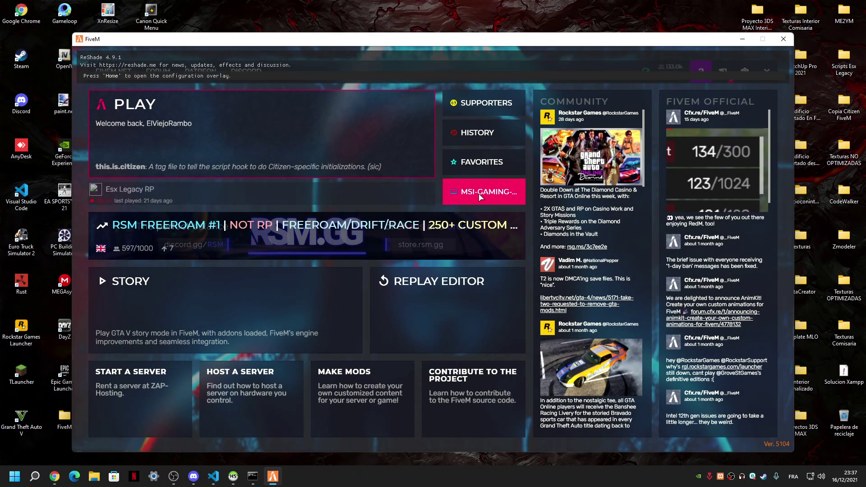
# Step: Connect to the MSI-GAMING favourite server and wait for the city to load
pyautogui.click(479, 194)
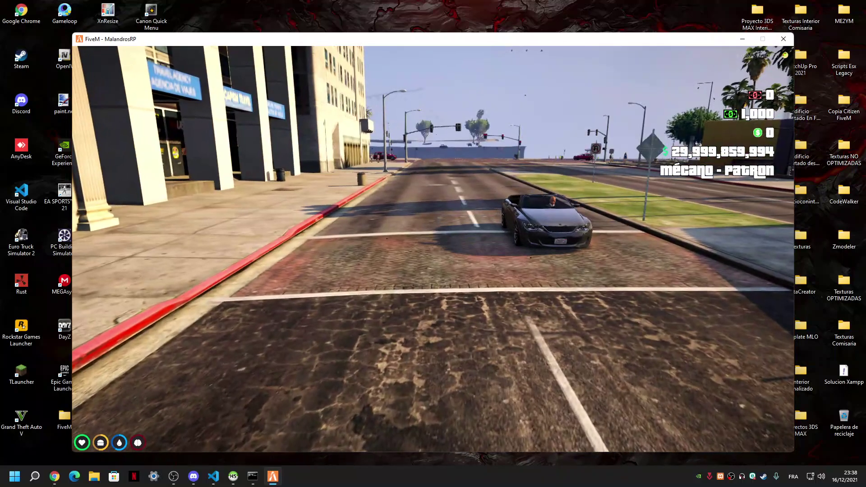
# Step: Run giveweapon 1 weapon_assaultrifle, then repeat it with 300 ammo in the F8 console
pyautogui.press('F8')
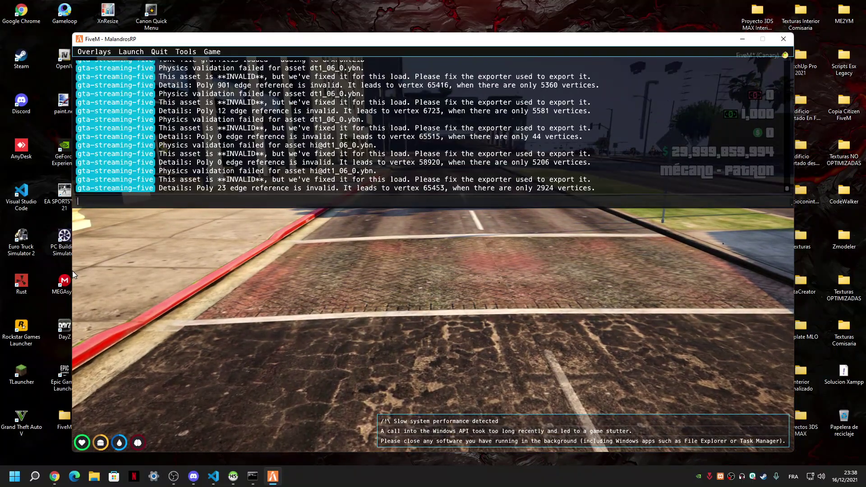
pyautogui.write('giveweapon 1 weapon')
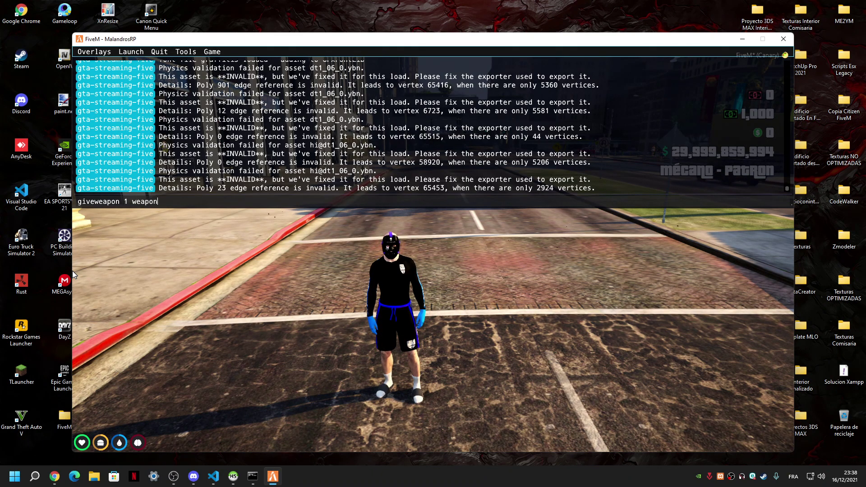
pyautogui.write('_assaultr')
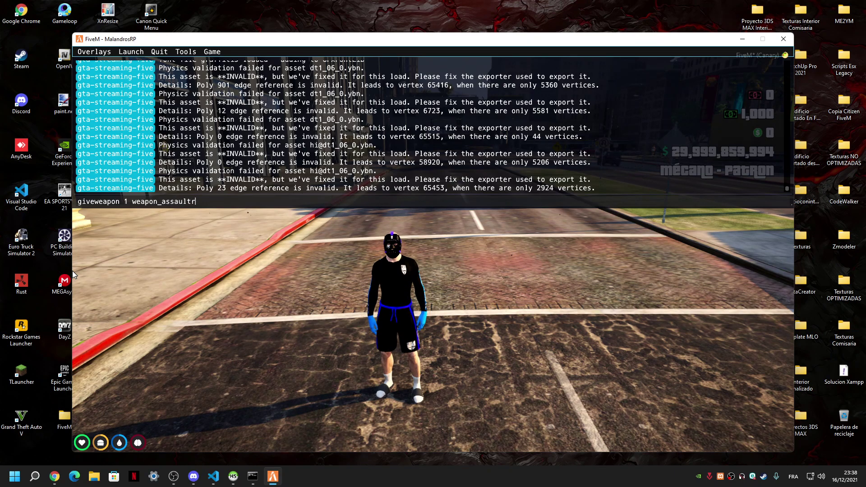
pyautogui.write('ifle')
pyautogui.press('Return')
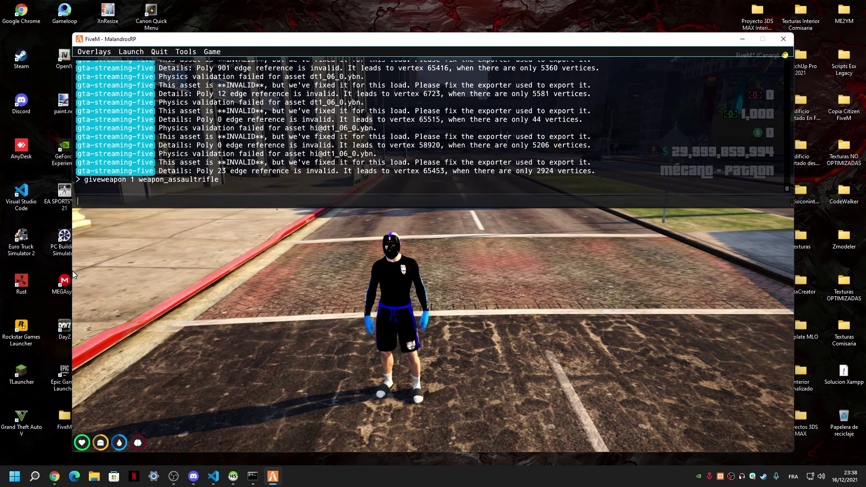
pyautogui.press('Up')
pyautogui.write('300')
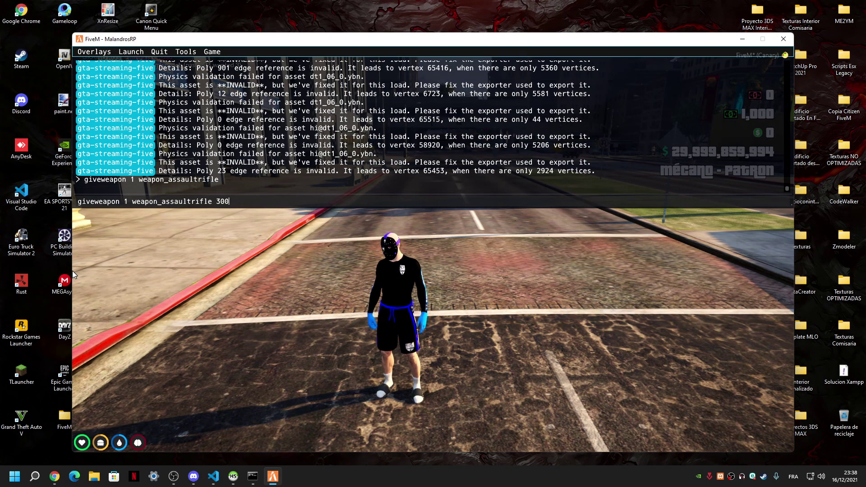
pyautogui.press('Return')
pyautogui.press('F8')
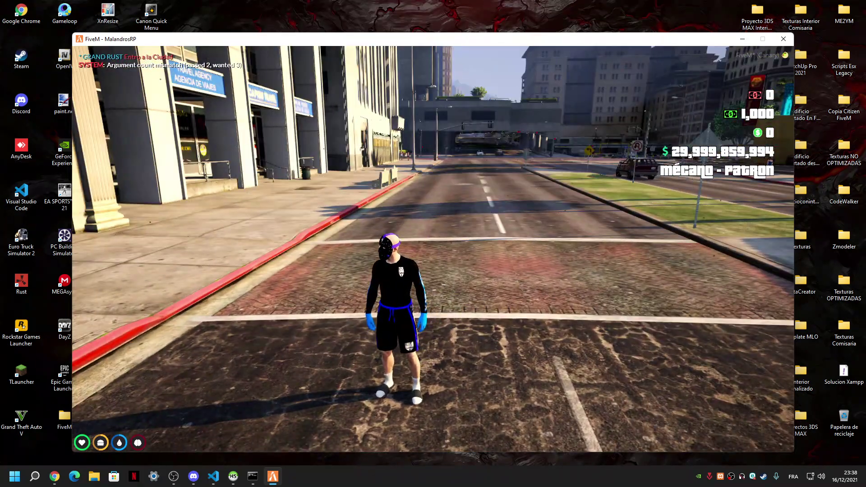
pyautogui.press('F2')
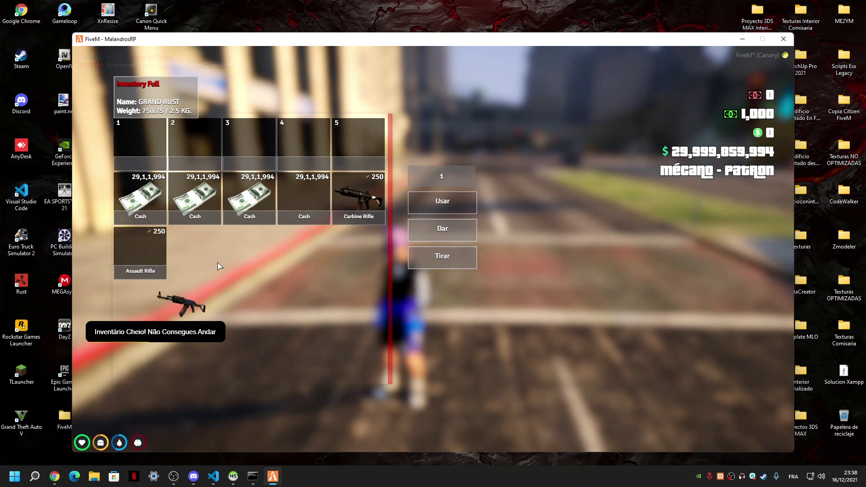
# Step: Place the Assault Rifle in inventory slot 1 and the Carbine Rifle in slot 2
pyautogui.moveTo(152, 153); pyautogui.dragTo(150, 151)
pyautogui.moveTo(359, 196); pyautogui.dragTo(194, 149)
pyautogui.press('Escape')
# Step: Equip the slot-1 assault rifle and aim it down the street
pyautogui.press('1')
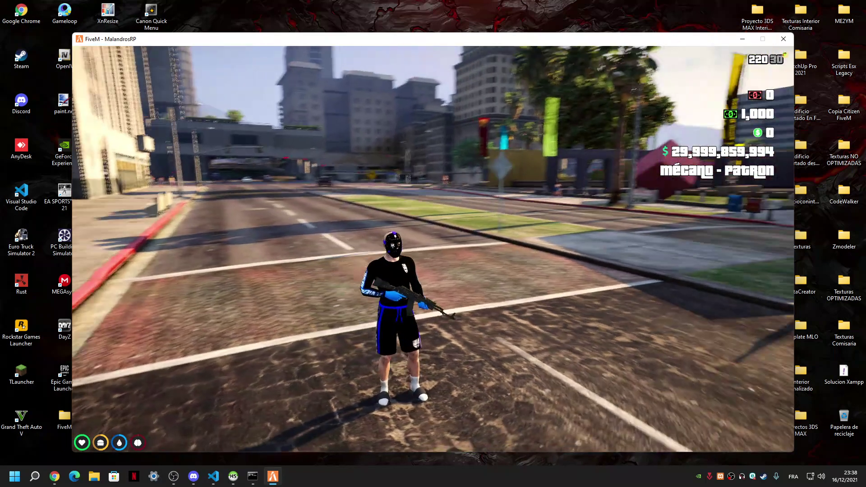
pyautogui.press('s')
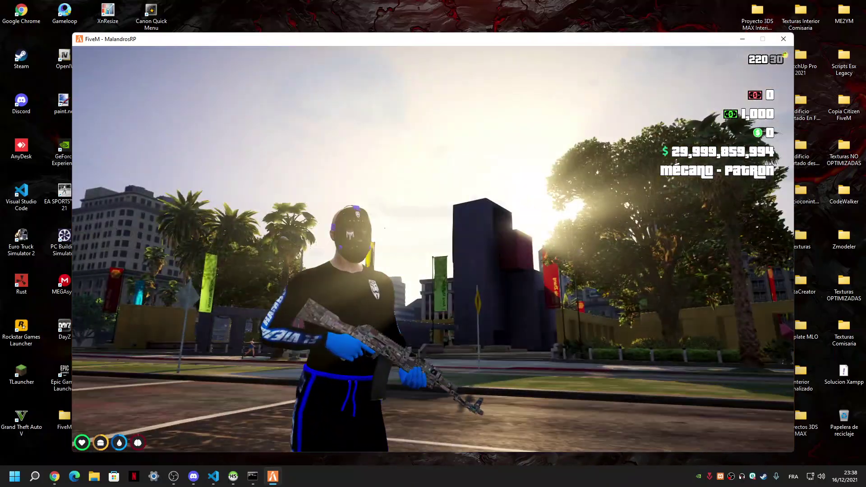
pyautogui.press('w')
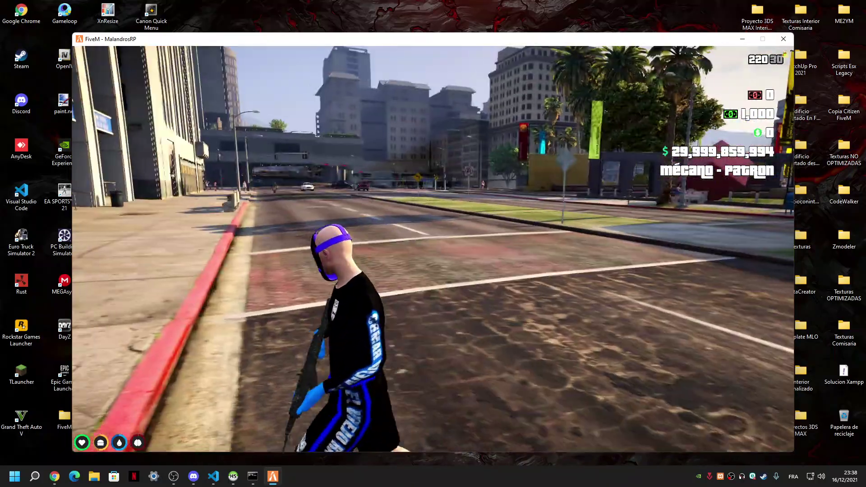
pyautogui.rightClick(433, 249)
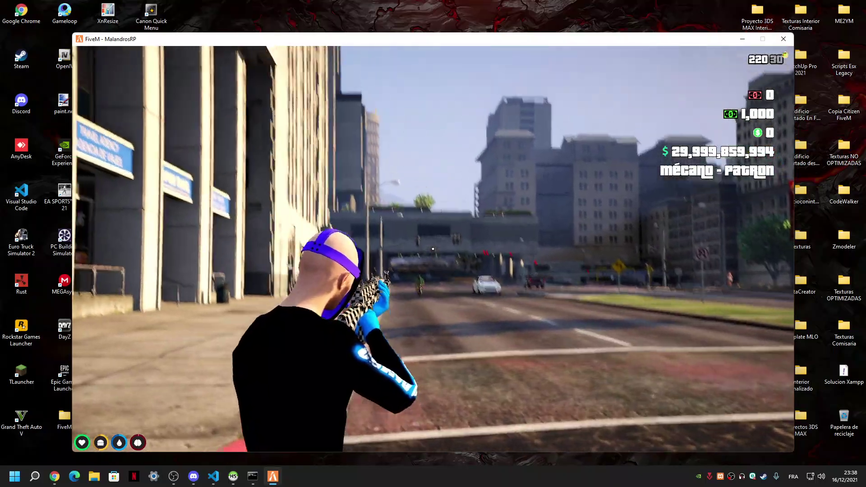
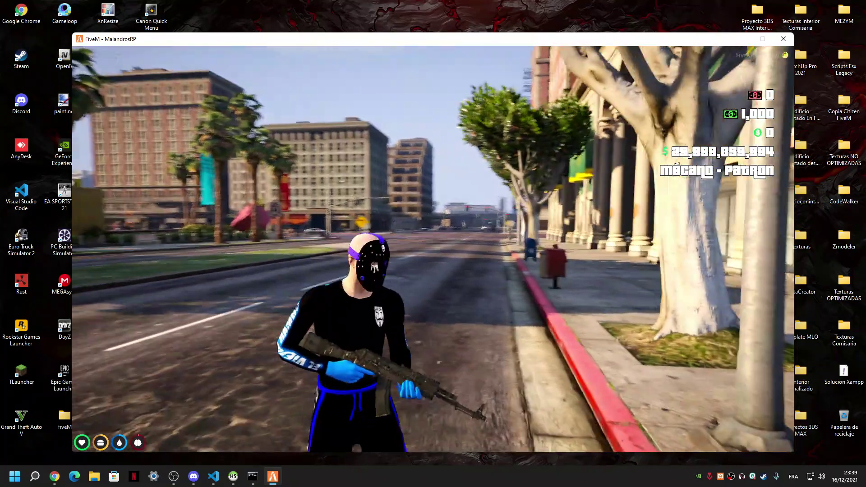
# Step: Aim the assault rifle, then switch to the purple carbine in slot 2 and aim it
pyautogui.rightClick(432, 249)
pyautogui.press('F2')
pyautogui.press('Escape')
pyautogui.press('2')
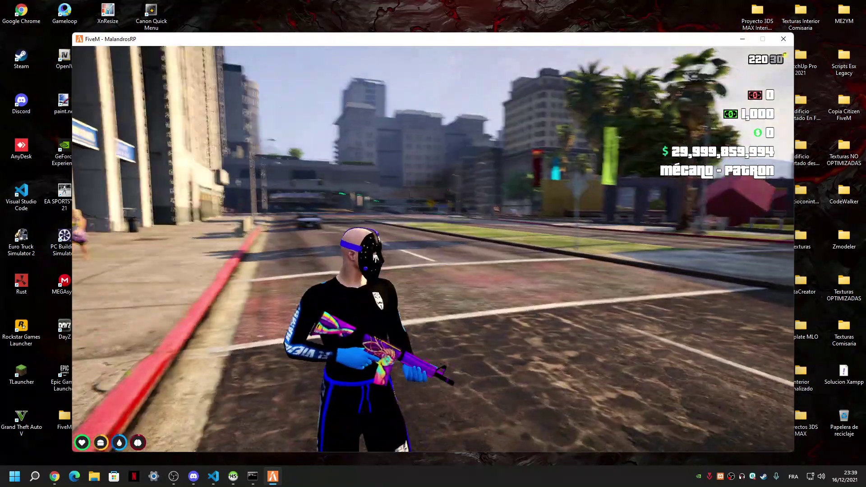
pyautogui.rightClick(433, 249)
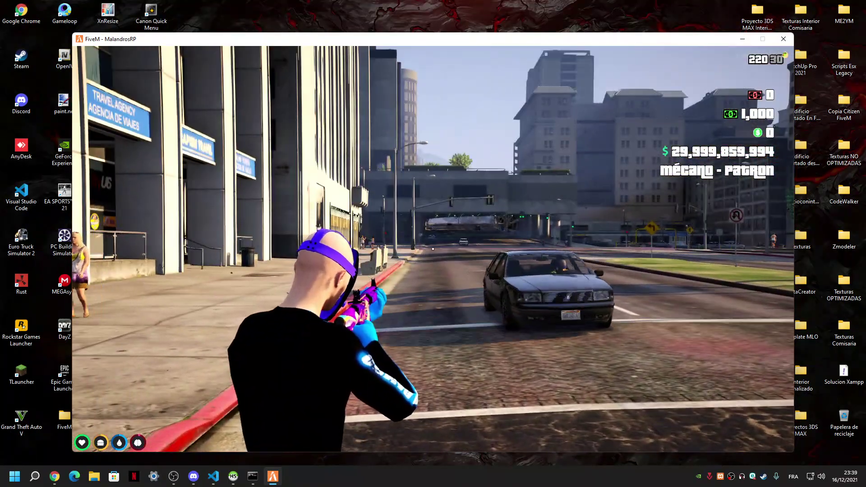
# Step: Toggle the carbine between first- and third-person views while aiming it
pyautogui.press('v')
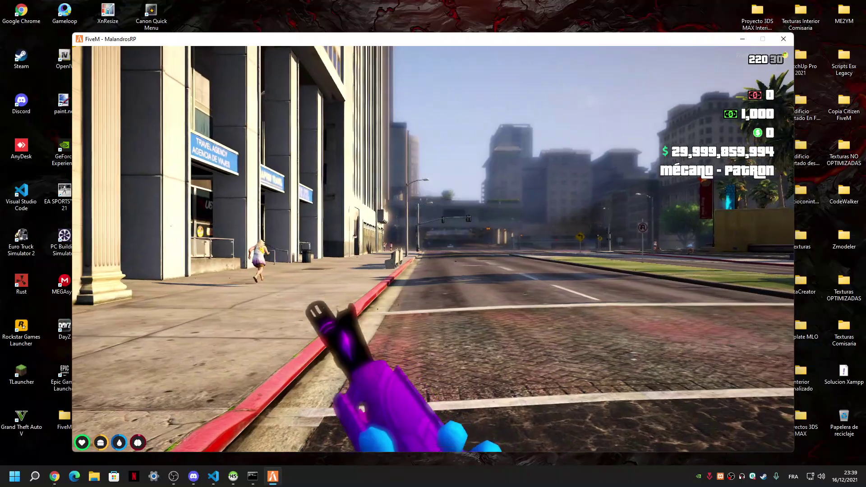
pyautogui.rightClick(432, 249)
pyautogui.press('v')
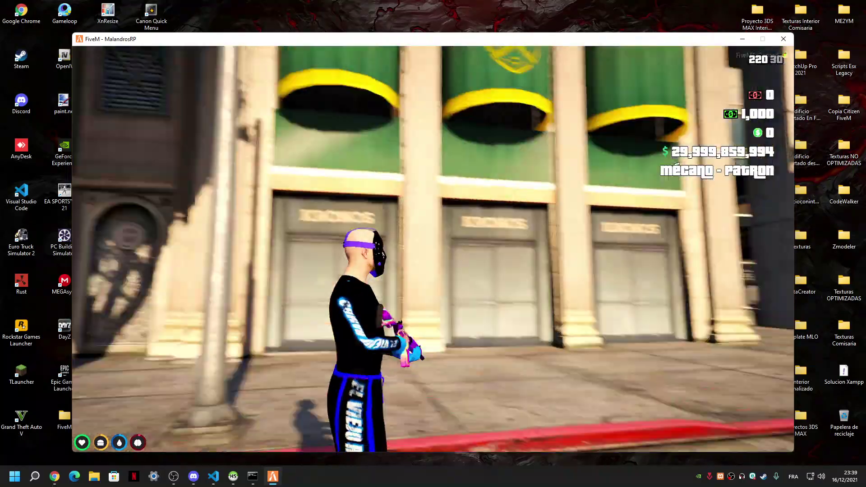
pyautogui.press('v')
pyautogui.press('v')
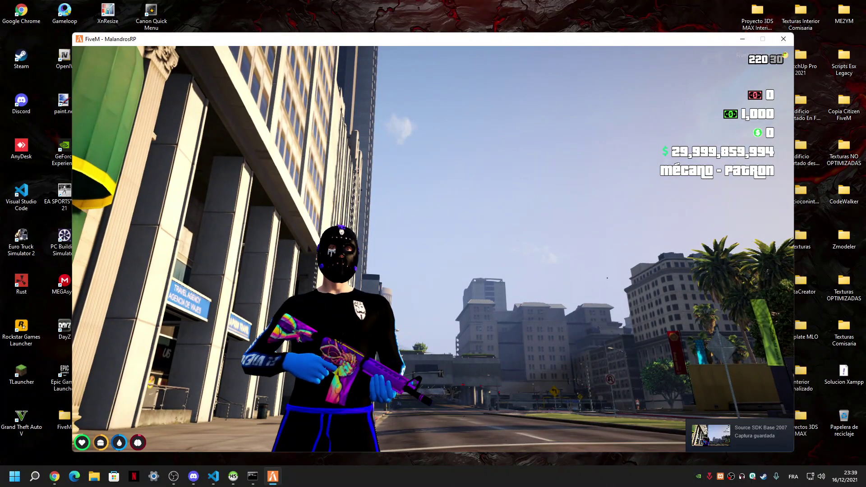
pyautogui.press('v')
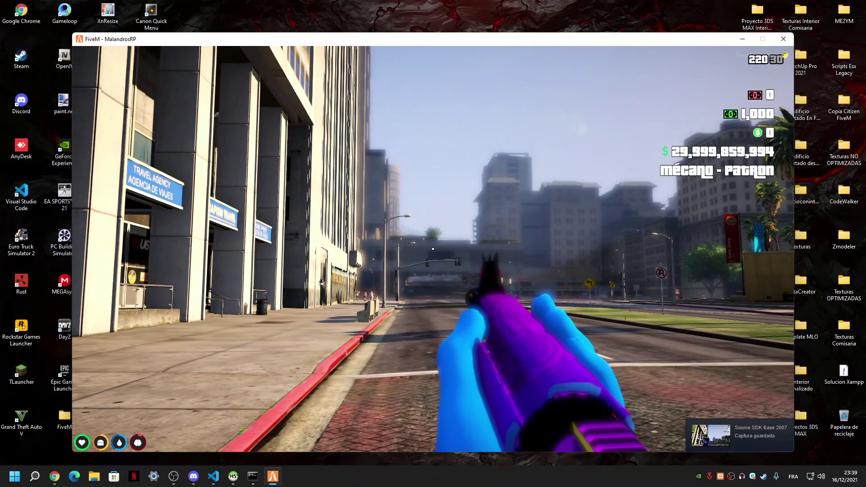
pyautogui.press('v')
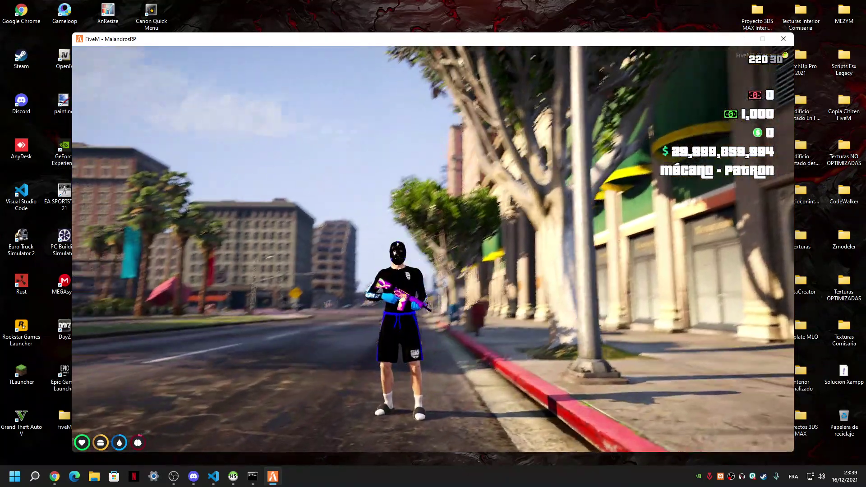
pyautogui.press('v')
pyautogui.press('v')
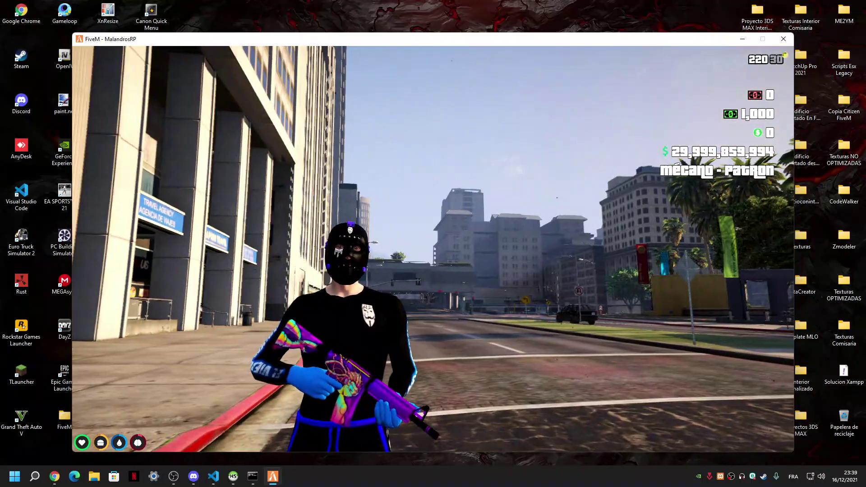
# Step: Turn up the street and edit the F8 console command to giveweapon 1 weapon_pistol 300
pyautogui.press('w')
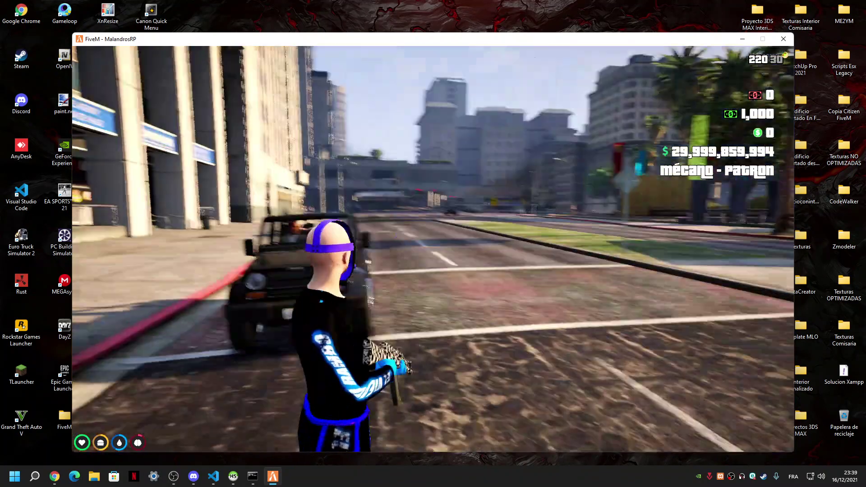
pyautogui.press('F8')
pyautogui.press('Left')
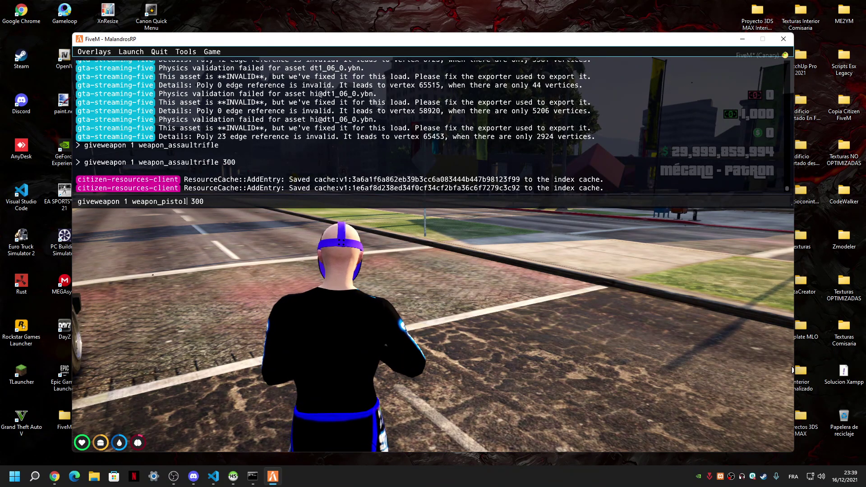
# Step: Run the pistol command and confirm the pistol appears in the inventory
pyautogui.press('F8')
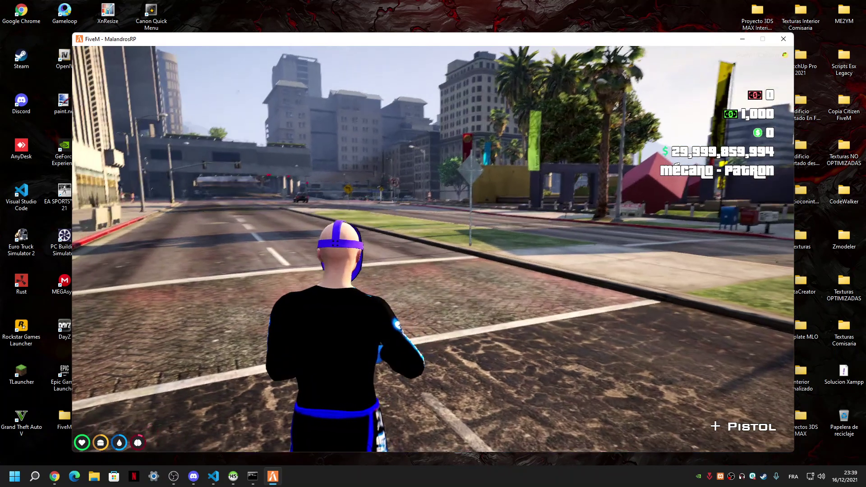
pyautogui.press('F2')
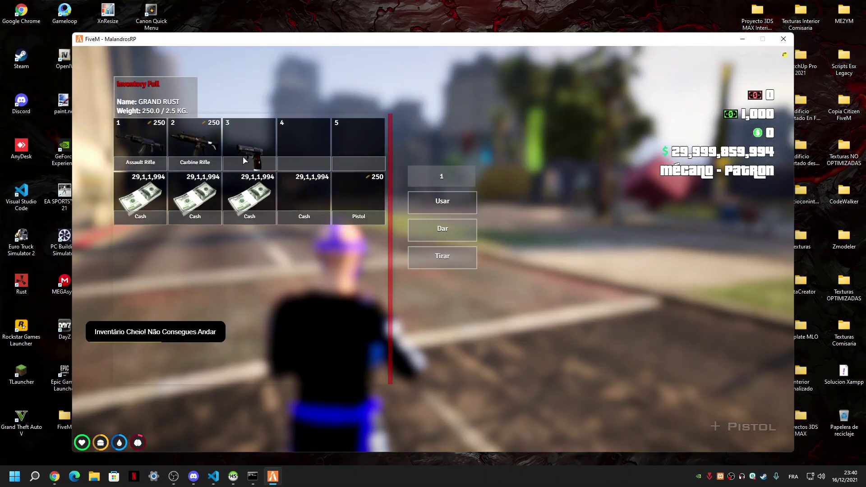
pyautogui.press('Escape')
# Step: Draw the pistol from slot 3 and aim it in third- and first-person
pyautogui.press('3')
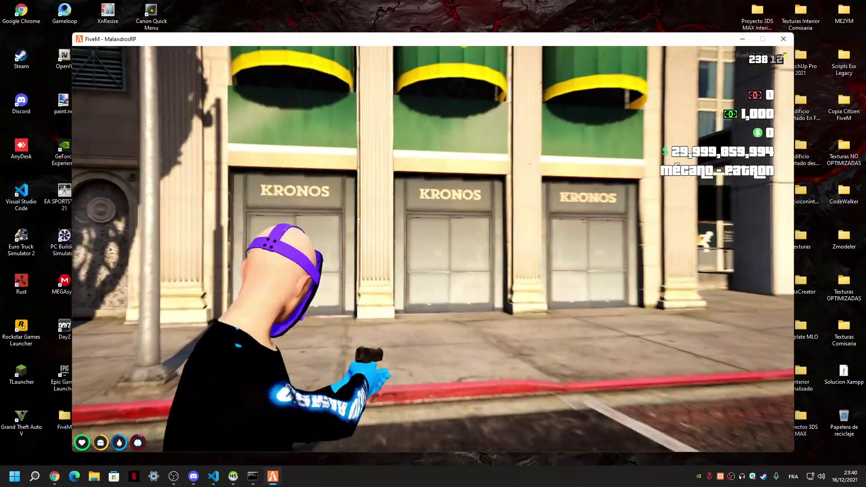
pyautogui.rightClick(433, 249)
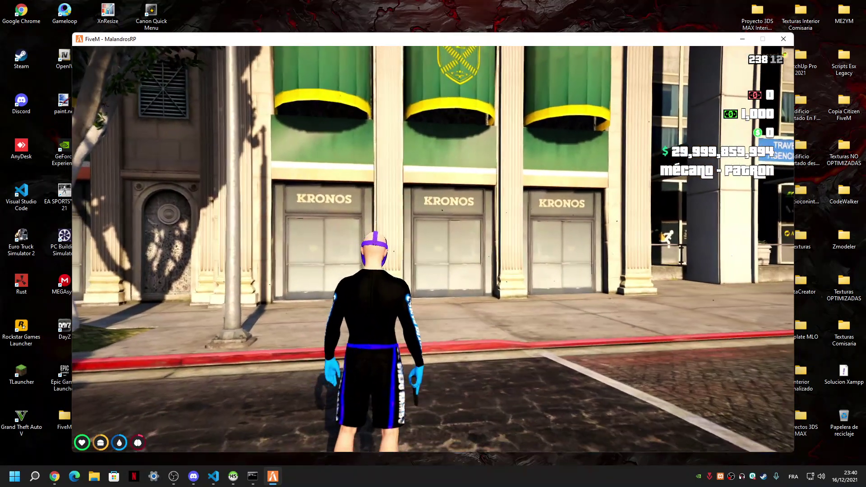
pyautogui.rightClick(433, 249)
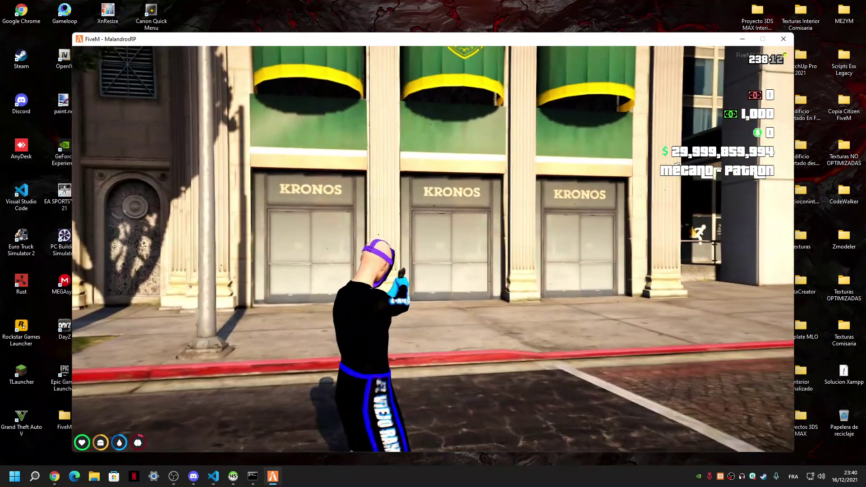
pyautogui.press('v')
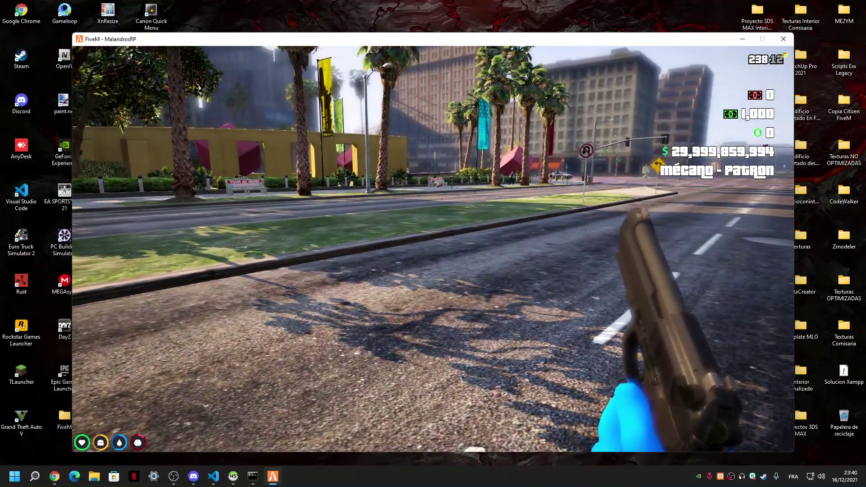
pyautogui.rightClick(433, 248)
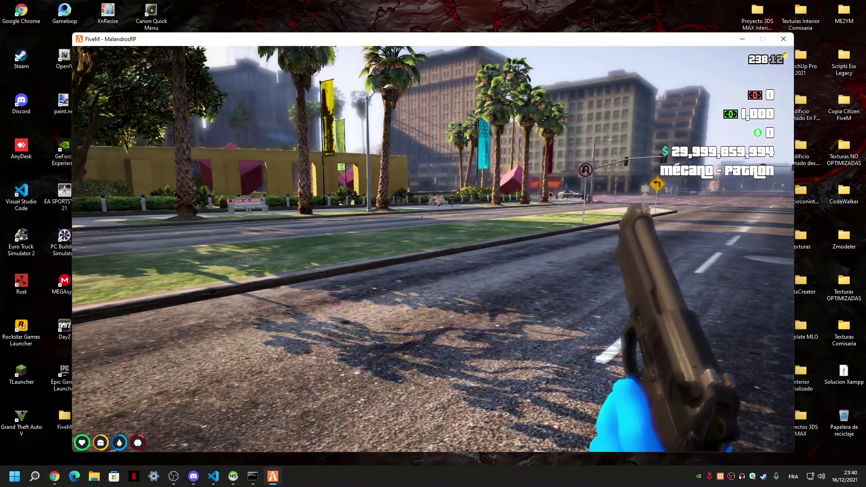
# Step: Quit FiveM with the quit console command and stop the running server with Ctrl+C
pyautogui.press('v')
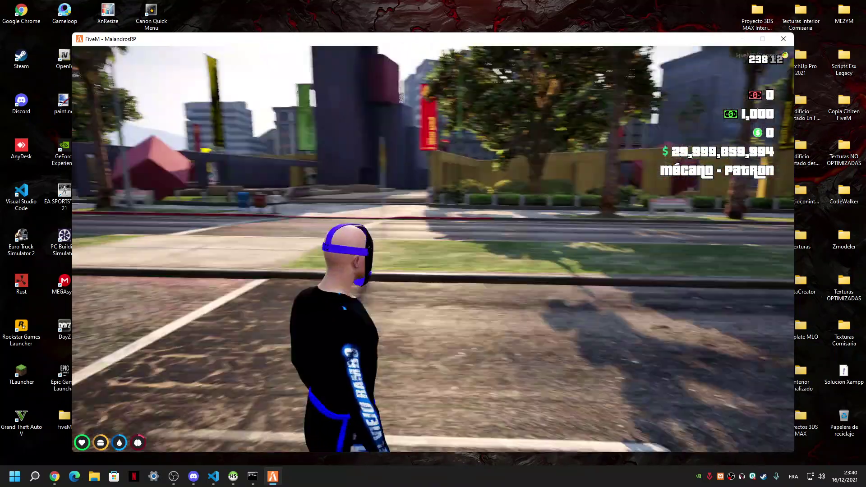
pyautogui.press('F8')
pyautogui.write('quit')
pyautogui.press('Return')
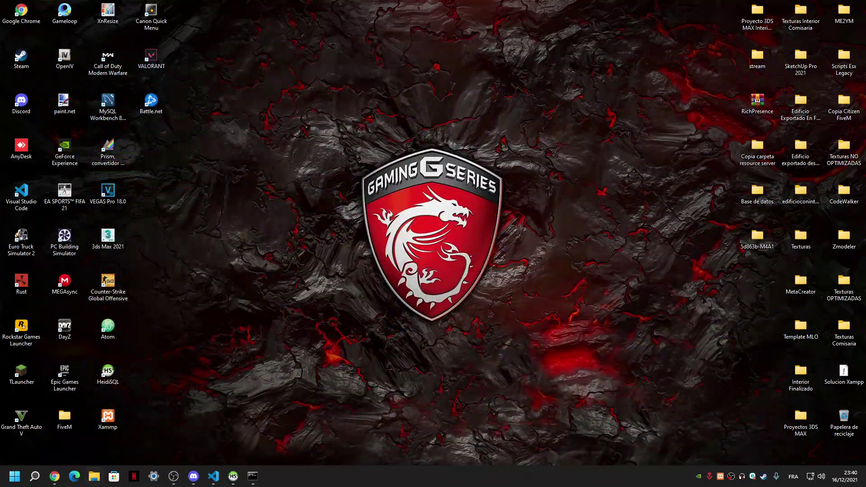
pyautogui.click(253, 477)
pyautogui.hotkey('ctrl', 'c')
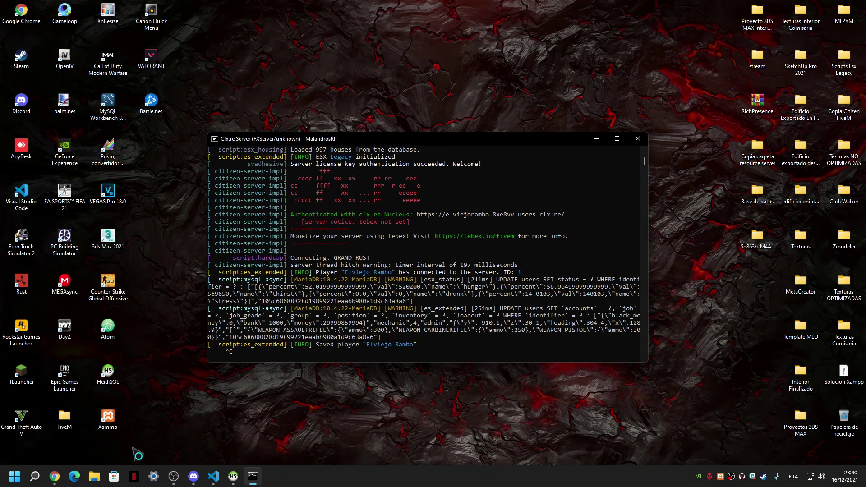
pyautogui.click(214, 476)
pyautogui.scroll(-15, 158, 332)
pyautogui.scroll(-10, 113, 334)
# Step: Browse to D: > MalandrosRP > server-data > resources > [Armas] in File Explorer
pyautogui.press('super+e')
pyautogui.doubleClick(514, 2)
pyautogui.click(813, 3)
pyautogui.click(435, 330)
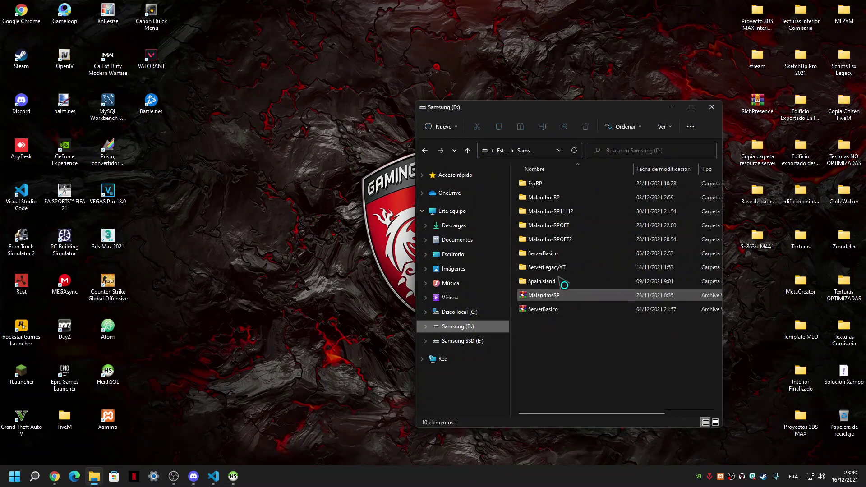
pyautogui.doubleClick(550, 198)
pyautogui.doubleClick(551, 197)
pyautogui.doubleClick(550, 198)
pyautogui.scroll(-2, 564, 228)
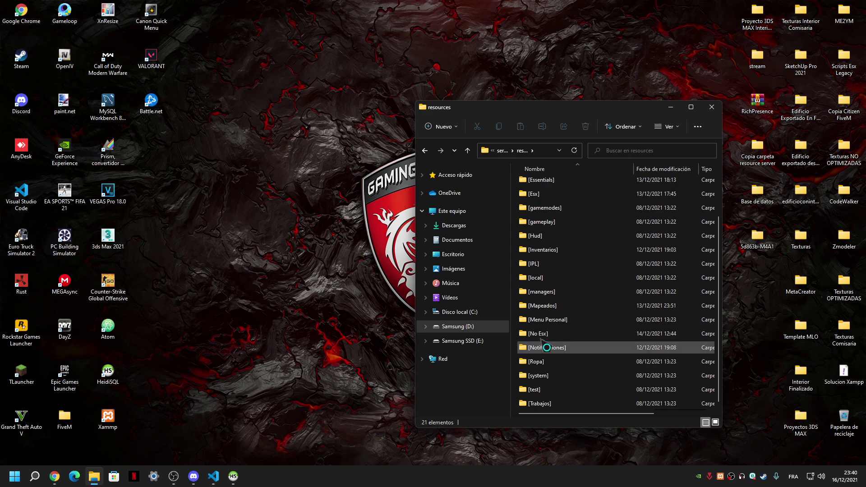
pyautogui.scroll(3, 556, 249)
pyautogui.doubleClick(538, 205)
# Step: Copy the armas folder onto the desktop as a backup and confirm it finished
pyautogui.moveTo(535, 184); pyautogui.dragTo(362, 218)
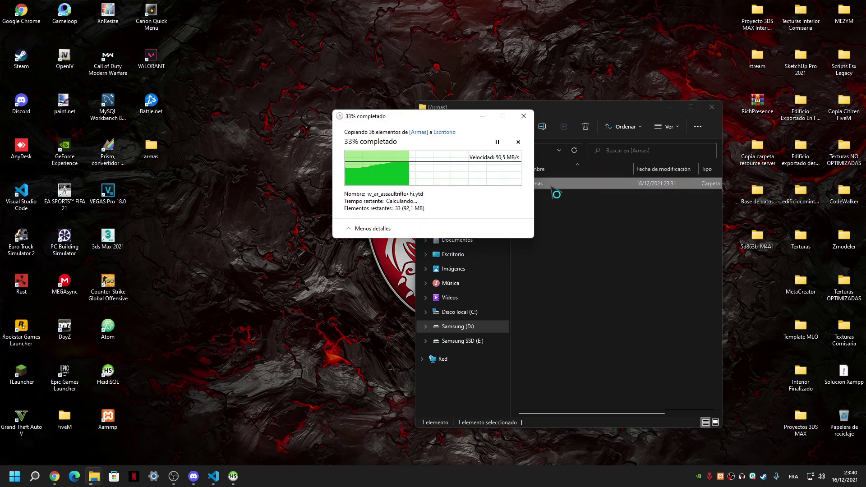
pyautogui.click(585, 230)
pyautogui.click(399, 114)
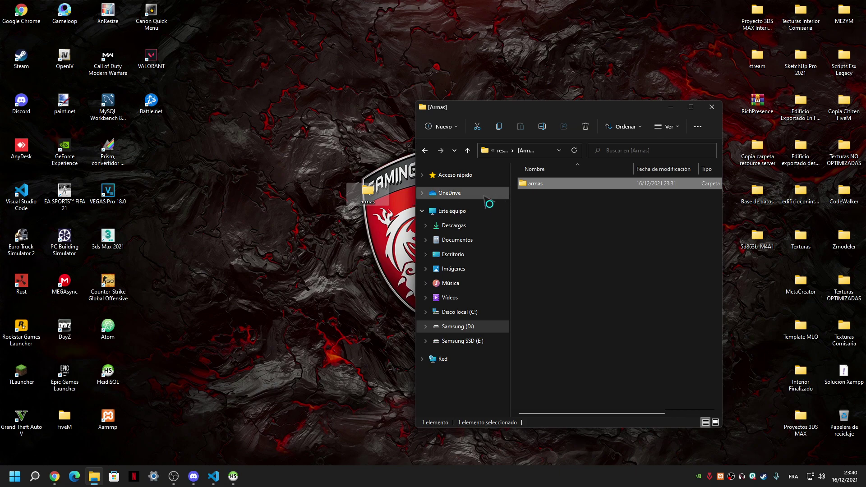
# Step: Open armas > stream and remove the old assault rifle, carbine and pistol files
pyautogui.click(694, 110)
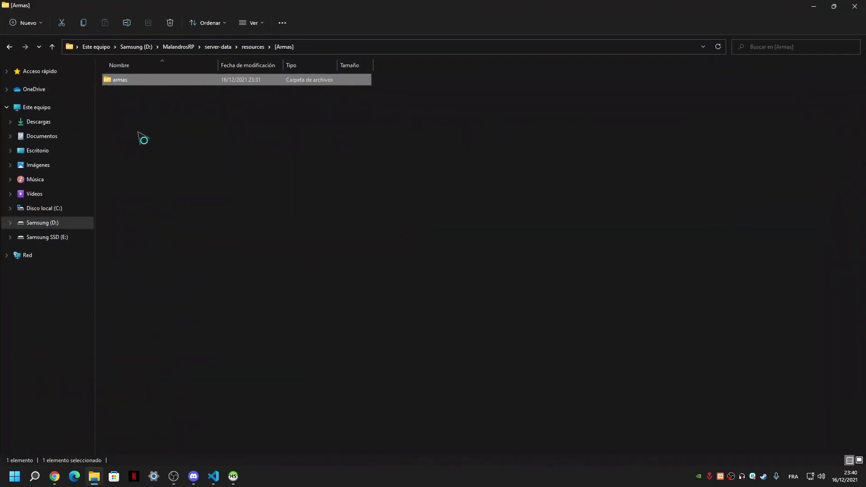
pyautogui.doubleClick(145, 81)
pyautogui.doubleClick(145, 93)
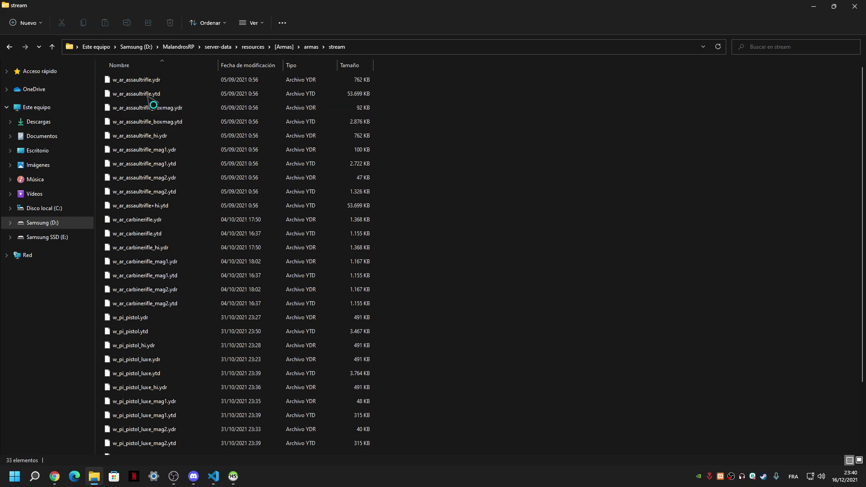
pyautogui.click(151, 80)
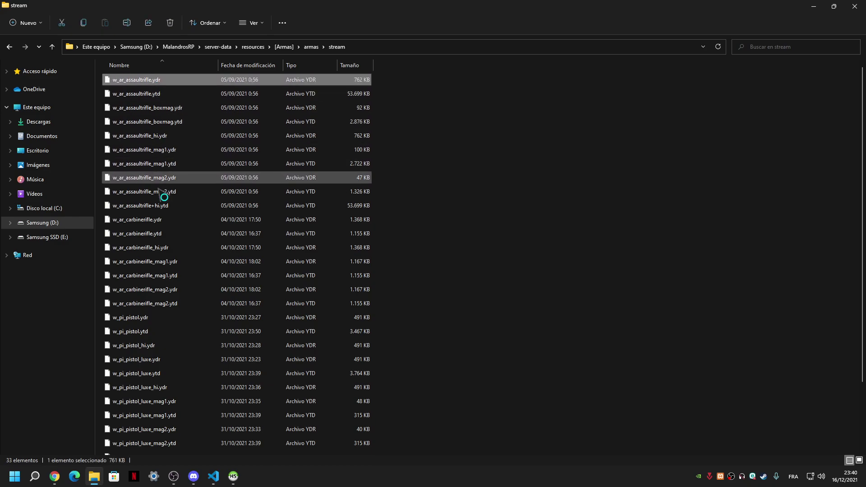
pyautogui.keyDown('shift'); pyautogui.click(158, 206); pyautogui.keyUp('shift')
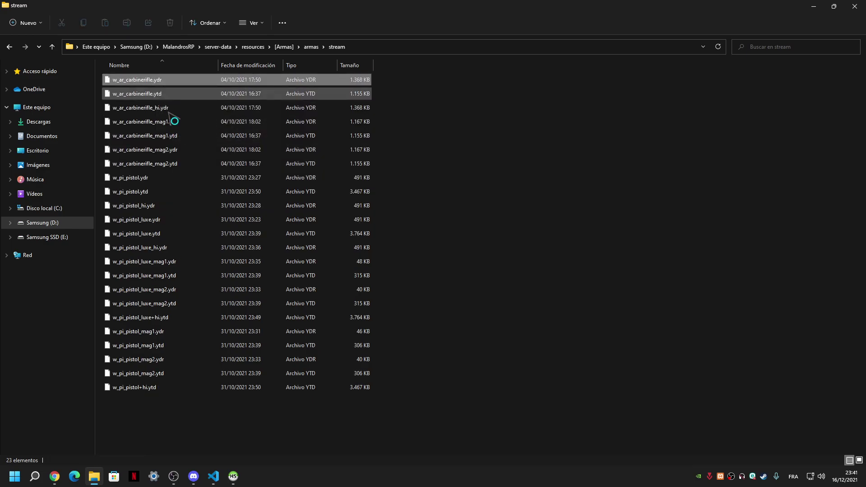
pyautogui.keyDown('shift'); pyautogui.click(172, 165); pyautogui.keyUp('shift')
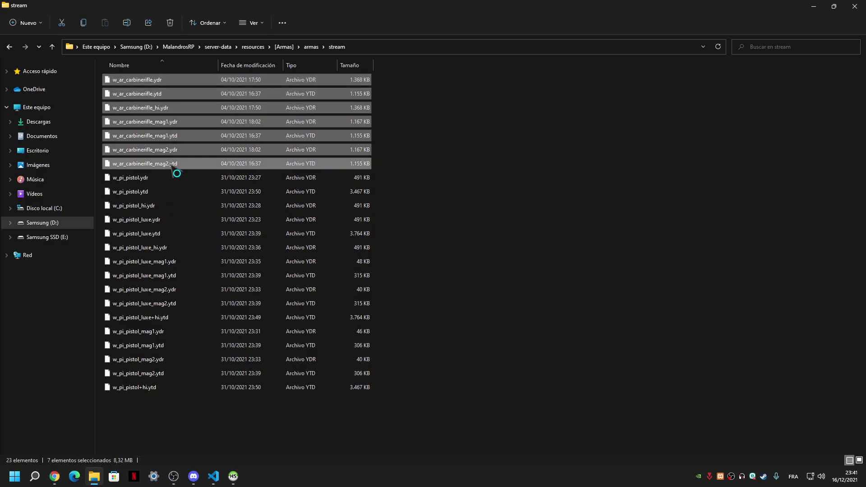
pyautogui.moveTo(505, 9); pyautogui.dragTo(303, 62)
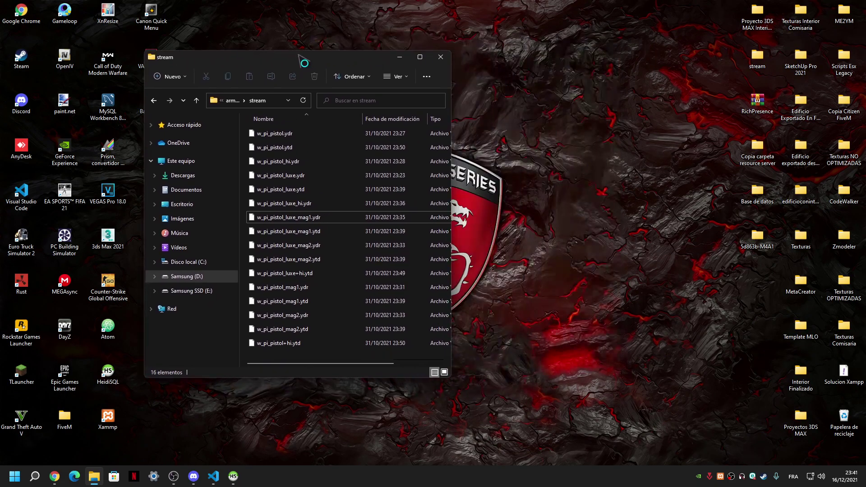
pyautogui.moveTo(297, 356); pyautogui.dragTo(276, 116)
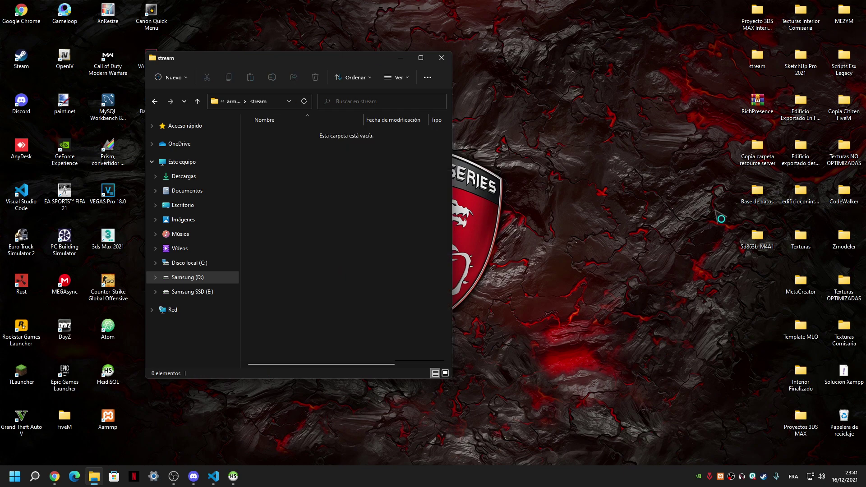
# Step: Move the eight 5d863b-M4A1 carbinerifle files into stream and open Images > 01.jpg
pyautogui.doubleClick(765, 248)
pyautogui.moveTo(373, 77); pyautogui.dragTo(637, 79)
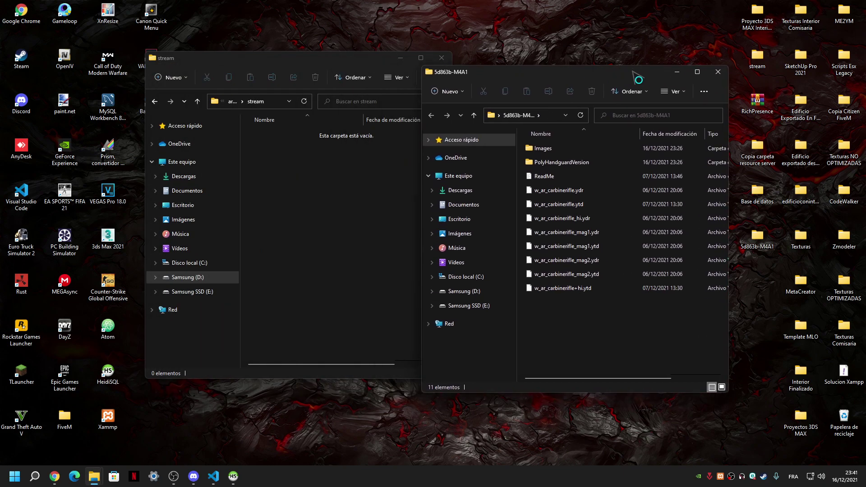
pyautogui.moveTo(601, 318); pyautogui.dragTo(343, 206)
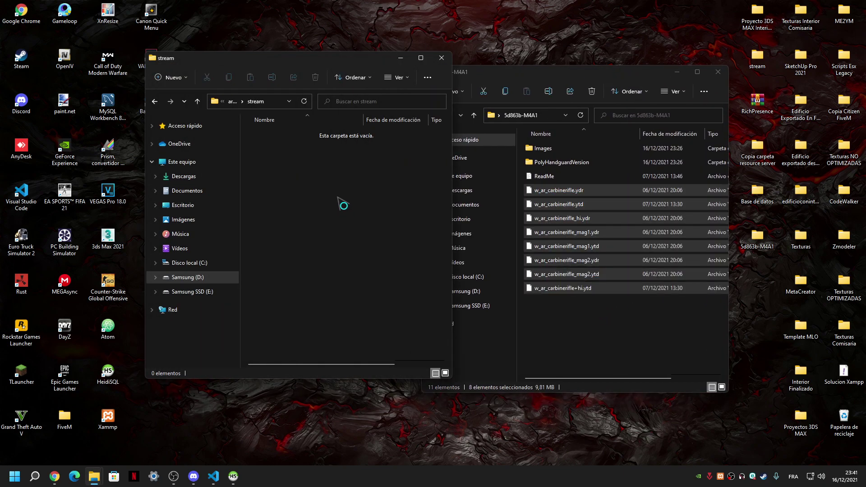
pyautogui.doubleClick(543, 148)
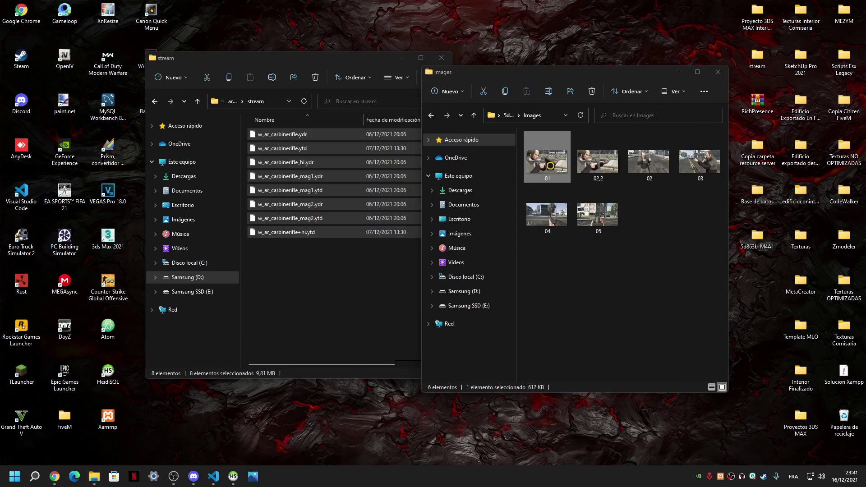
pyautogui.doubleClick(550, 165)
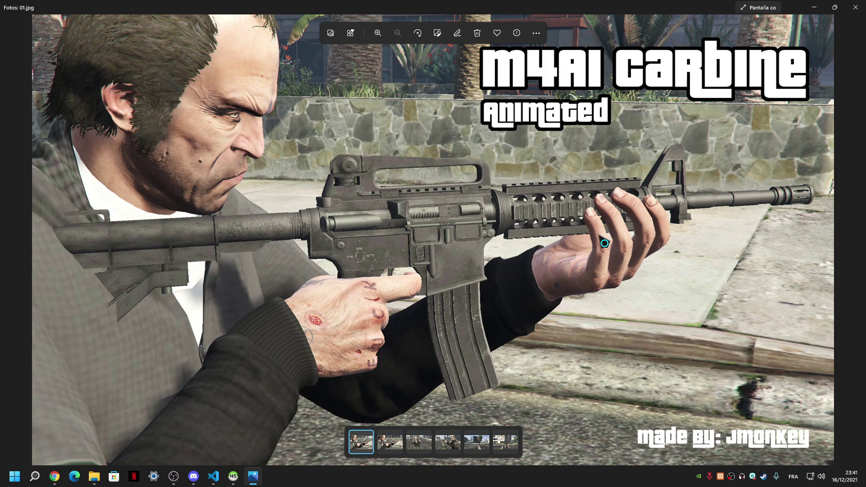
# Step: Close the 01.jpg preview and Images window, leaving stream's eight carbinerifle files full-screen
pyautogui.press('Escape')
pyautogui.click(700, 76)
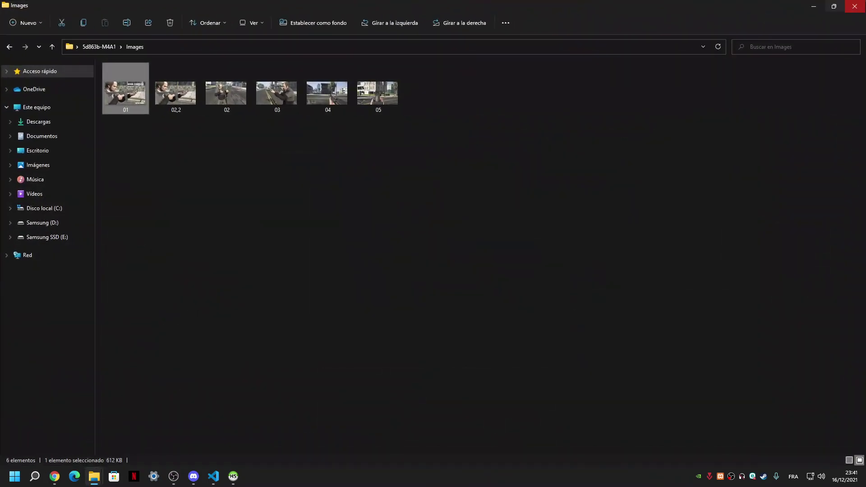
pyautogui.click(856, 5)
pyautogui.hotkey('alt', 'Tab')
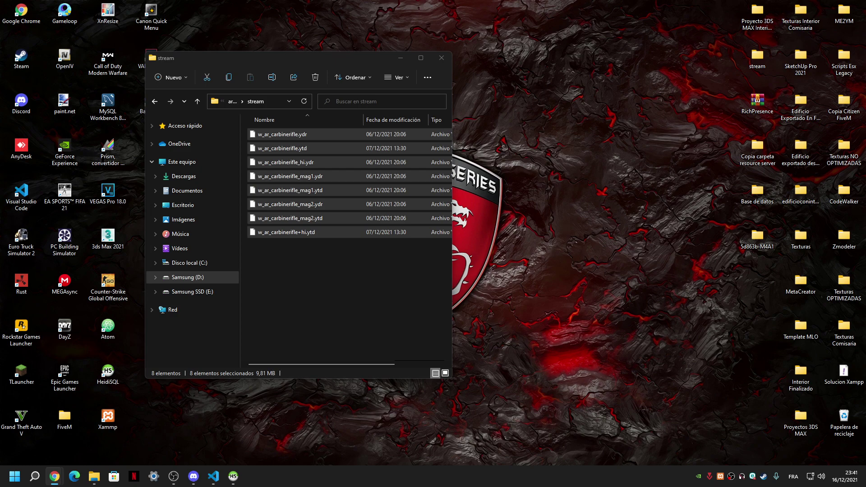
pyautogui.moveTo(613, 220); pyautogui.dragTo(762, 265)
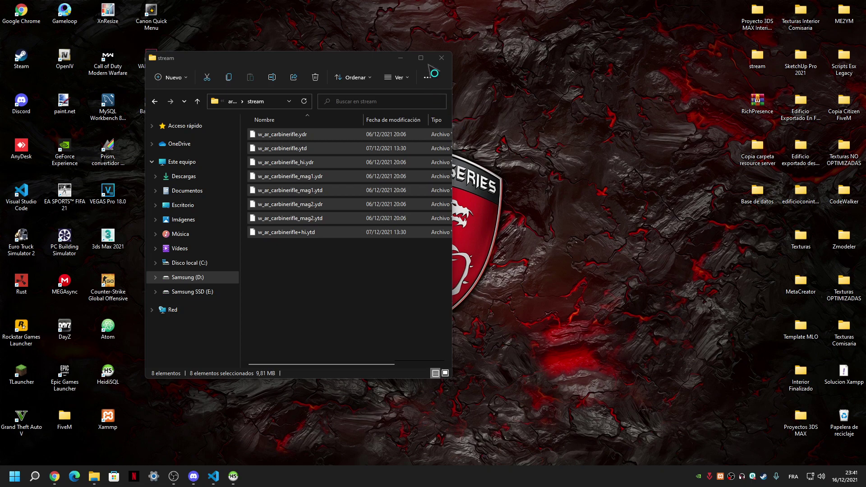
pyautogui.click(421, 58)
pyautogui.hotkey('alt', 'Tab')
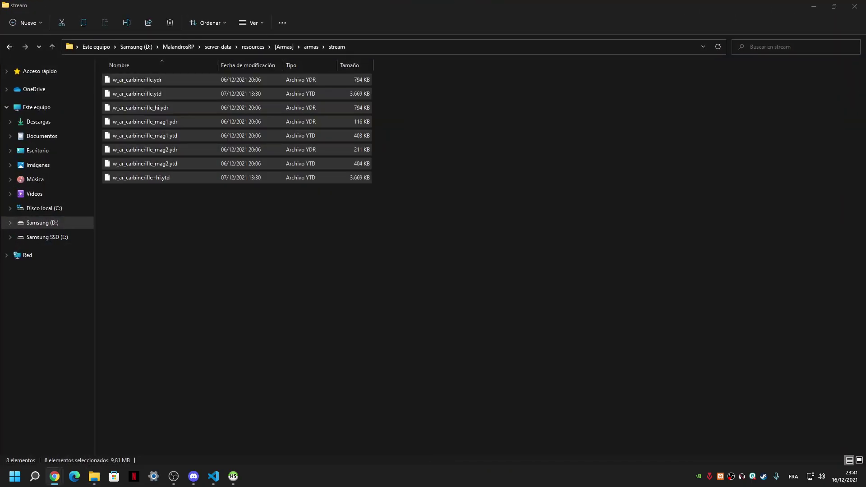
# Step: Go up to server-data and delete the cache folder
pyautogui.click(283, 50)
pyautogui.click(253, 48)
pyautogui.click(221, 47)
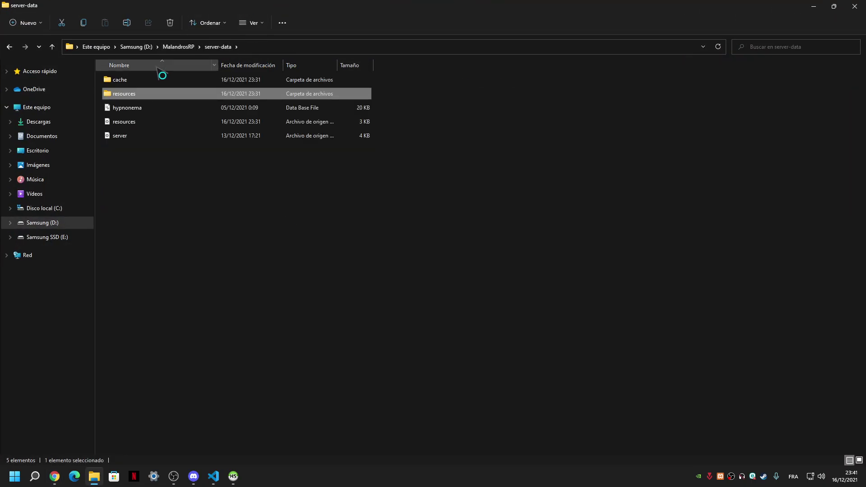
pyautogui.press('Delete')
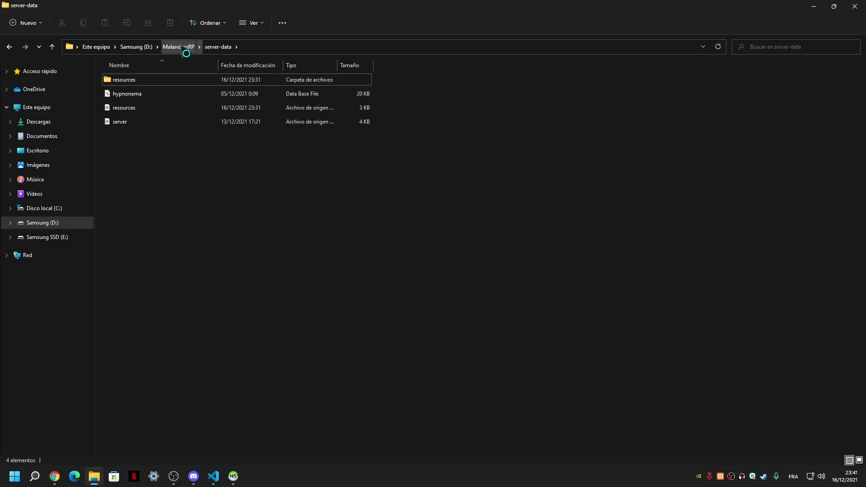
# Step: Open MalandrosRP > server and launch run_server to start the game server
pyautogui.click(183, 46)
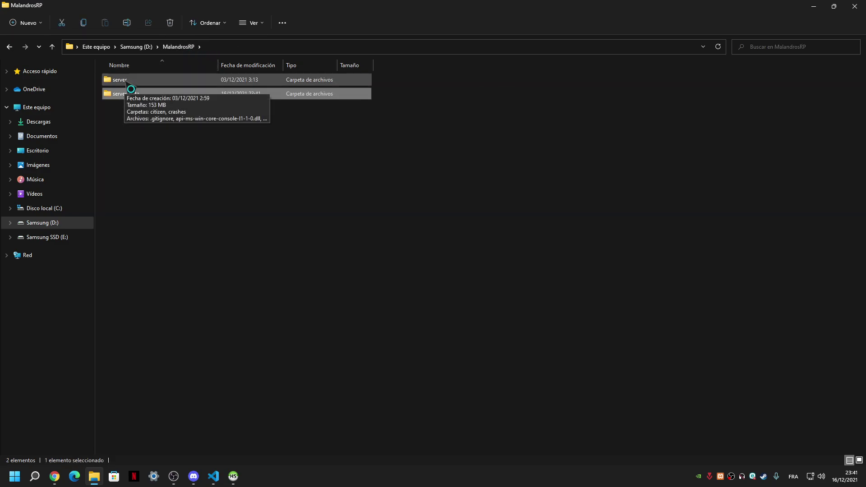
pyautogui.moveTo(750, 8); pyautogui.dragTo(402, 109)
pyautogui.click(525, 108)
pyautogui.doubleClick(180, 95)
pyautogui.click(189, 47)
pyautogui.doubleClick(131, 81)
pyautogui.scroll(-10, 223, 151)
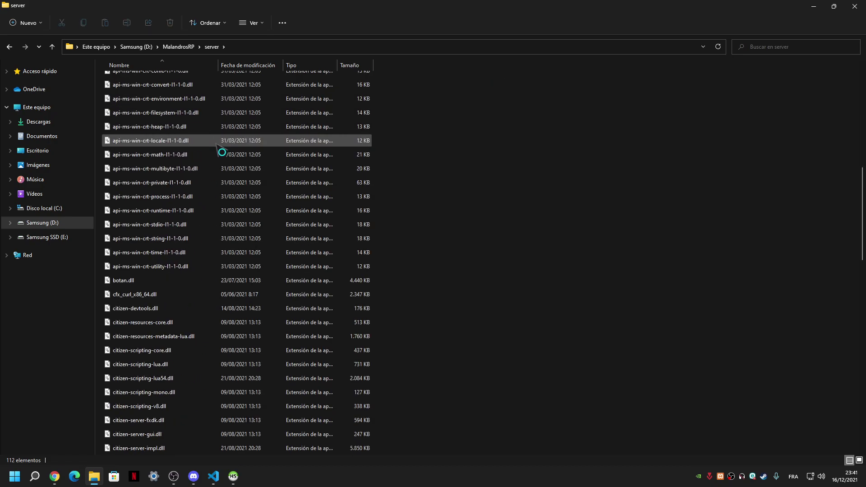
pyautogui.scroll(-18, 222, 152)
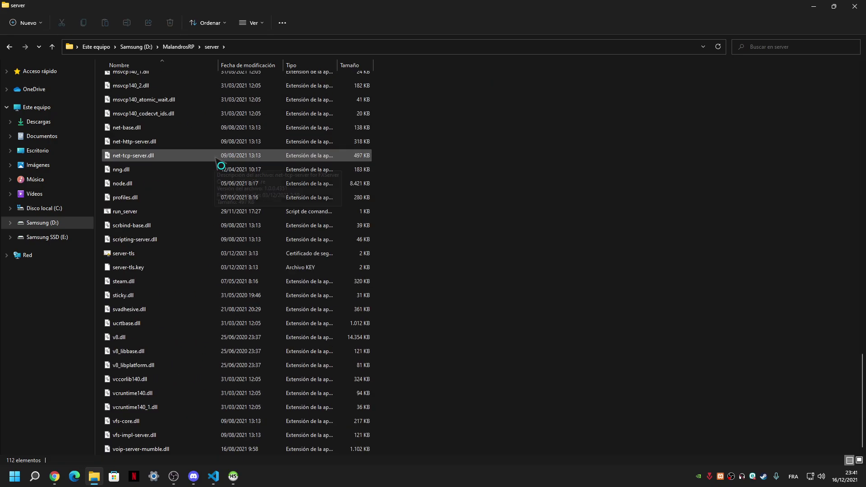
pyautogui.doubleClick(123, 211)
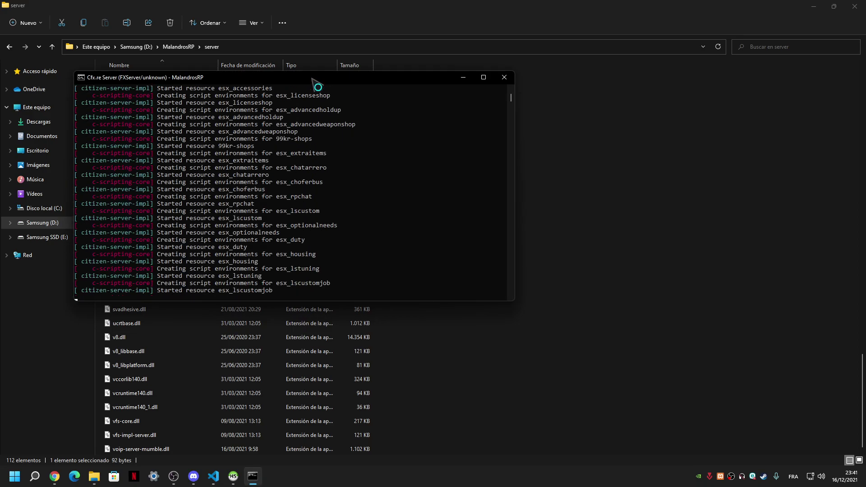
# Step: Stop the running server with Ctrl+C and let run_server start it again
pyautogui.moveTo(316, 81); pyautogui.dragTo(456, 111)
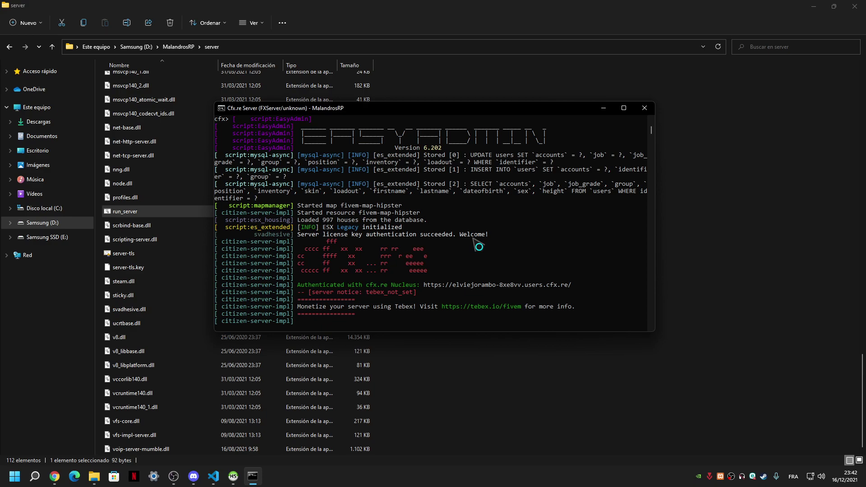
pyautogui.hotkey('ctrl', 'c')
pyautogui.press('Return')
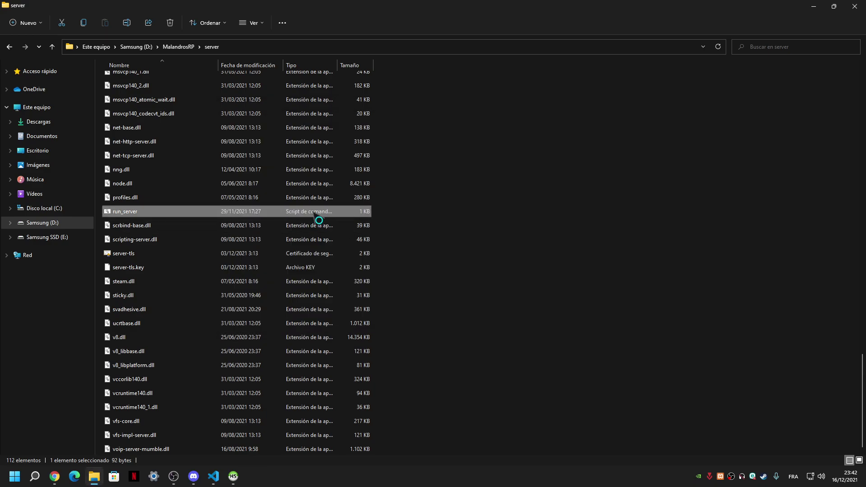
pyautogui.moveTo(309, 92); pyautogui.dragTo(472, 106)
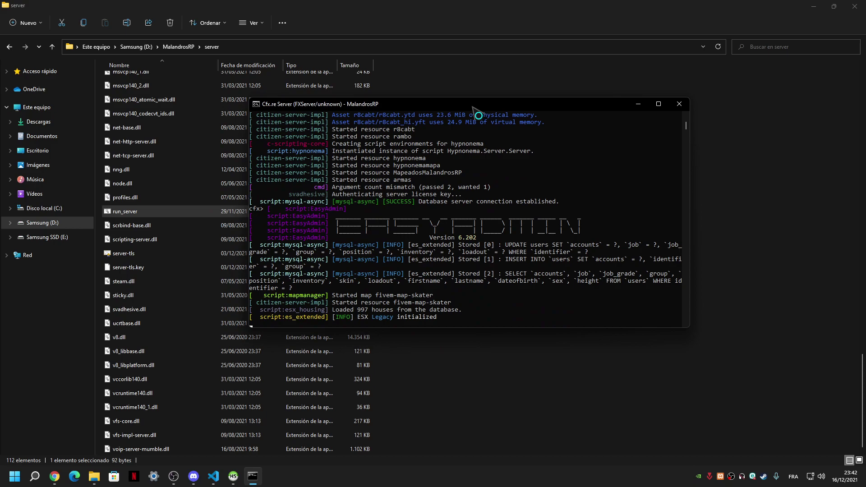
# Step: Hide the server console, go up to MalandrosRP and close the file browser
pyautogui.click(638, 104)
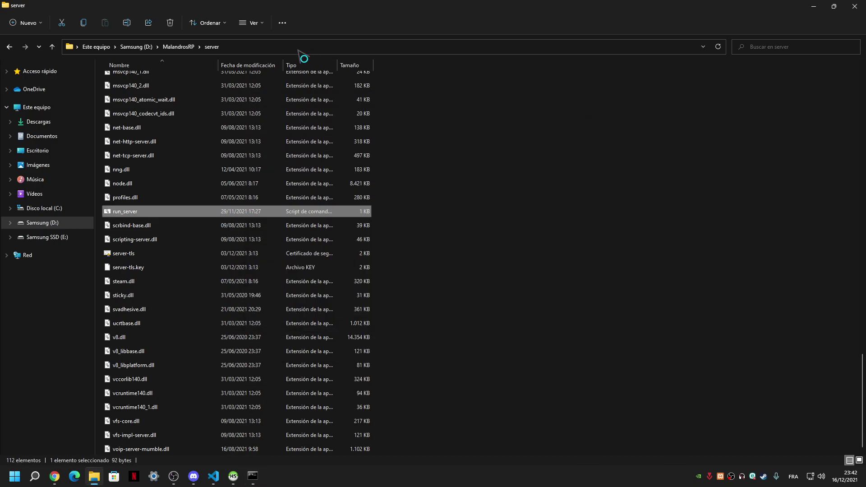
pyautogui.click(189, 47)
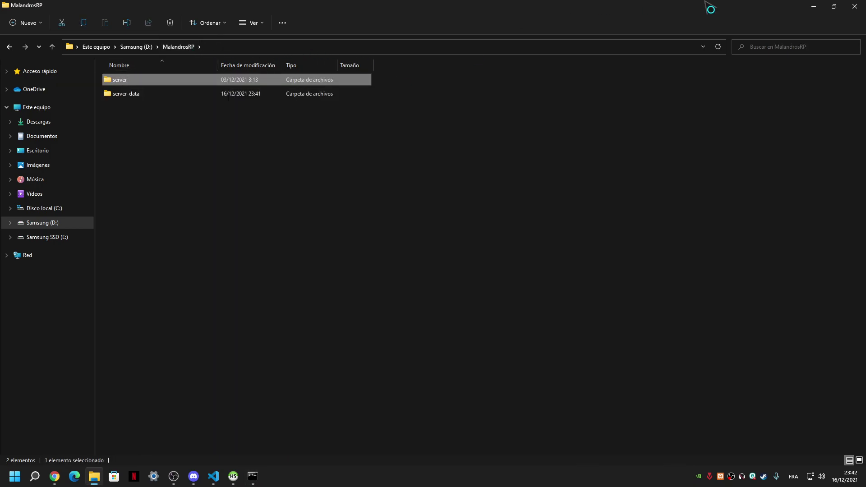
pyautogui.click(855, 6)
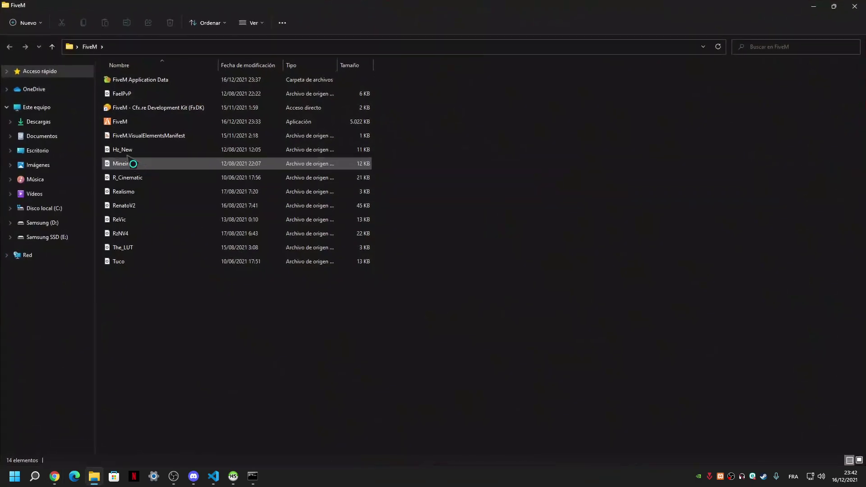
# Step: Launch the FiveM client and check the server console is still running
pyautogui.doubleClick(120, 121)
pyautogui.click(854, 6)
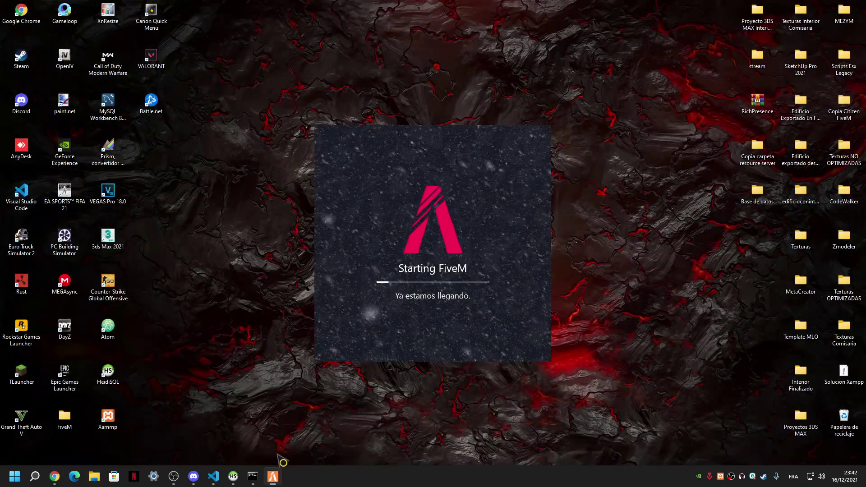
pyautogui.click(252, 476)
pyautogui.click(635, 103)
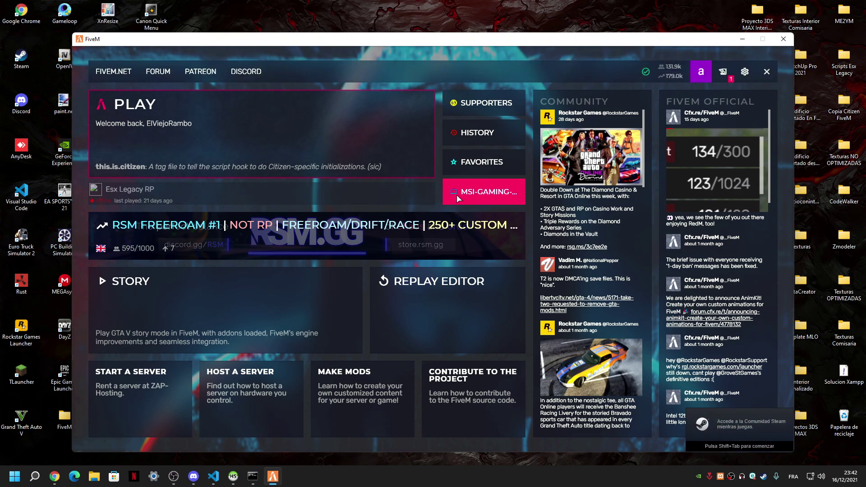
# Step: Join the local MalandrosRP server and wait through the loading screen
pyautogui.click(457, 194)
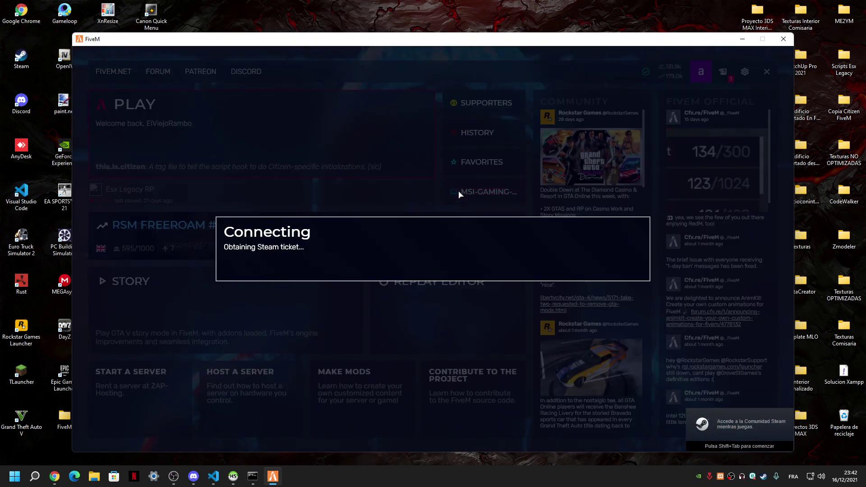
pyautogui.click(252, 477)
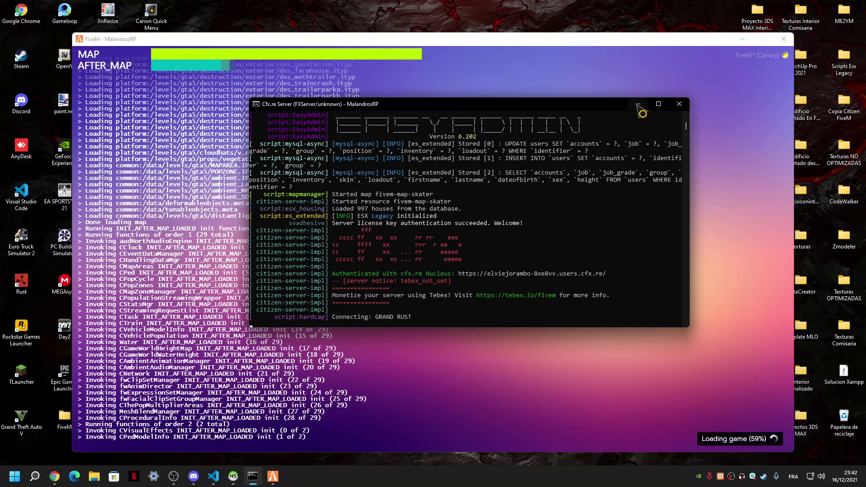
pyautogui.click(638, 104)
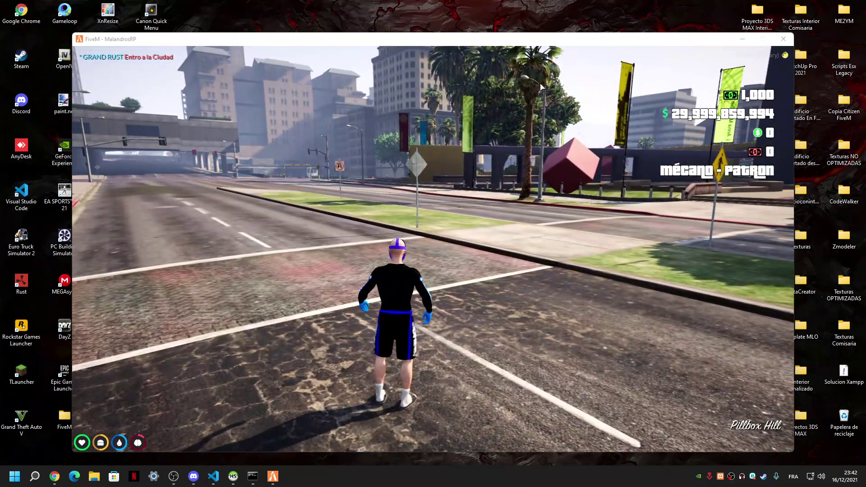
# Step: Move the pistol into hotbar slot 1, then draw and holster it
pyautogui.press('s')
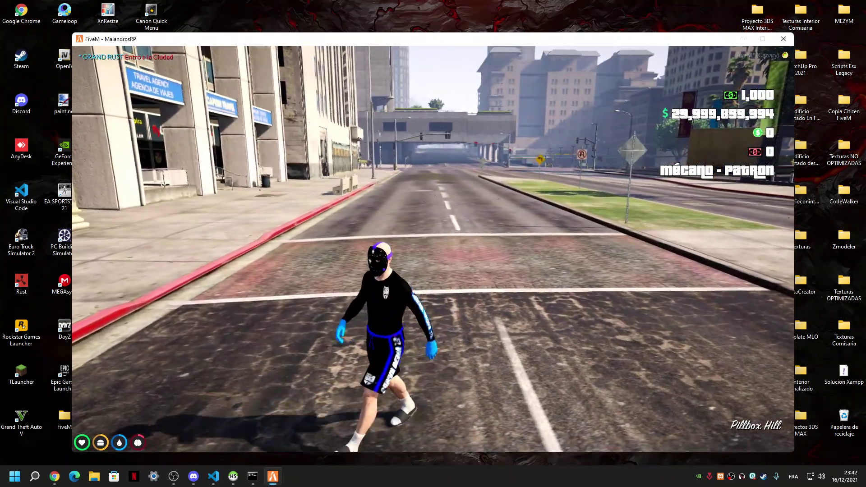
pyautogui.press('F2')
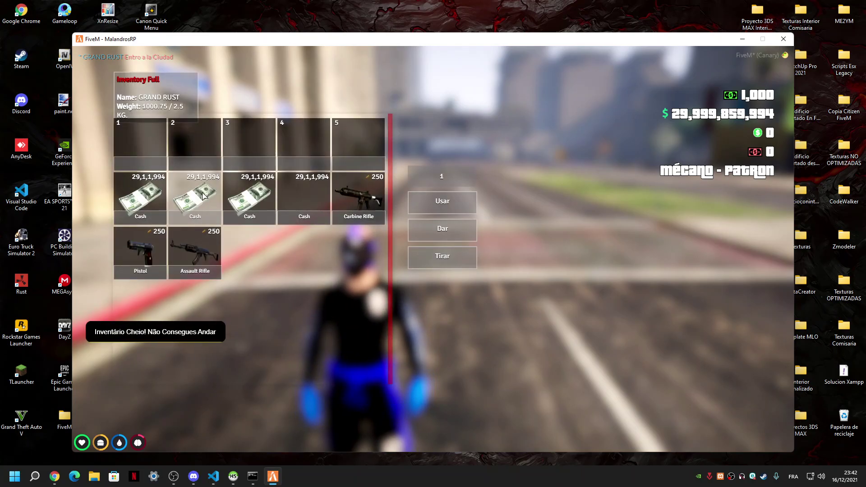
pyautogui.moveTo(131, 144); pyautogui.dragTo(132, 143)
pyautogui.press('F2')
pyautogui.press('1')
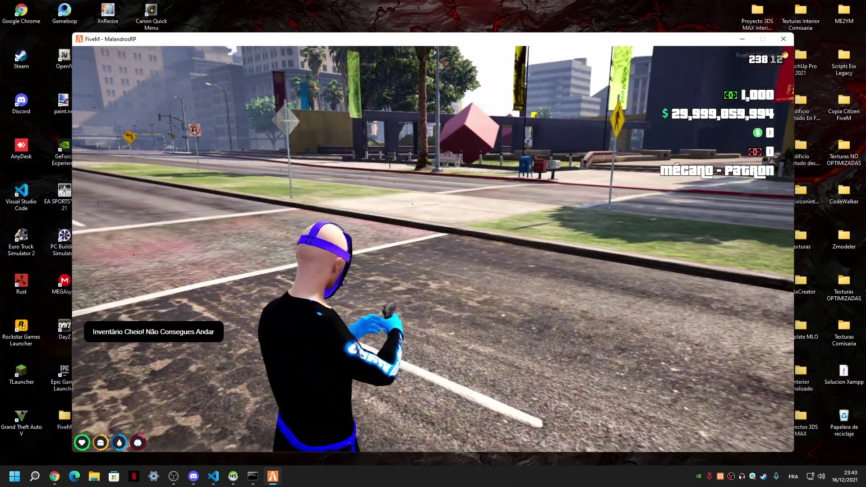
pyautogui.press('1')
# Step: Aim the pistol in first-person, return to third-person and reopen the inventory
pyautogui.press('v')
pyautogui.rightClick(433, 249)
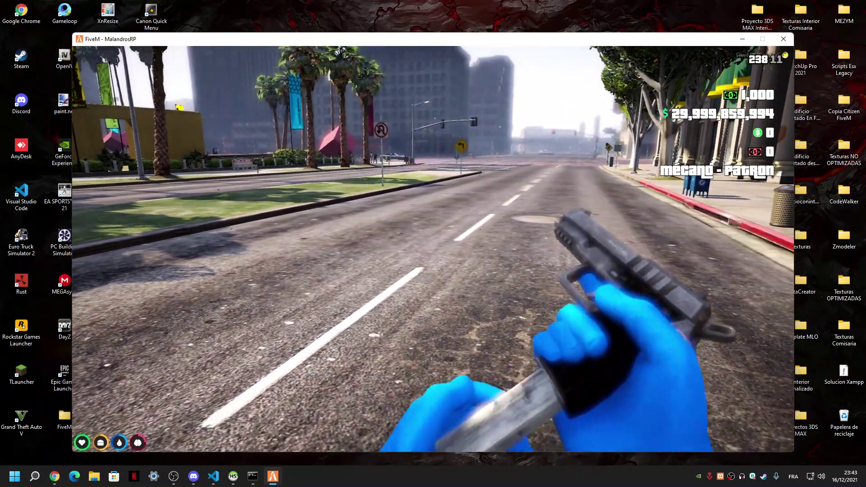
pyautogui.press('v')
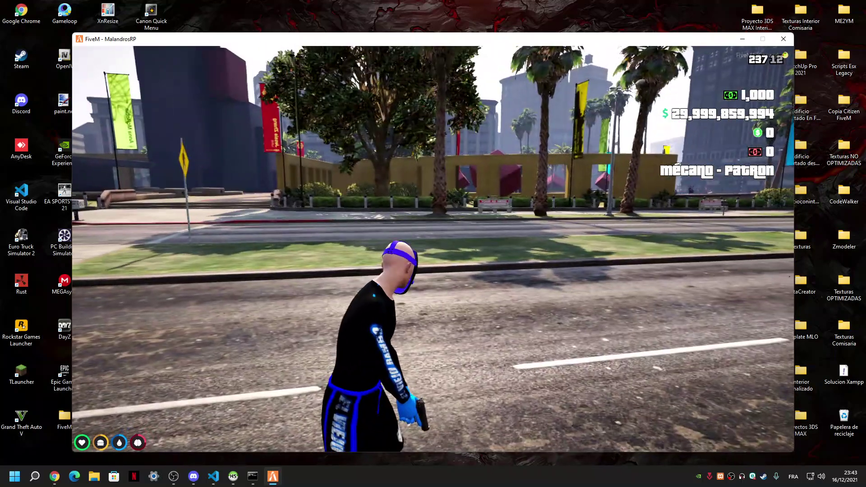
pyautogui.press('F2')
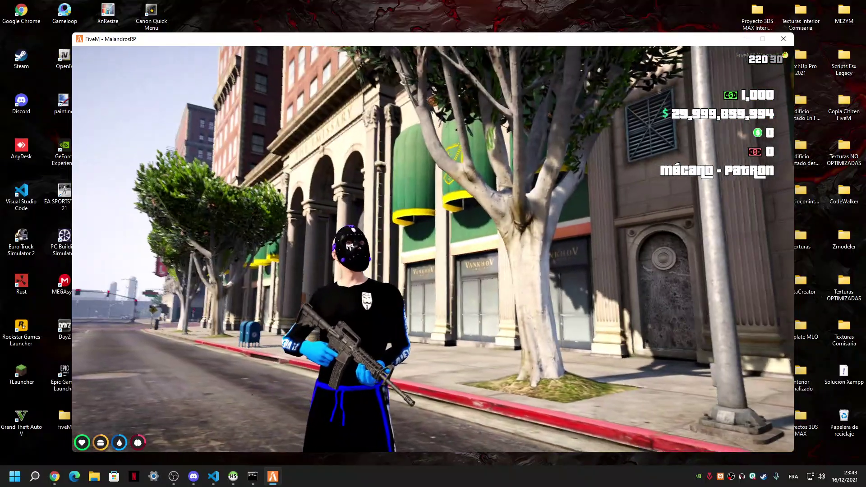
# Step: Take an F12 screenshot of the new M4A1 carbine and view it in first- and third-person
pyautogui.press('F12')
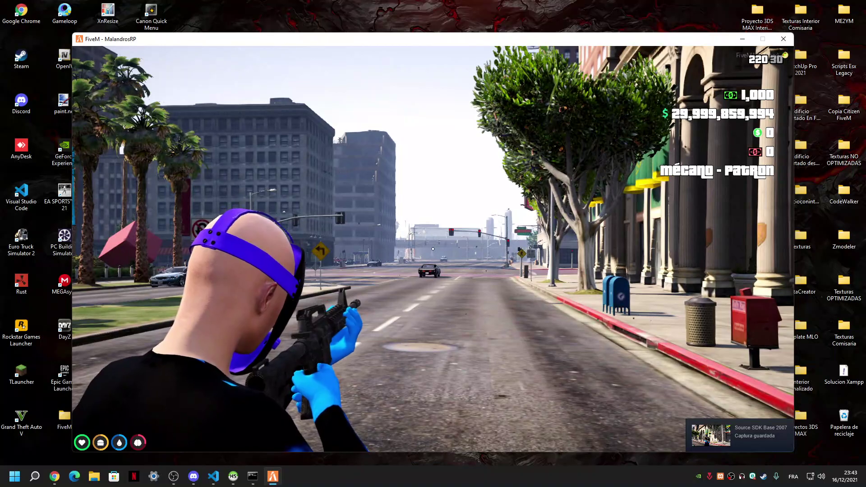
pyautogui.press('w')
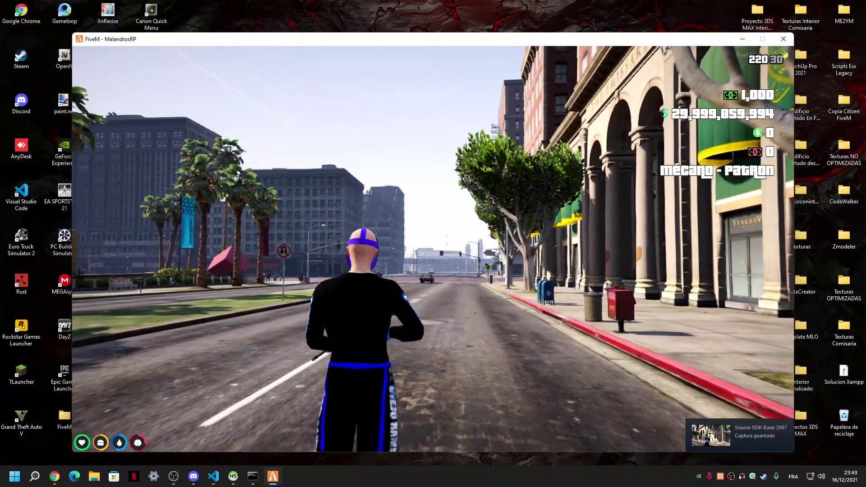
pyautogui.press('v')
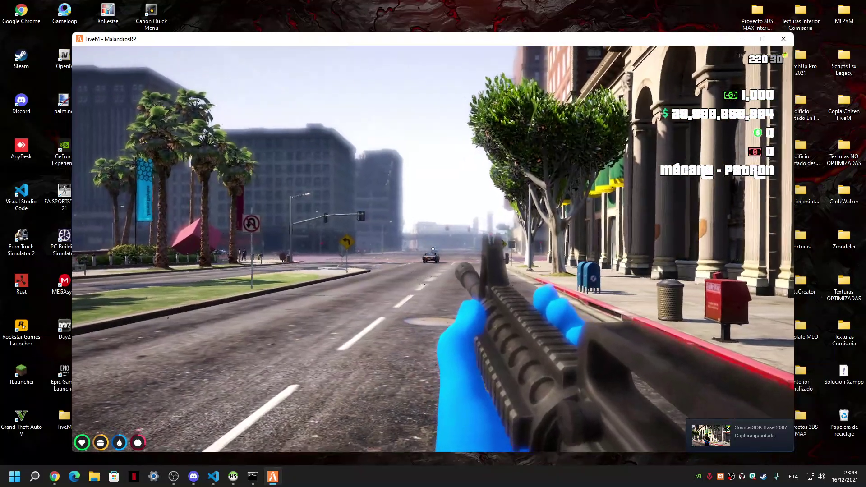
pyautogui.press('v')
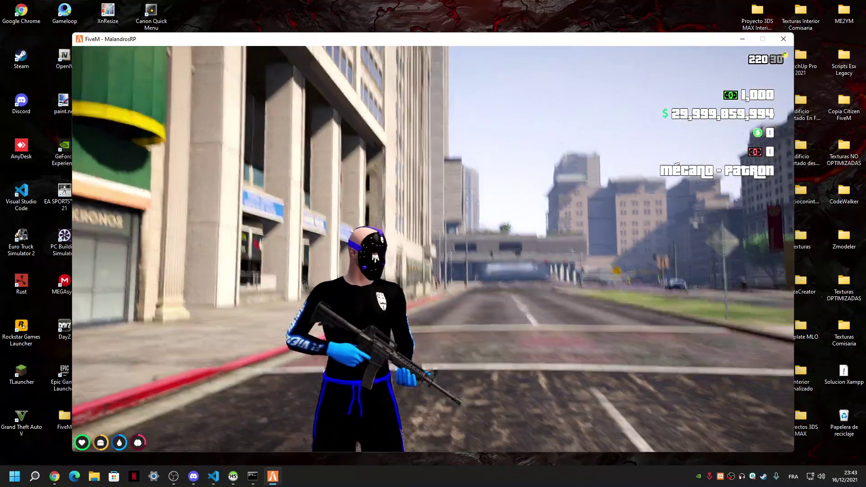
pyautogui.press('super')
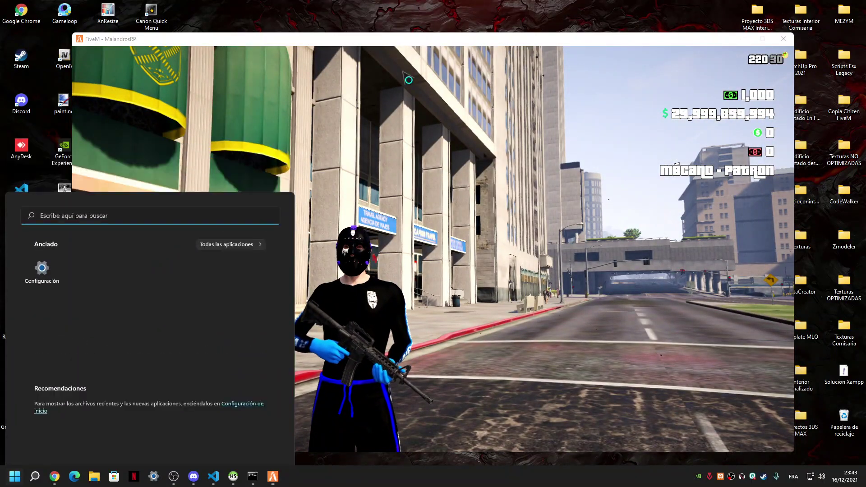
pyautogui.click(193, 476)
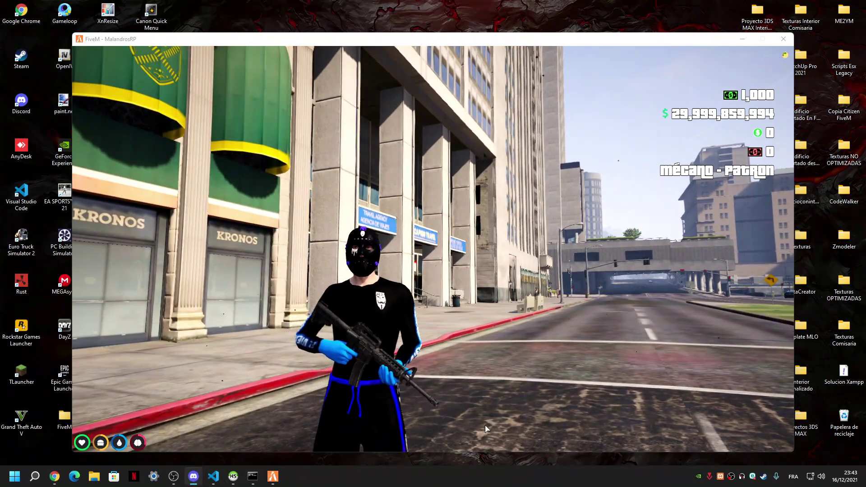